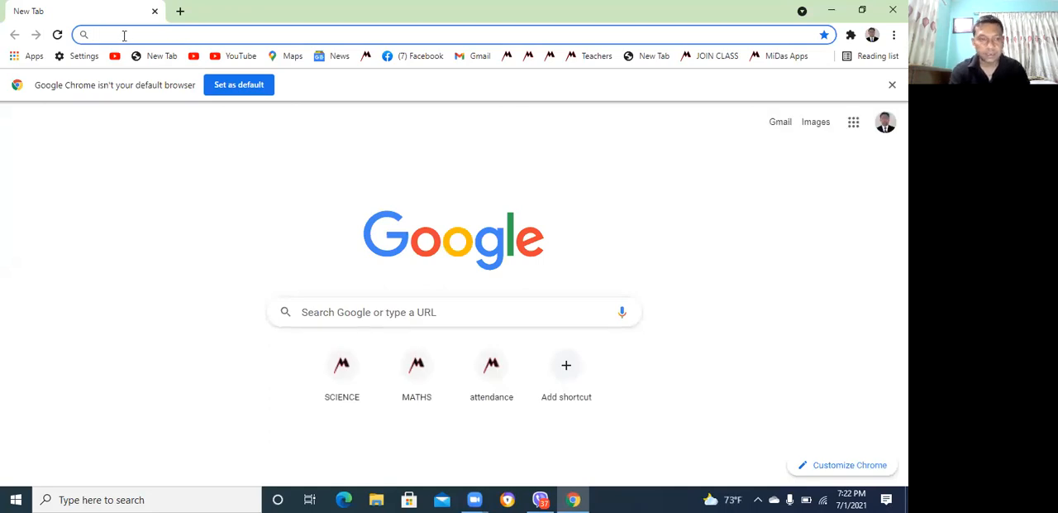
Go to las.lacloudlms.com and open the teacher login page
type("las")
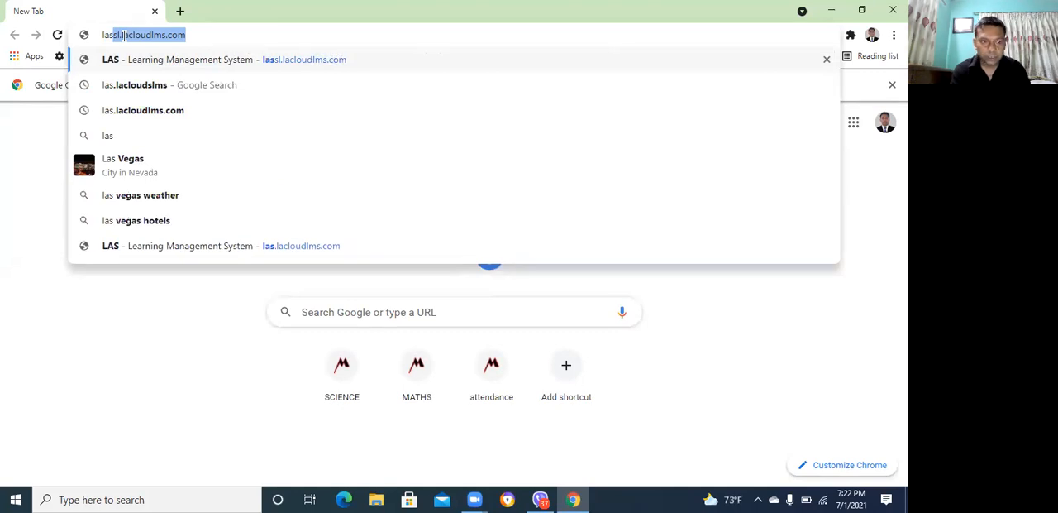
type(".la")
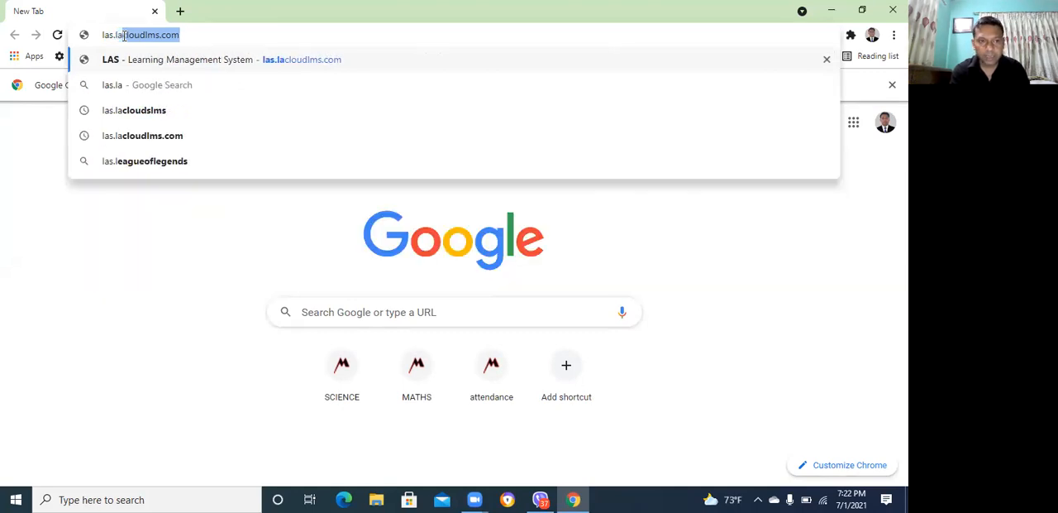
type("cl")
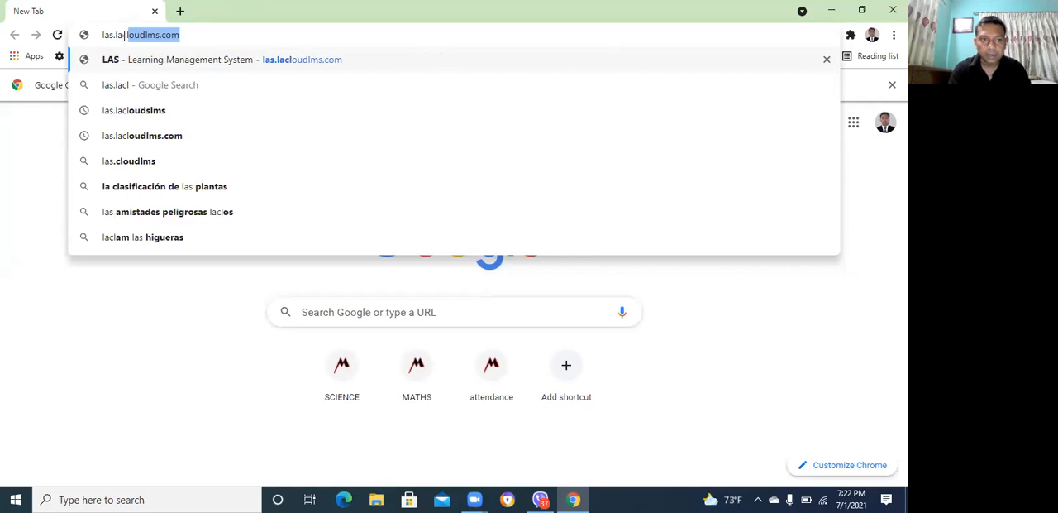
type("ou")
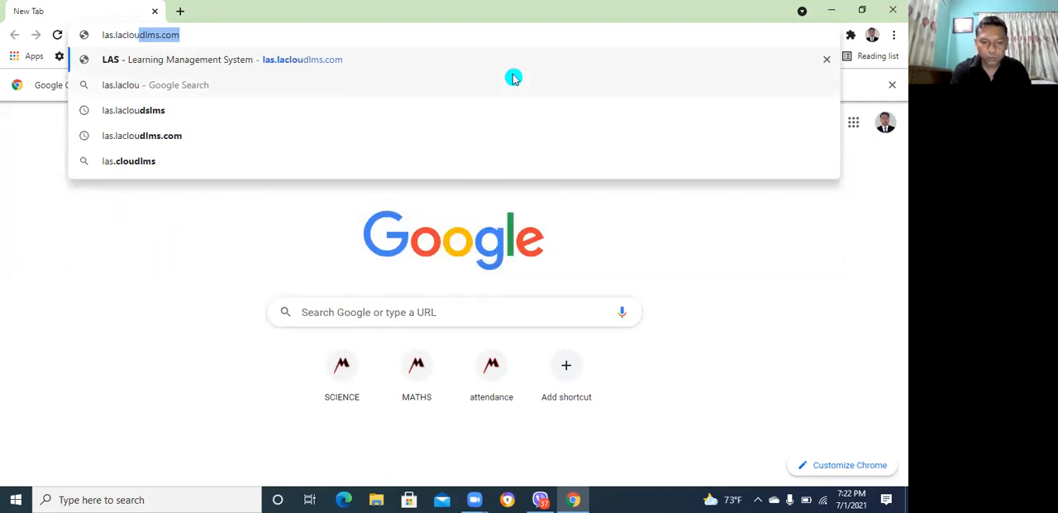
type("dlms")
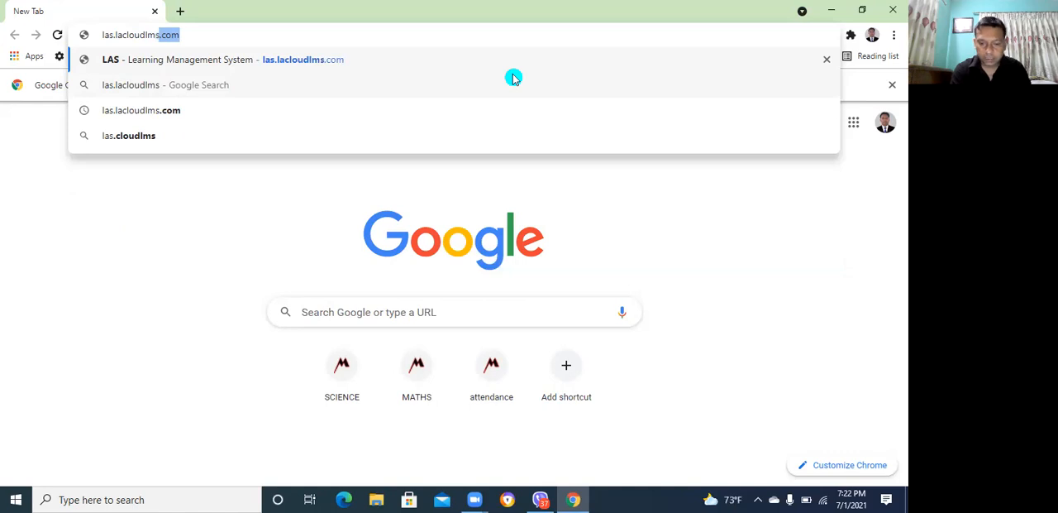
type(".com")
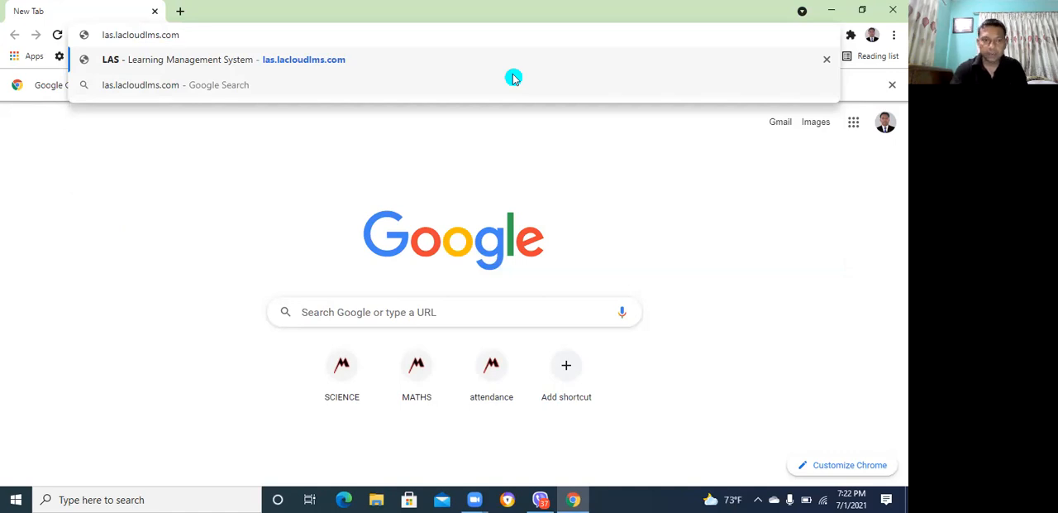
key("Return")
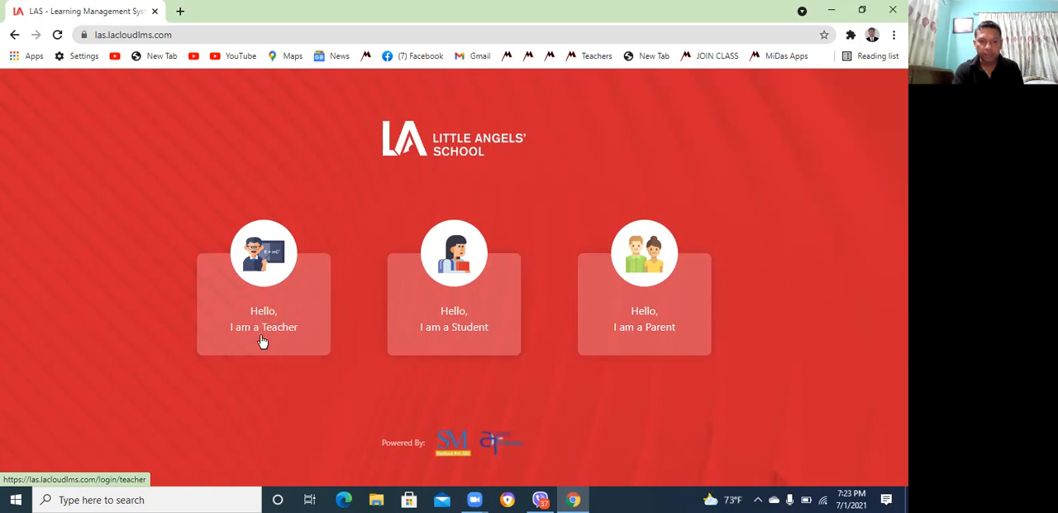
left_click(272, 282)
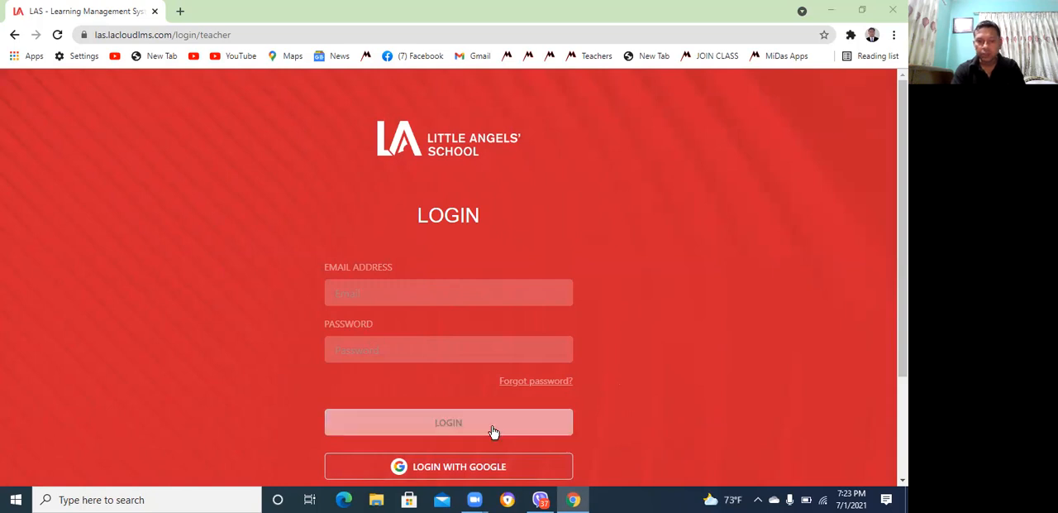
left_click(459, 468)
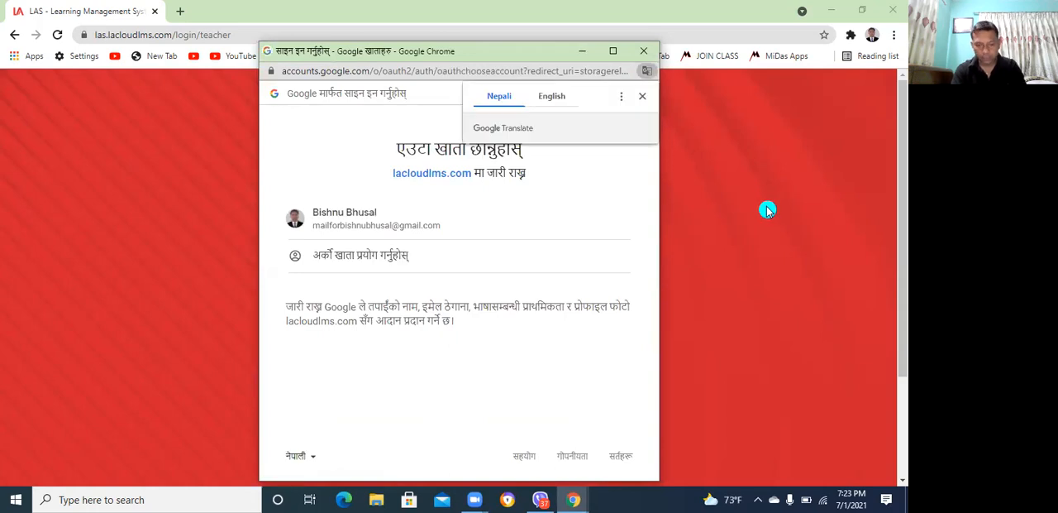
left_click(315, 460)
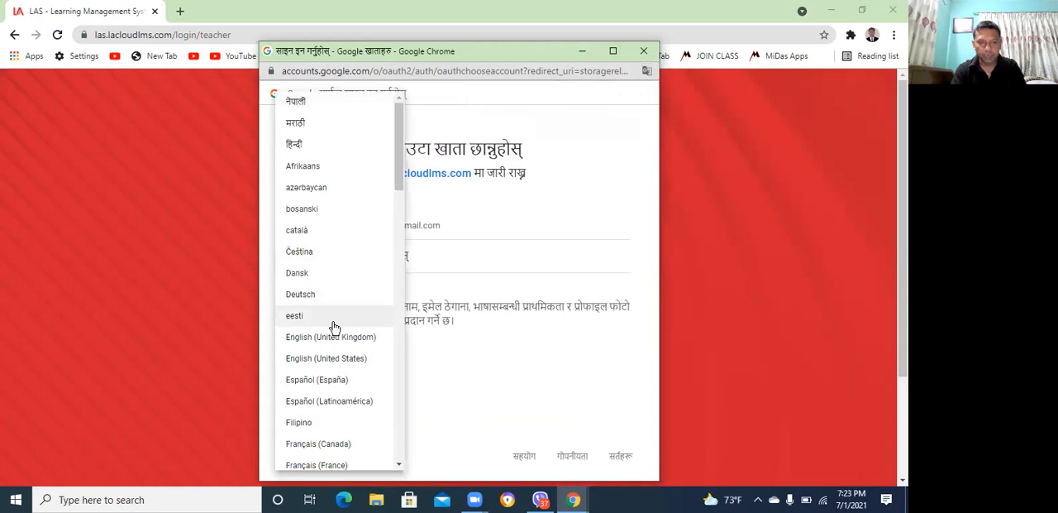
left_click(317, 339)
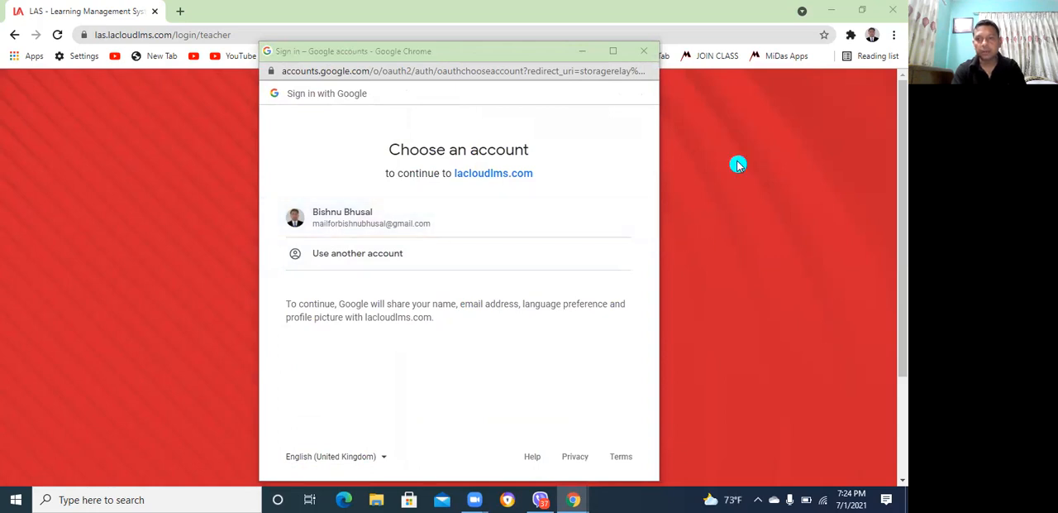
left_click(863, 10)
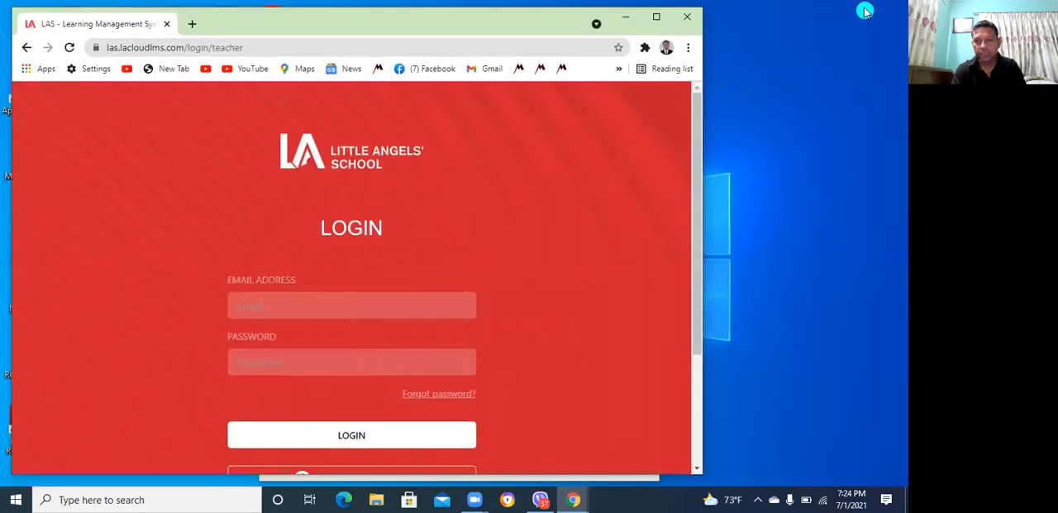
left_click(656, 17)
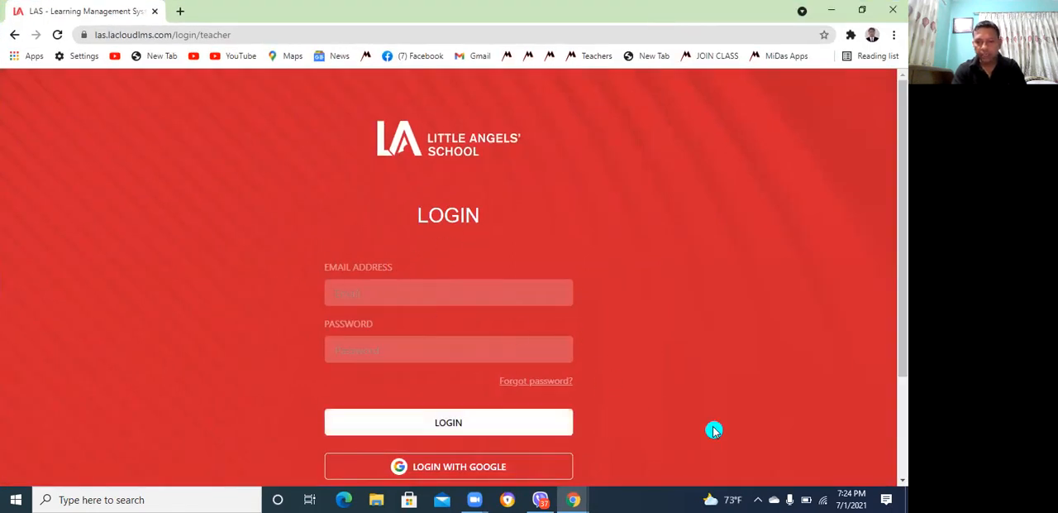
Start the Google login with its language set to English (United Kingdom) and choose to use another account
left_click(475, 467)
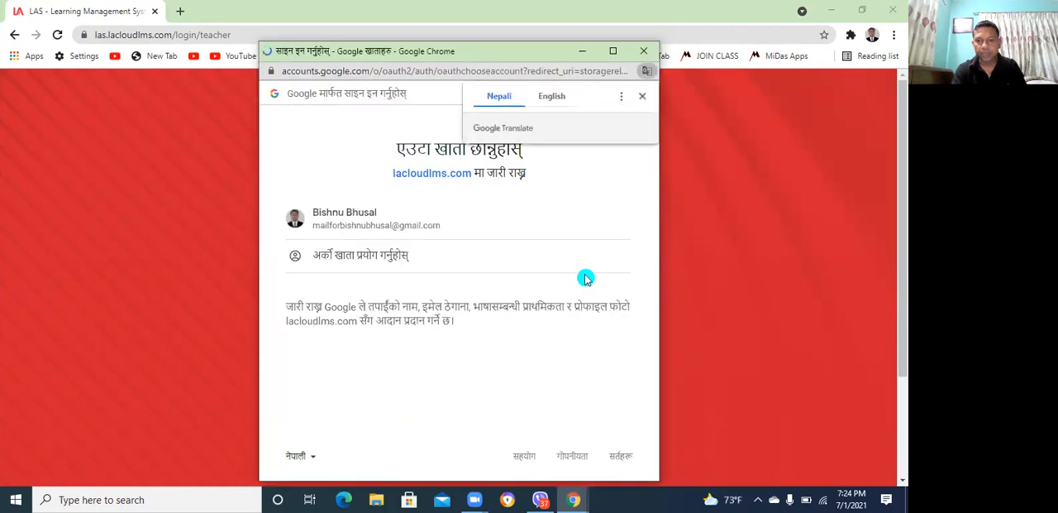
left_click(311, 459)
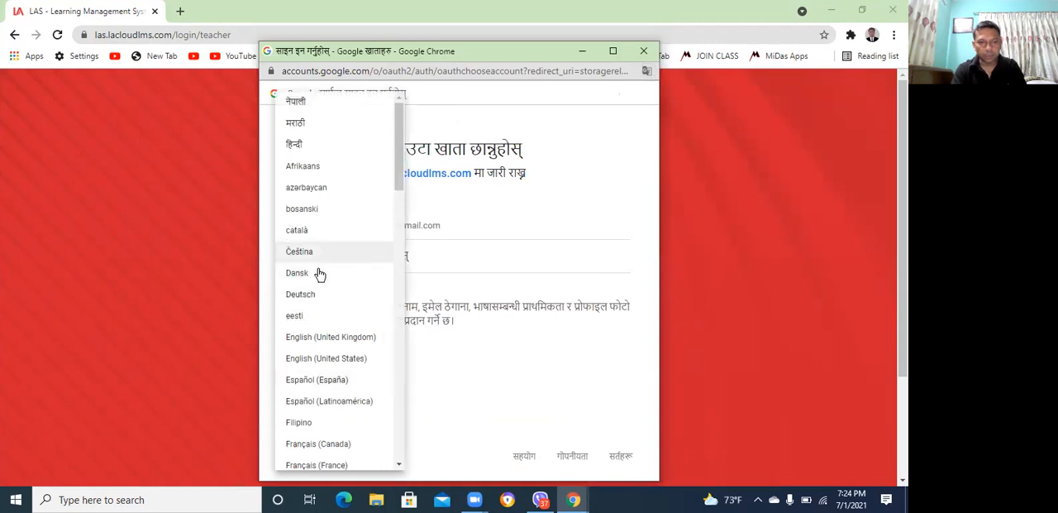
left_click(325, 337)
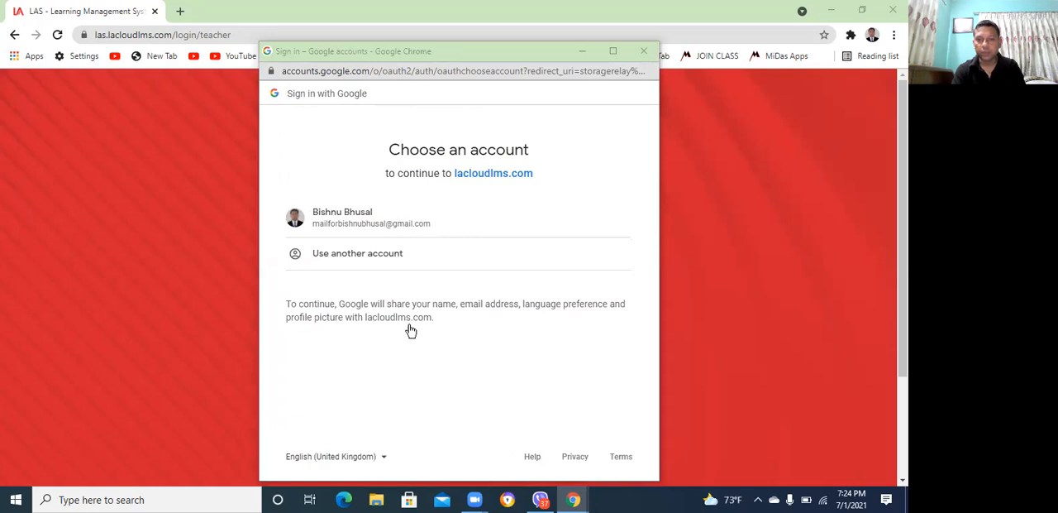
left_click(352, 261)
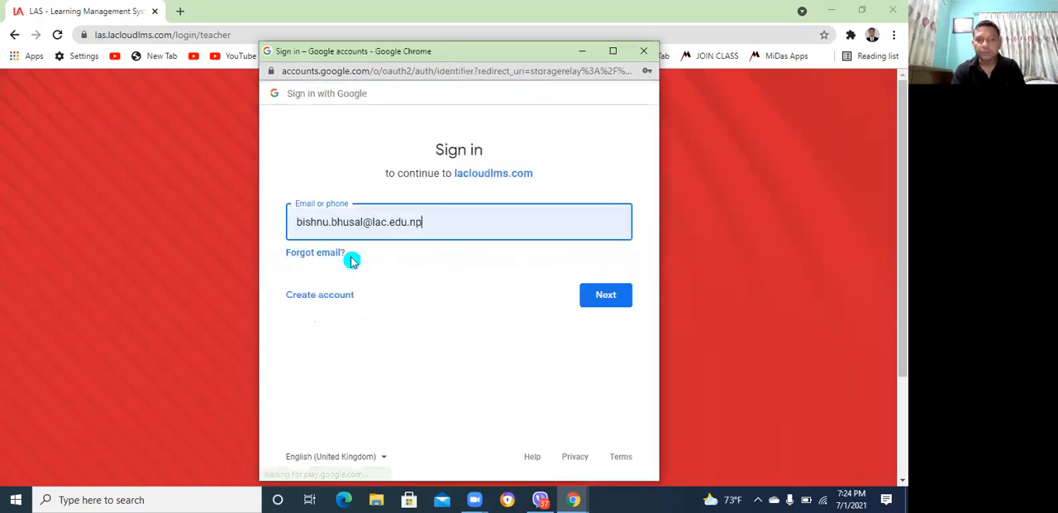
Replace the prefilled sign-in address with the demo teacher account's e-mail and continue to the password prompt
key("BackSpace")
key("BackSpace")
key("BackSpace")
key("BackSpace")
key("BackSpace")
key("BackSpace")
key("BackSpace")
key("BackSpace")
key("BackSpace")
key("BackSpace")
key("BackSpace")
key("BackSpace")
key("BackSpace")
key("BackSpace")
key("BackSpace")
key("BackSpace")
key("BackSpace")
key("BackSpace")
key("BackSpace")
key("BackSpace")
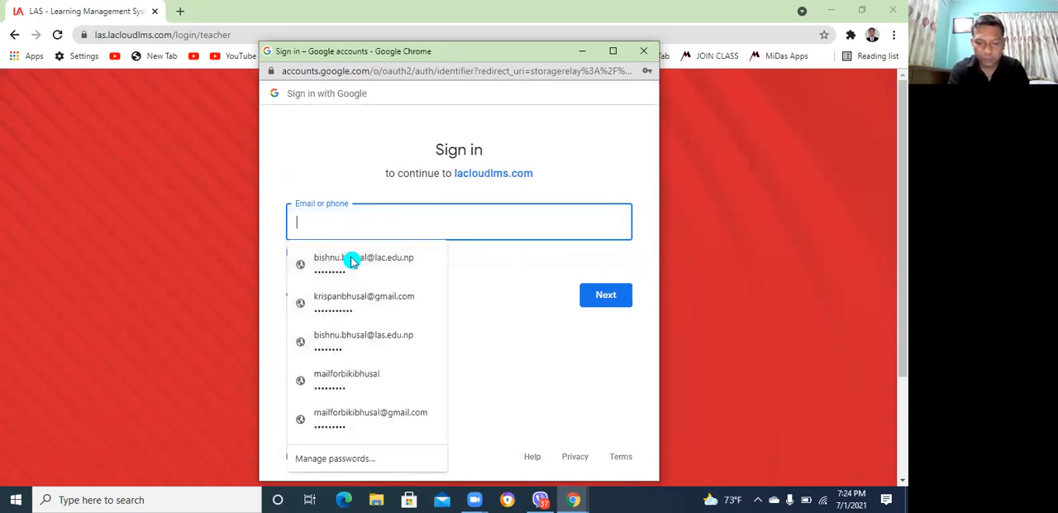
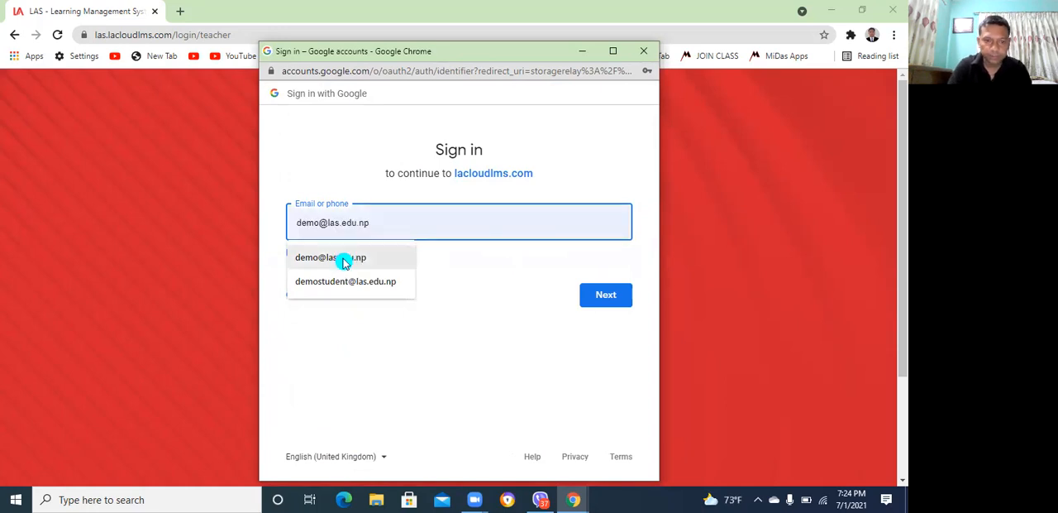
left_click(352, 261)
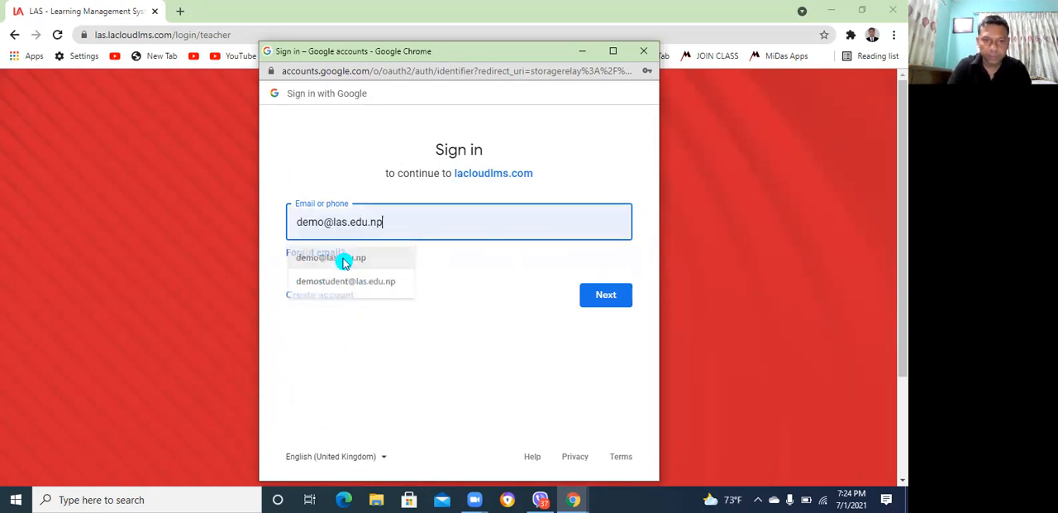
left_click(612, 296)
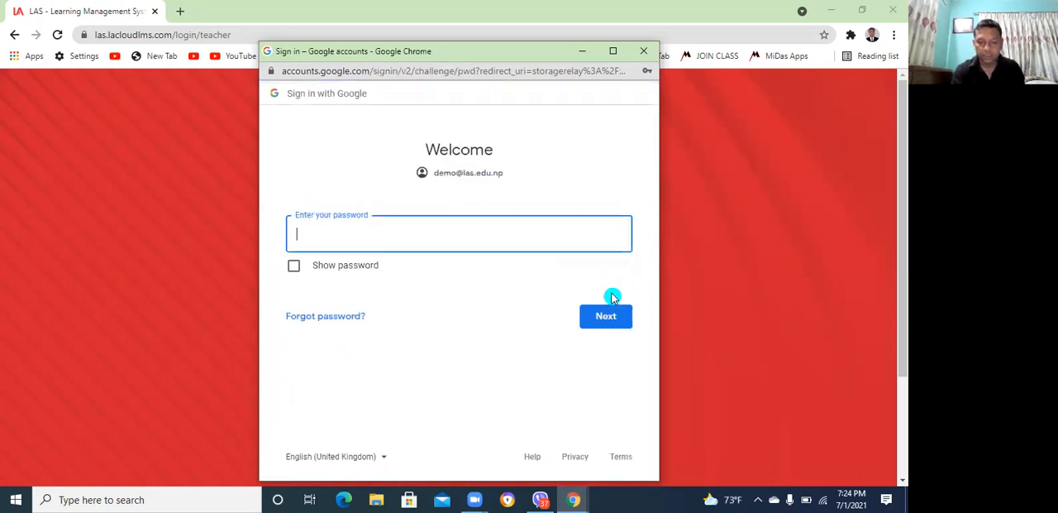
Try to sign in by entering the demo teacher account's password
type("••••••")
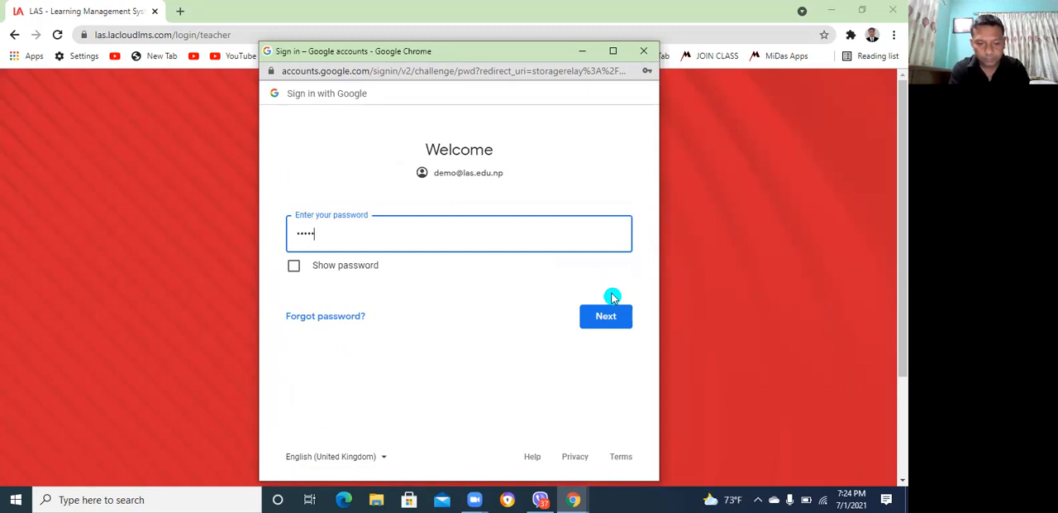
type("••••")
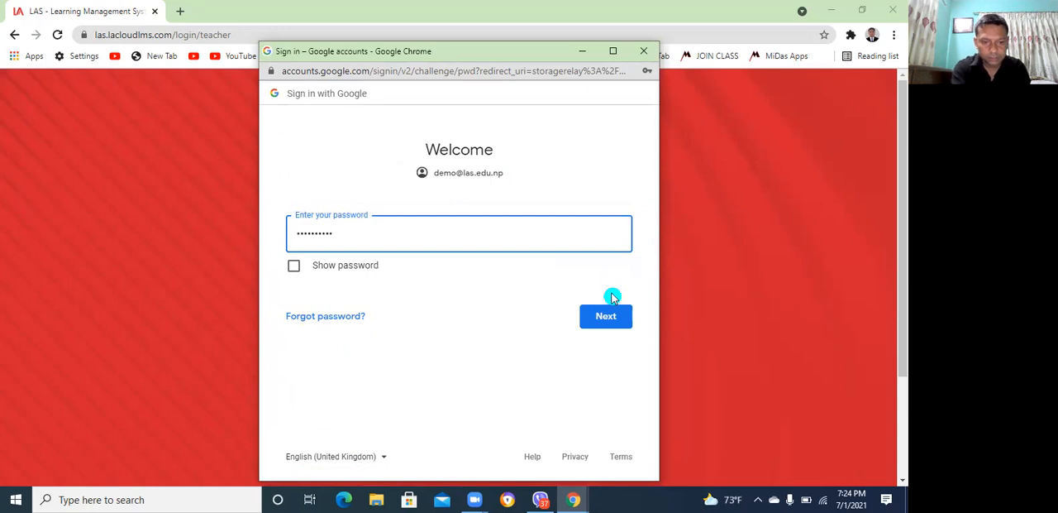
left_click(622, 319)
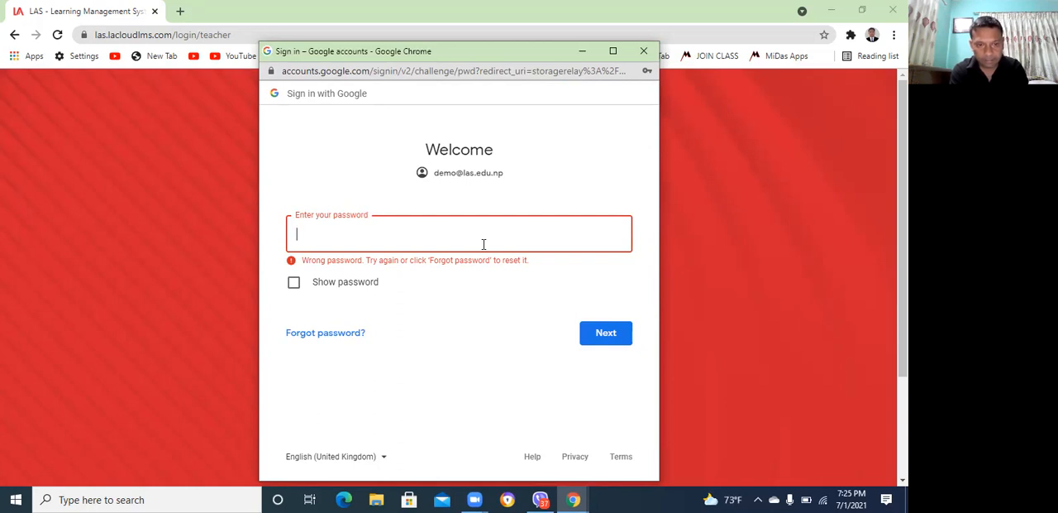
Re-enter the account password to sign in, and allow the site to show notifications
type("•••••")
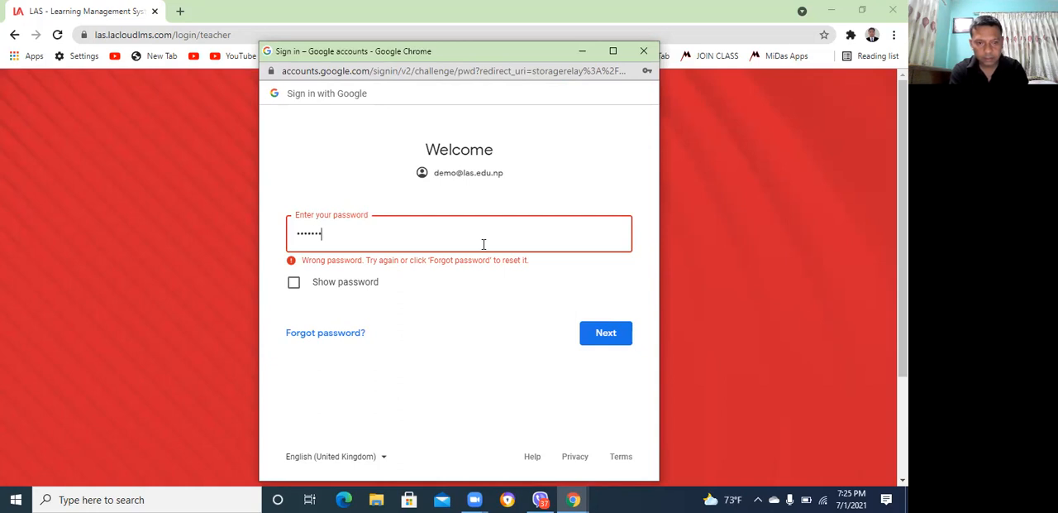
type("••••")
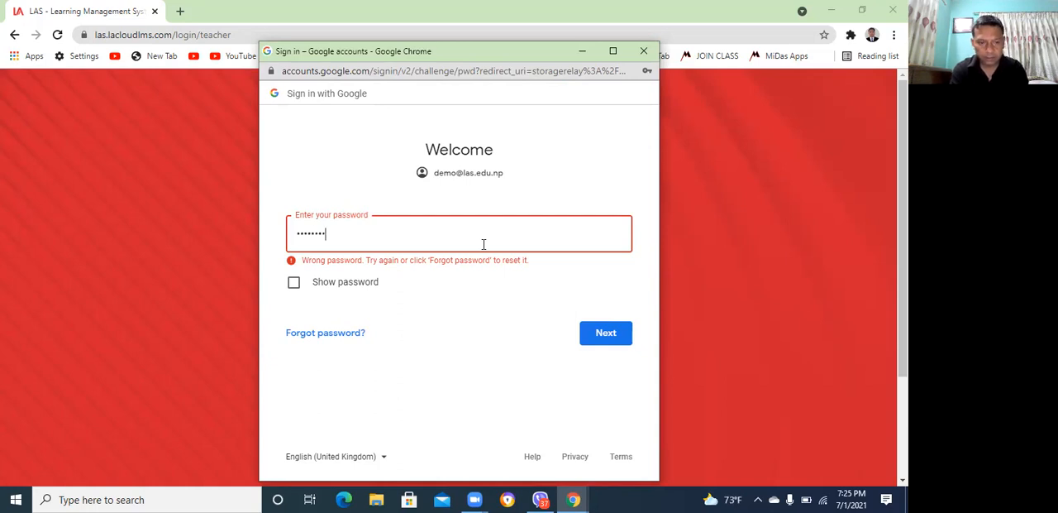
left_click(599, 332)
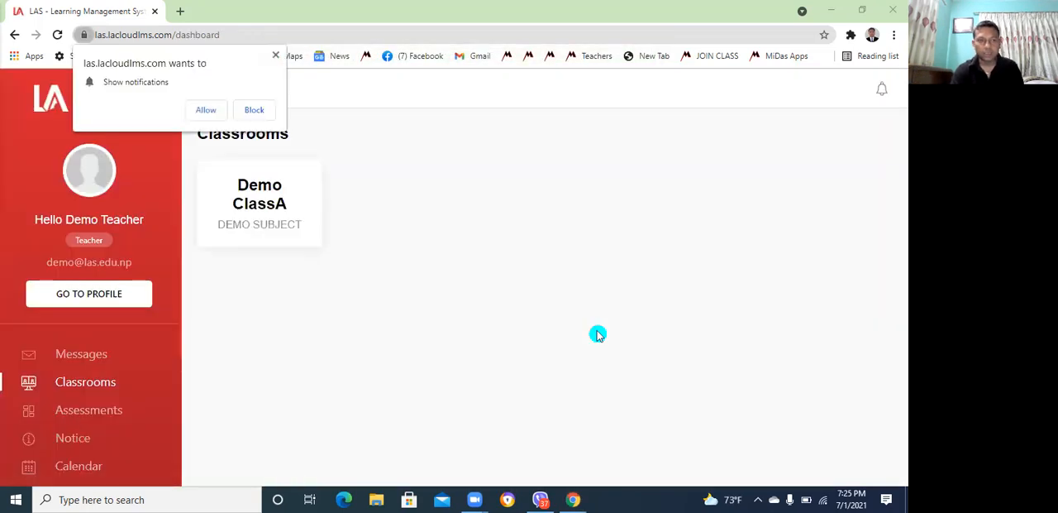
left_click(212, 109)
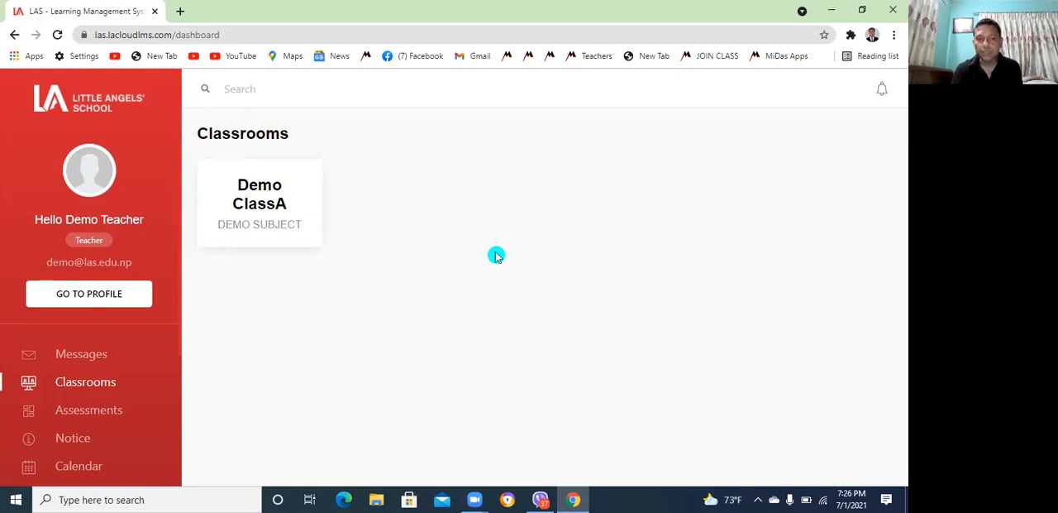
Open the Demo ClassA classroom and bring up the form for creating a new session
left_click(274, 215)
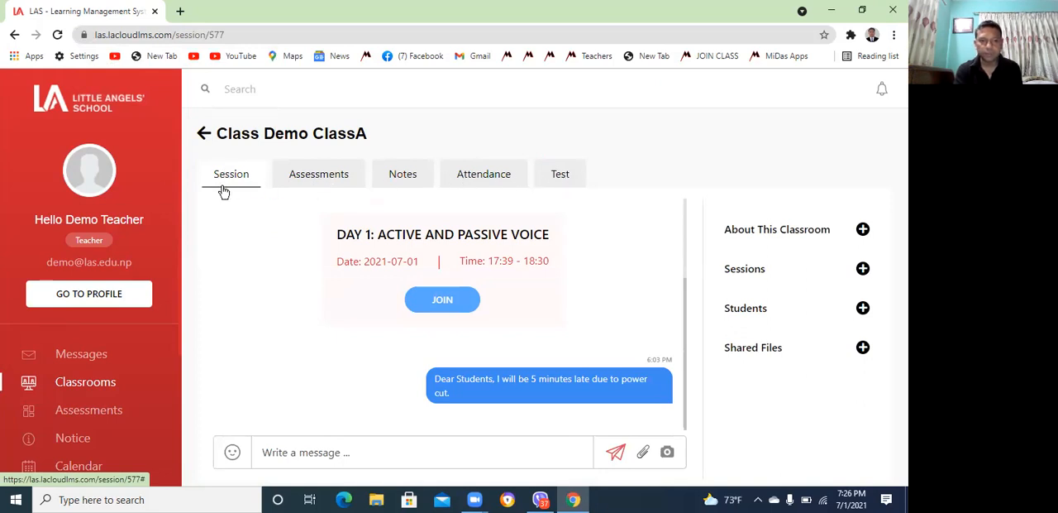
left_click(630, 192)
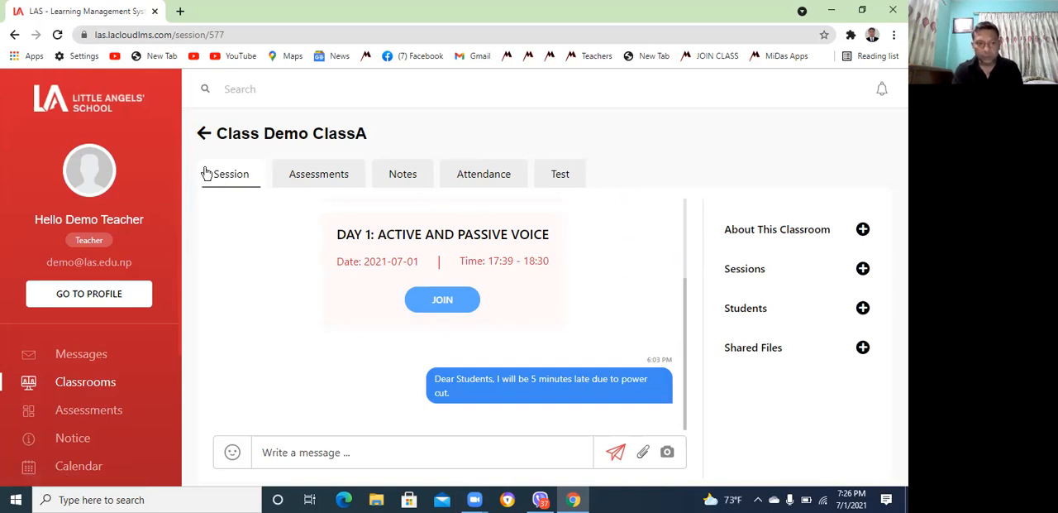
left_click(745, 269)
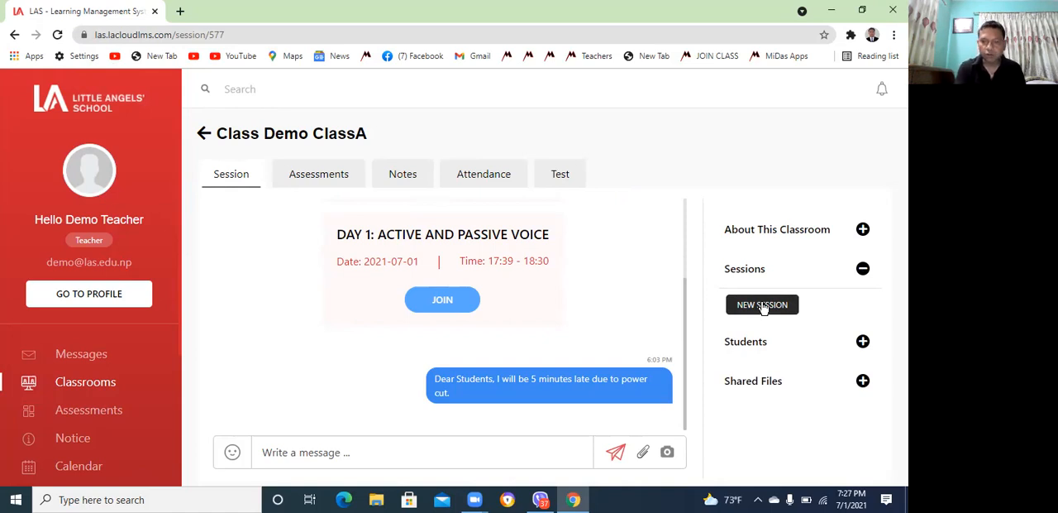
left_click(762, 305)
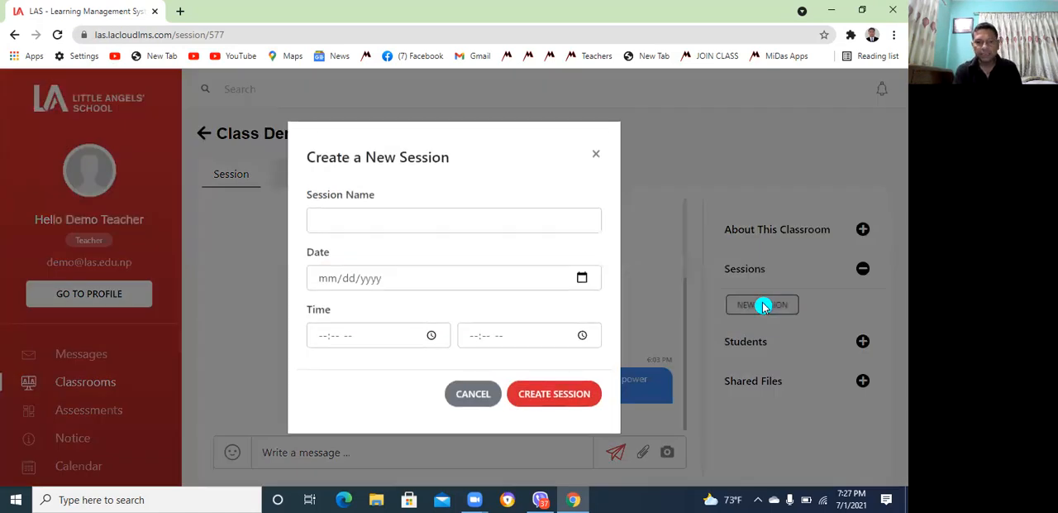
Name the new session "Day 1: Active and Passive Voice"
left_click(371, 221)
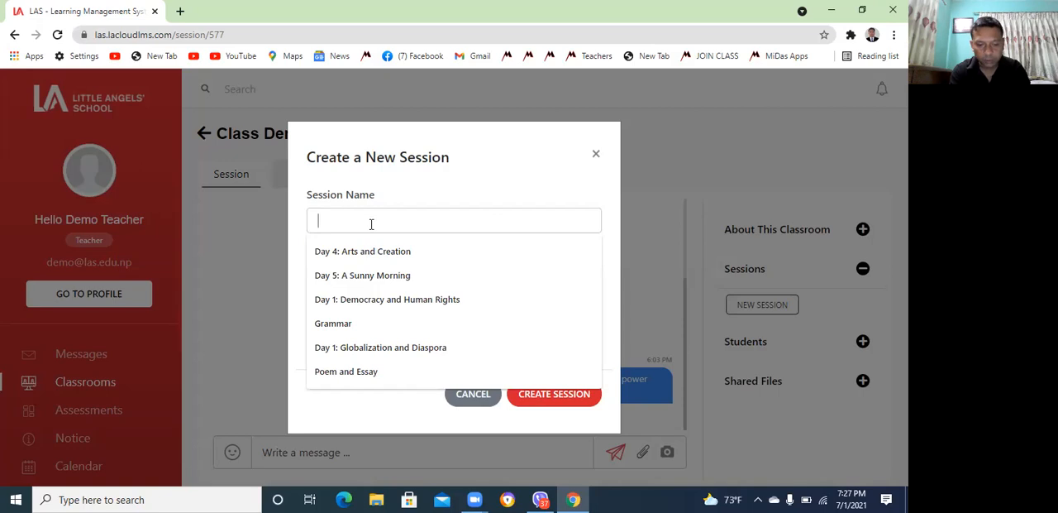
type("Day")
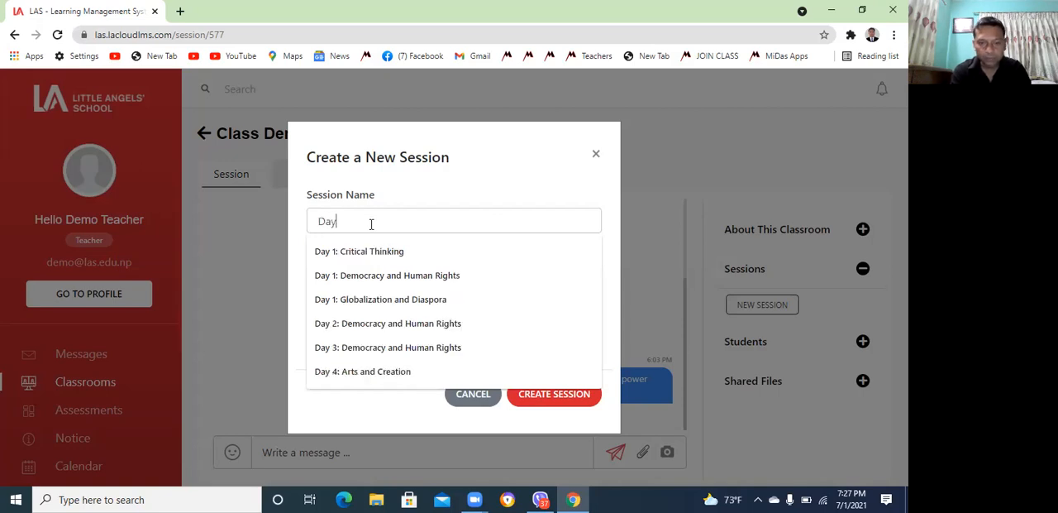
type(" 1")
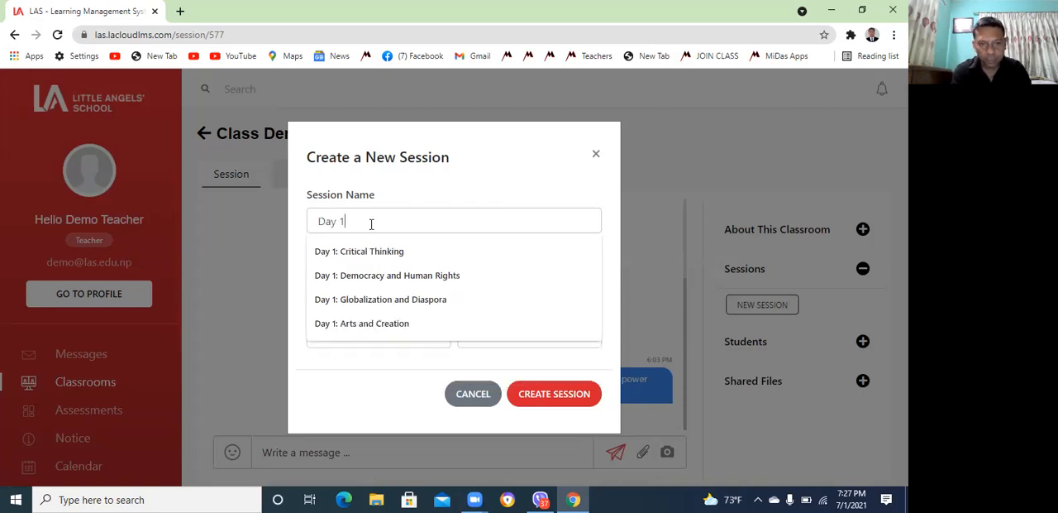
type(": Acti")
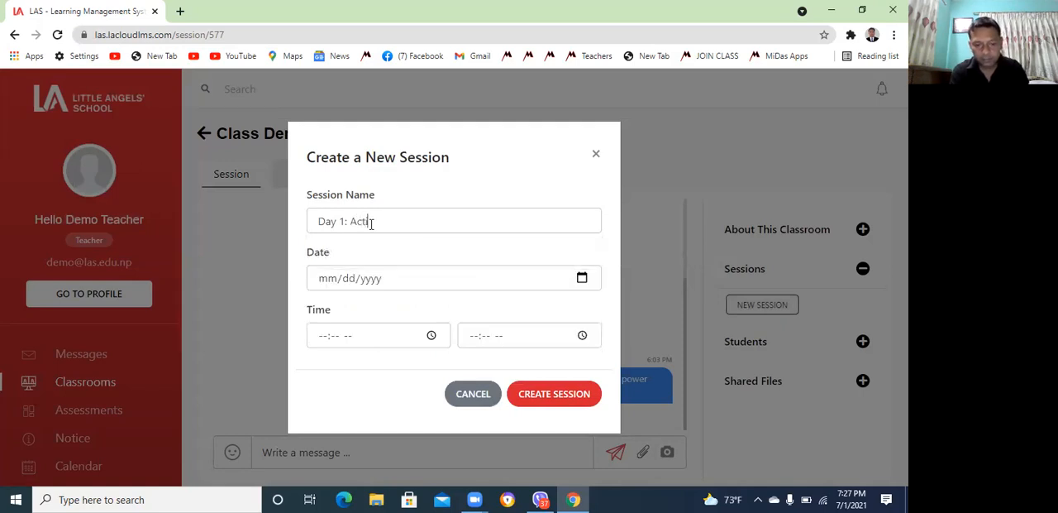
type("ve and ")
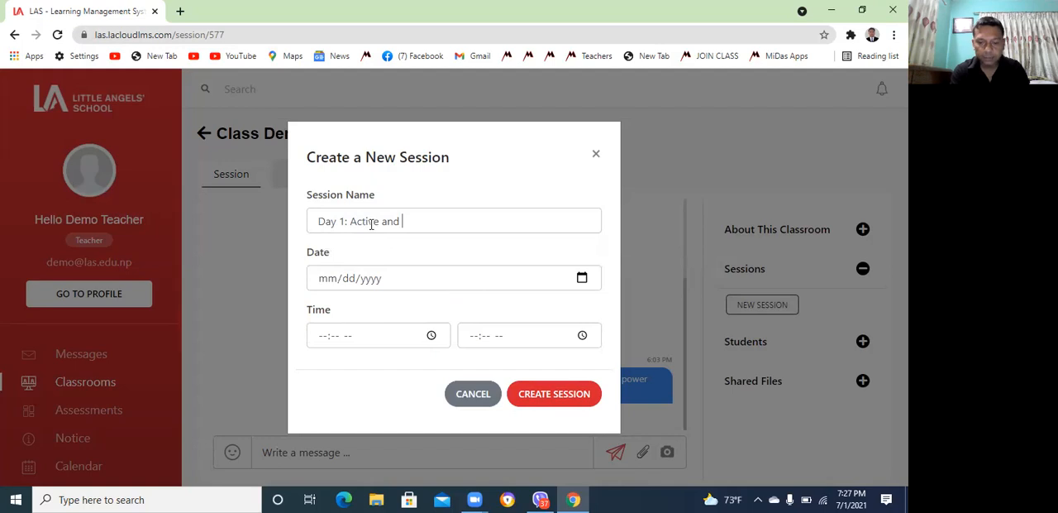
type("Passive")
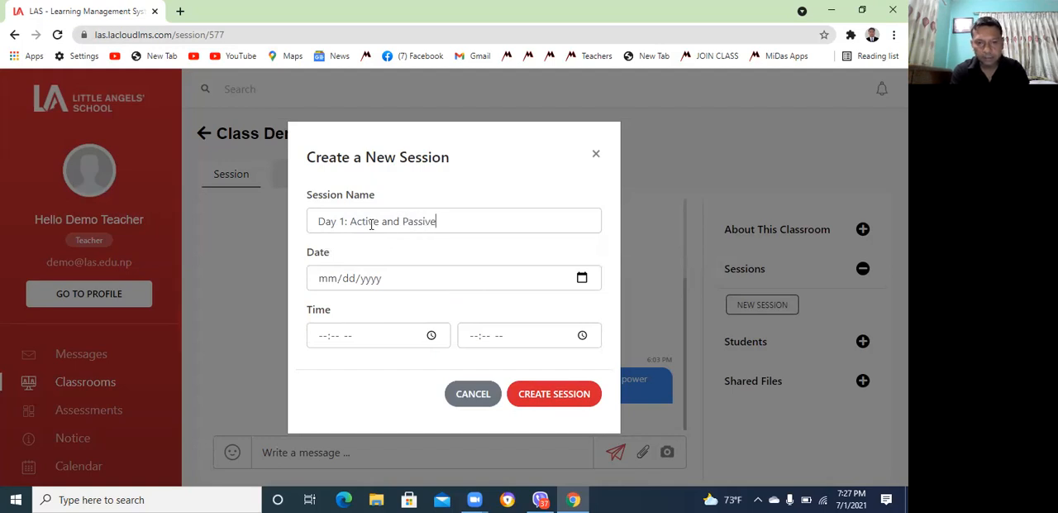
type(" Voice")
left_click(329, 251)
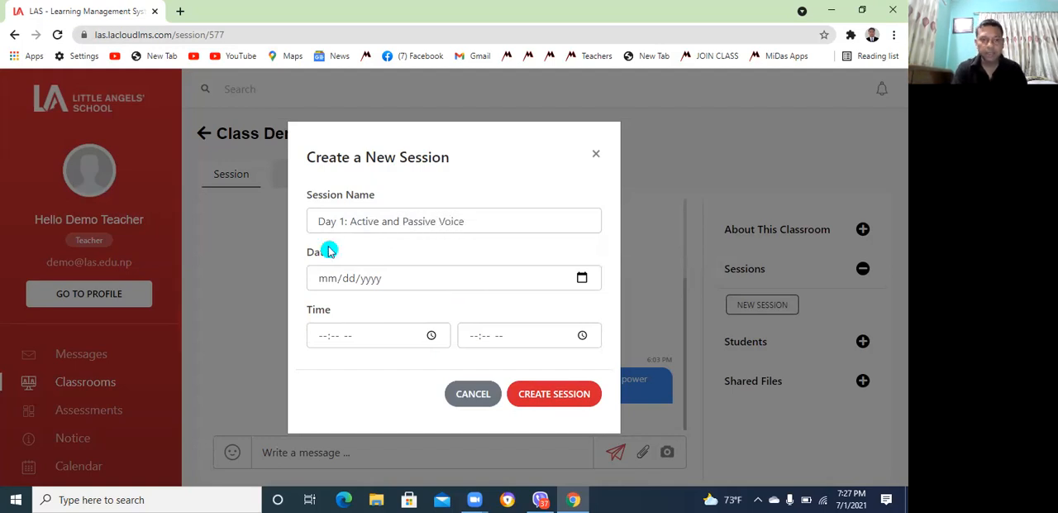
Set the session's date to 07/01/2021 and its start time to 07:29 PM
left_click(582, 278)
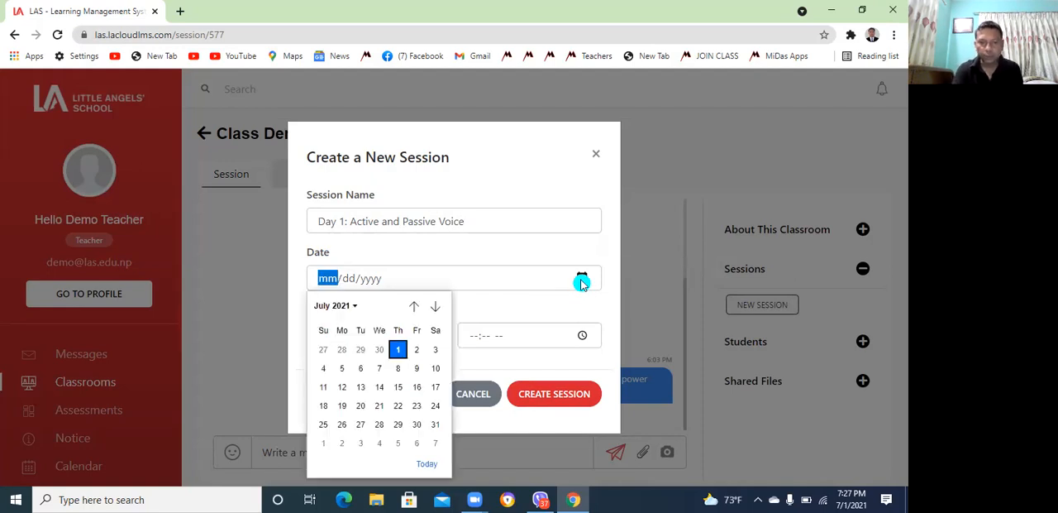
left_click(398, 351)
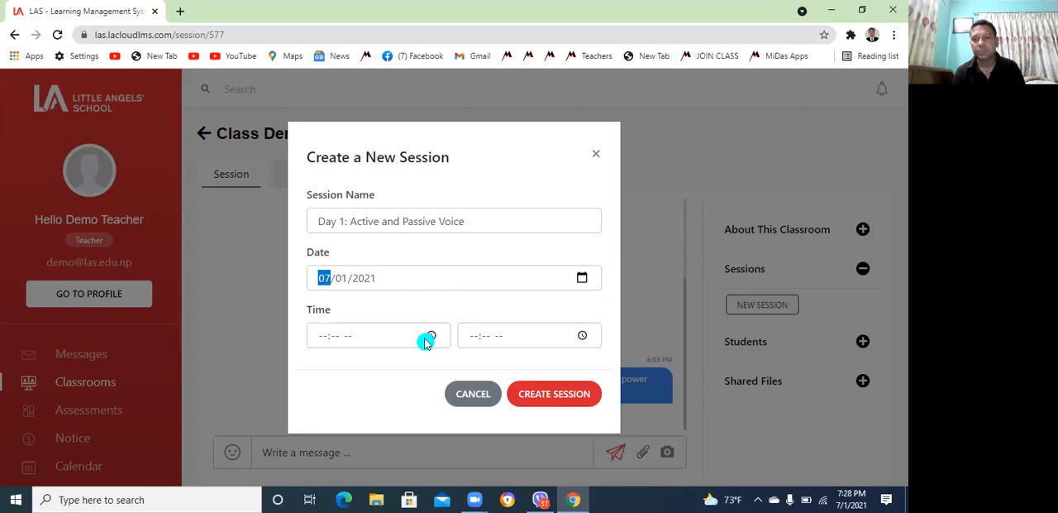
left_click(322, 336)
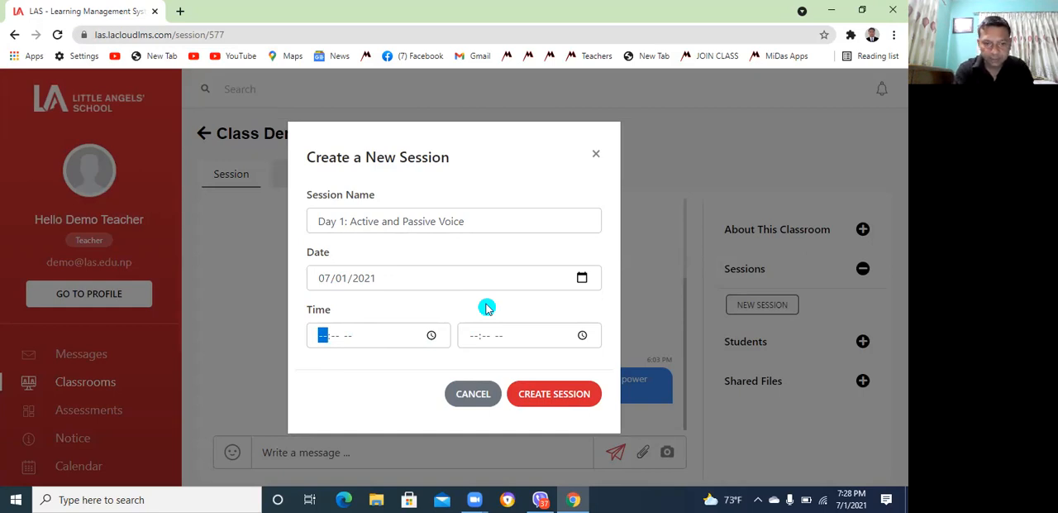
type("07:-- --")
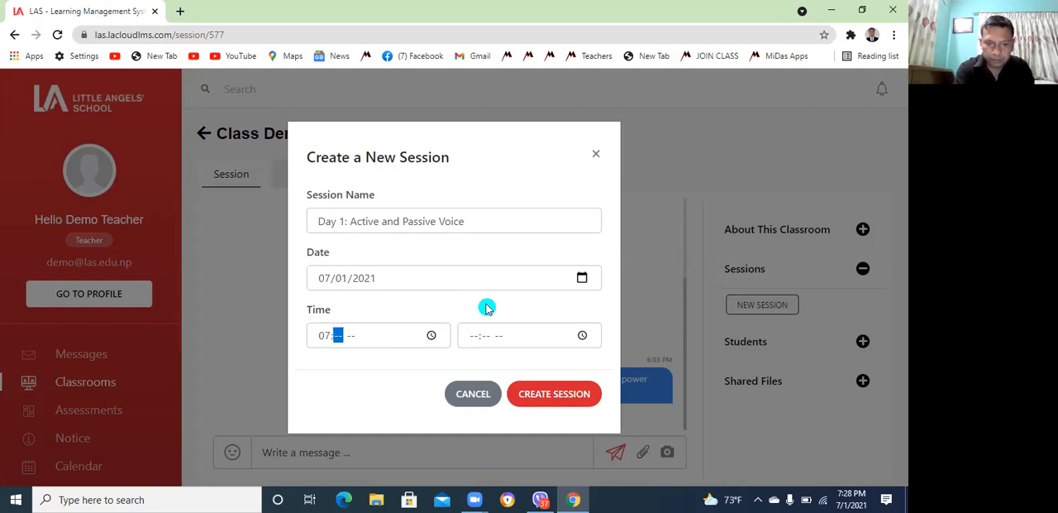
type("2")
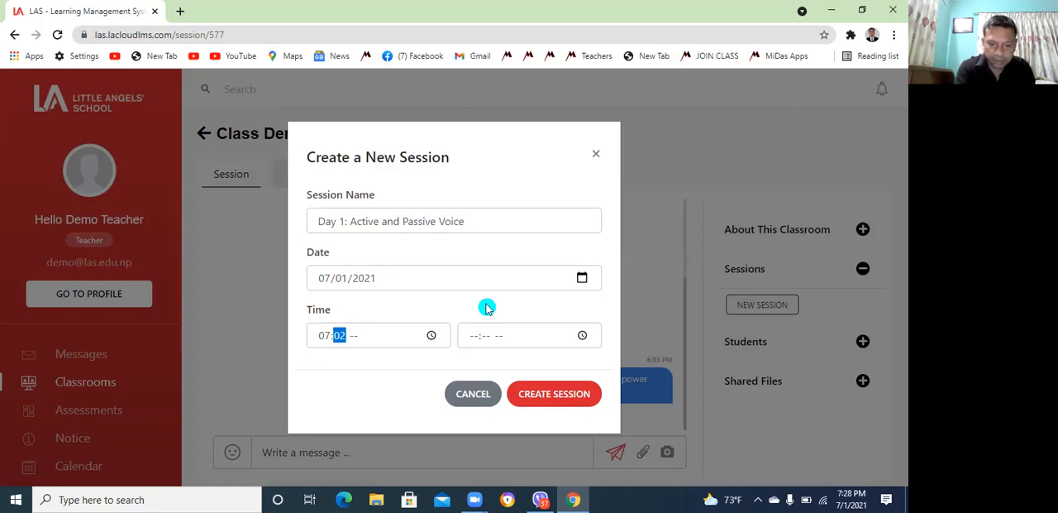
type("9p")
Set the session's end time to 08:20 PM and create the session
left_click(471, 334)
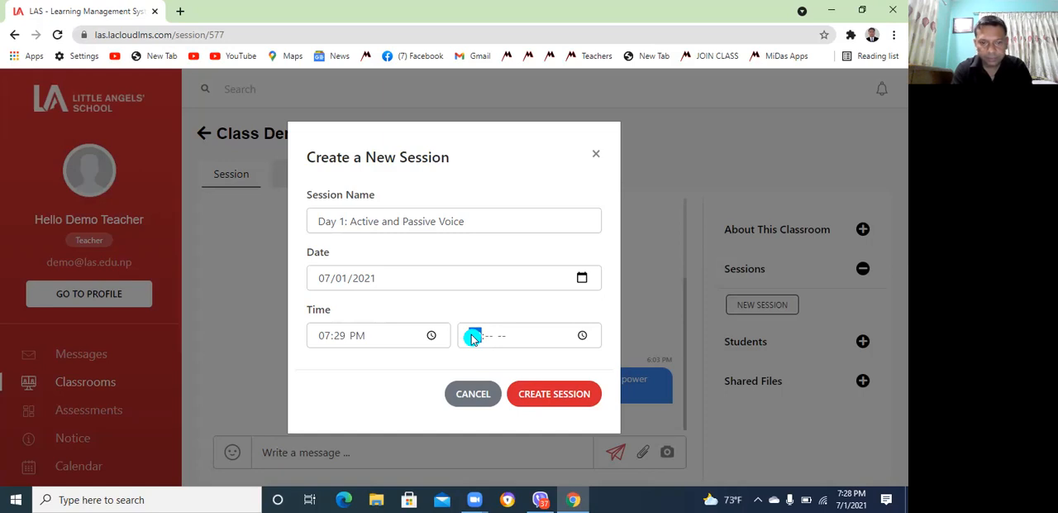
type("00:-- --")
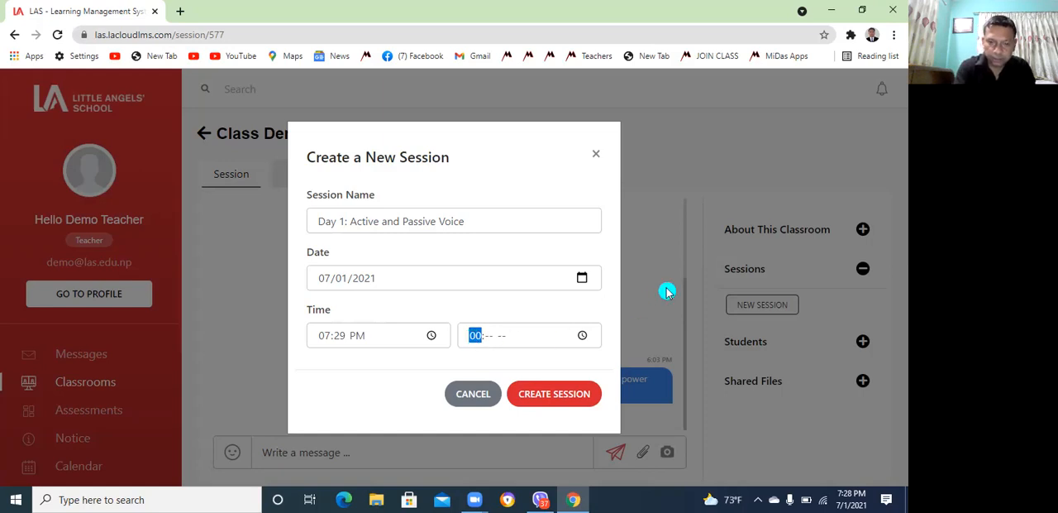
type("0")
key("Left")
type("07:")
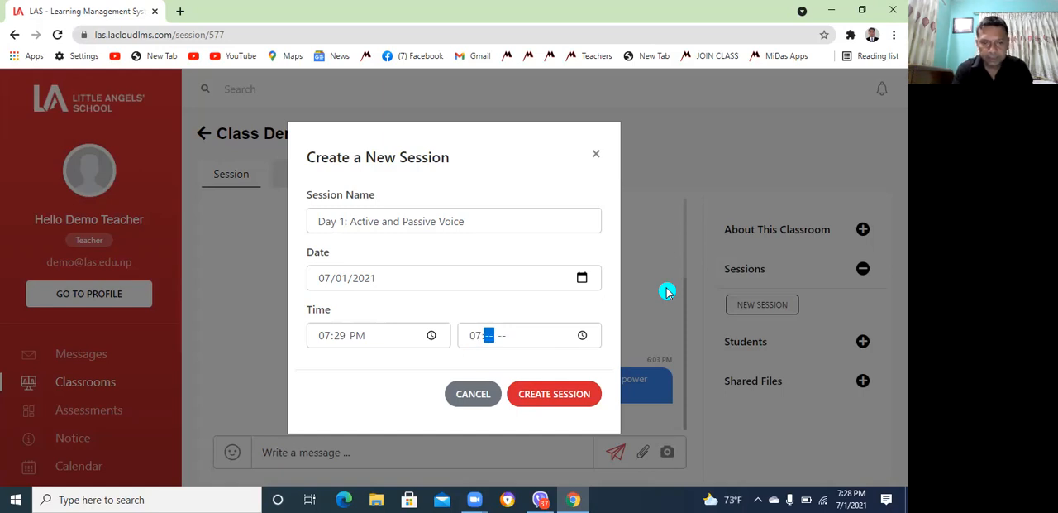
type("20")
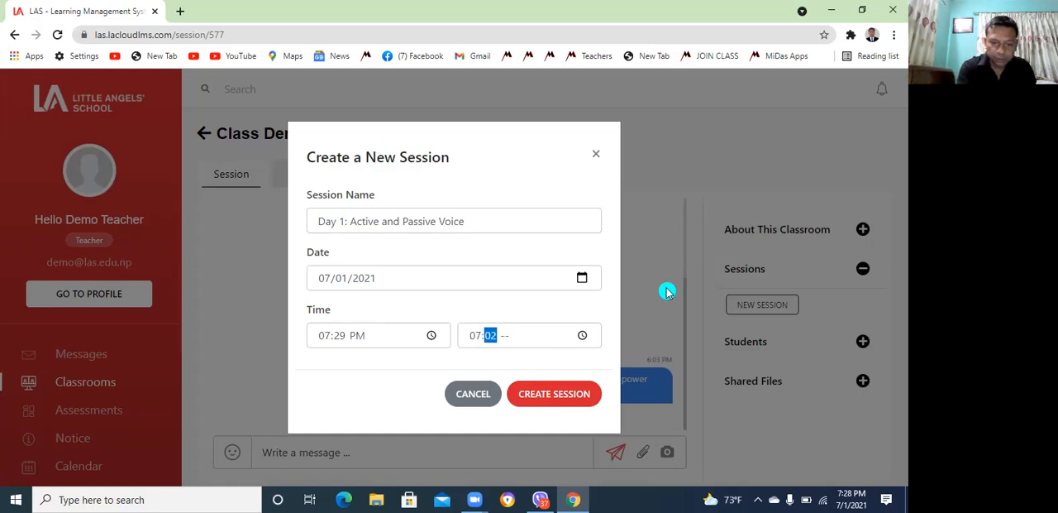
left_click(476, 335)
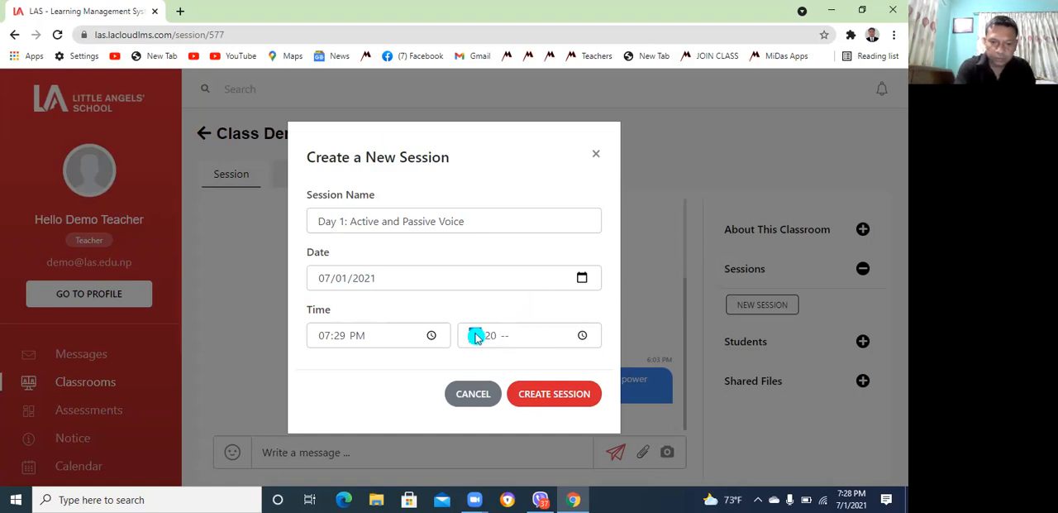
type("8:20")
left_click(504, 336)
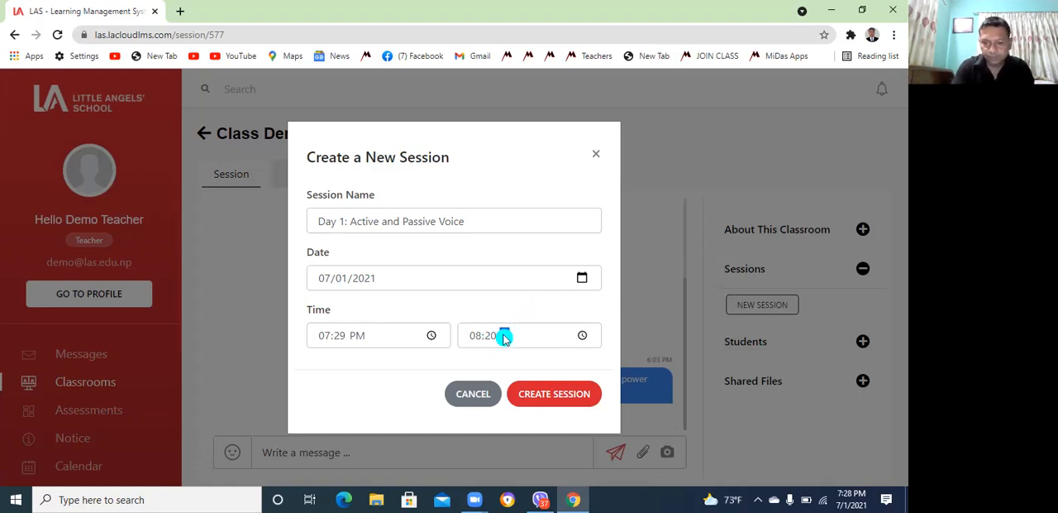
key("p")
left_click(567, 397)
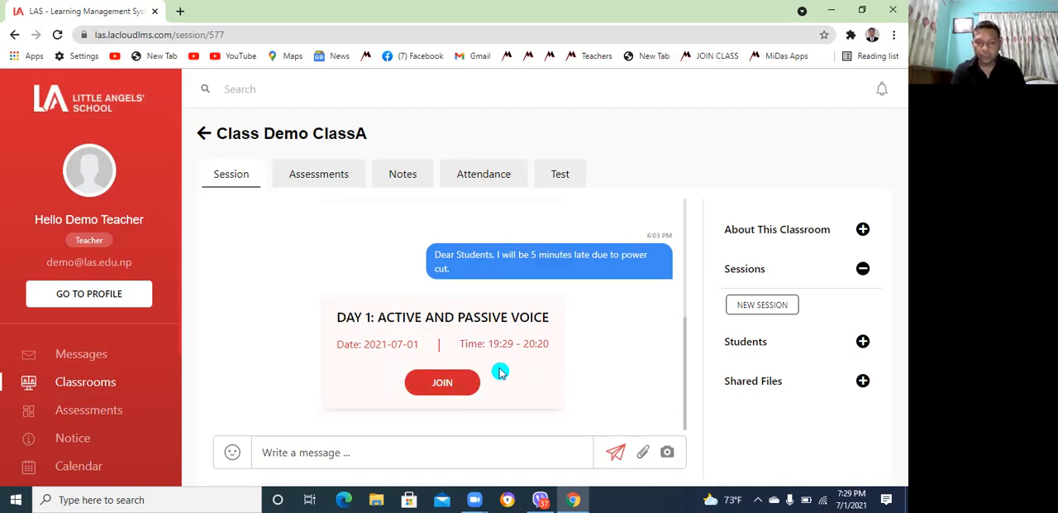
Join the new session in a maximized Google Meet window, allowing microphone, camera and notification access
left_click(443, 382)
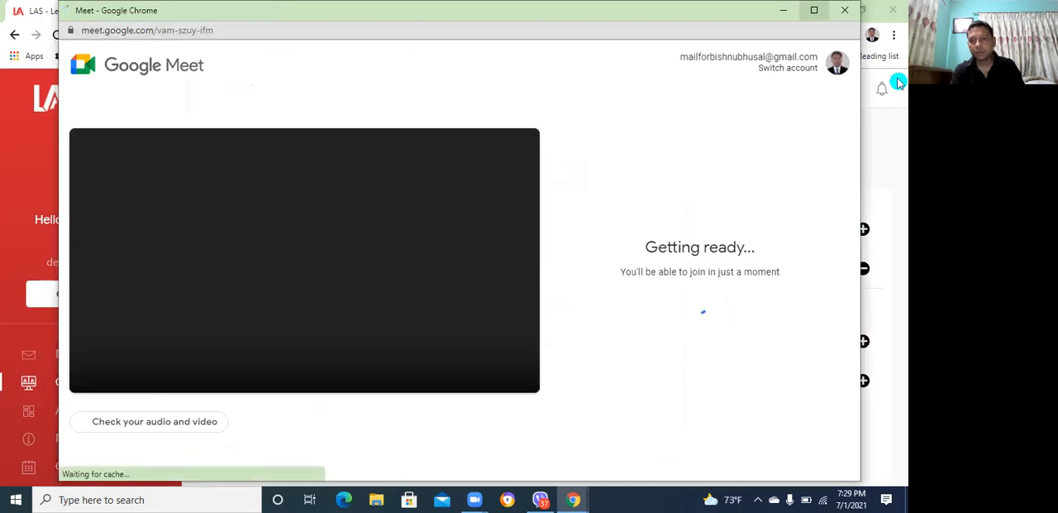
left_click(821, 9)
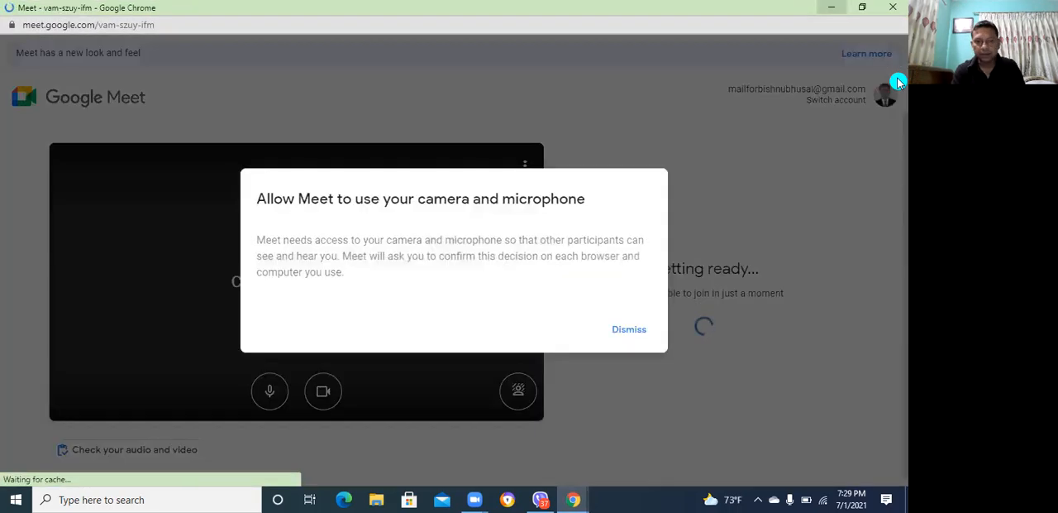
left_click(628, 330)
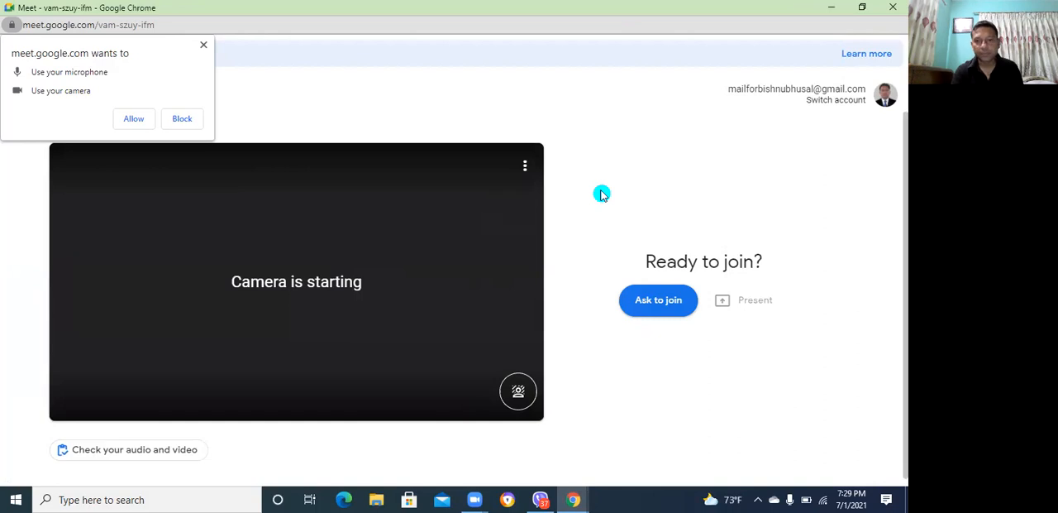
left_click(134, 119)
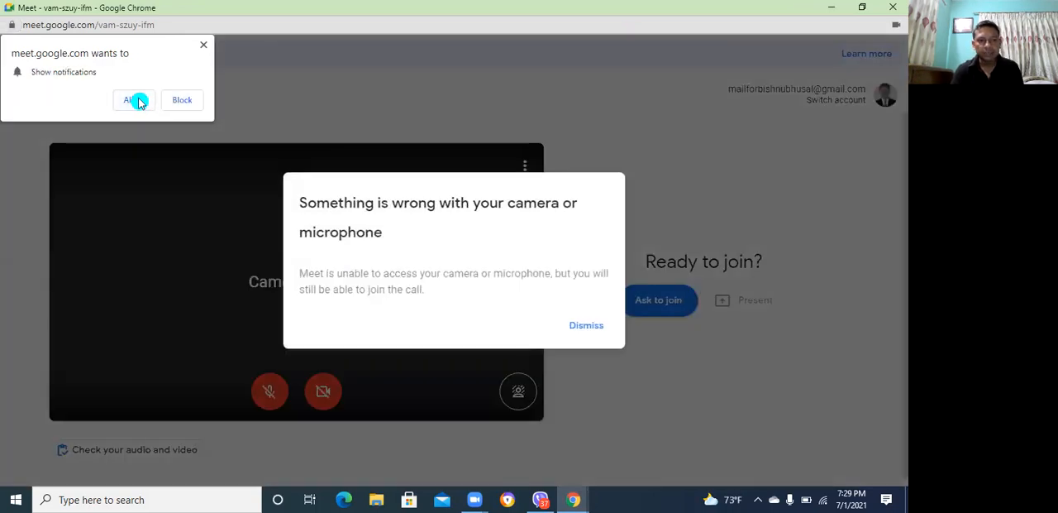
left_click(134, 100)
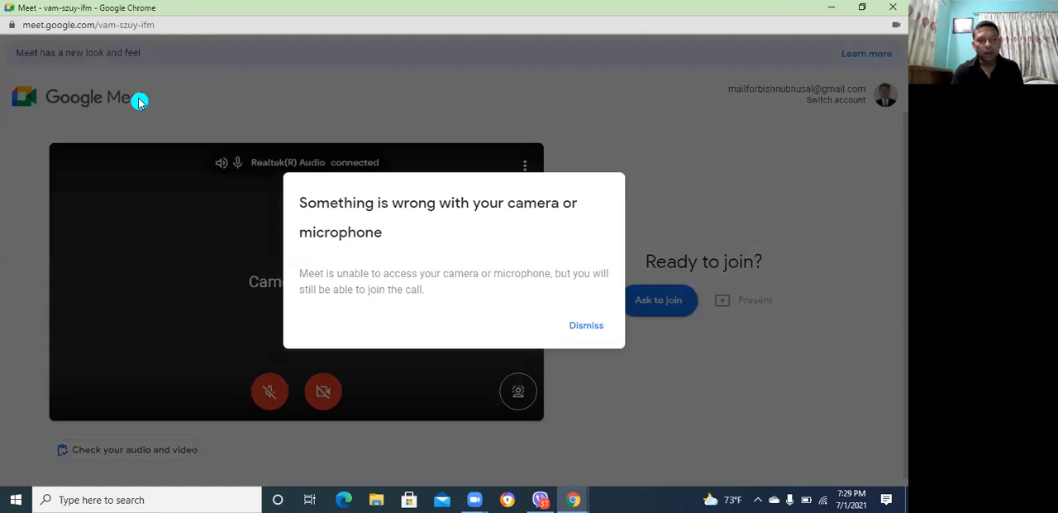
left_click(557, 319)
left_click(559, 319)
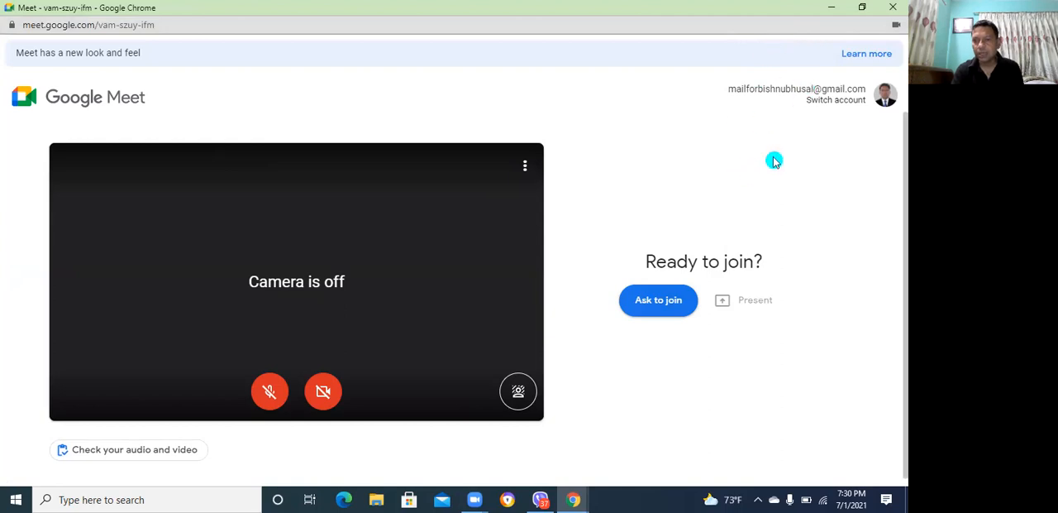
Switch the meeting to the demo teacher account, signing in with its e-mail in place of the prefilled address and its account password
left_click(834, 105)
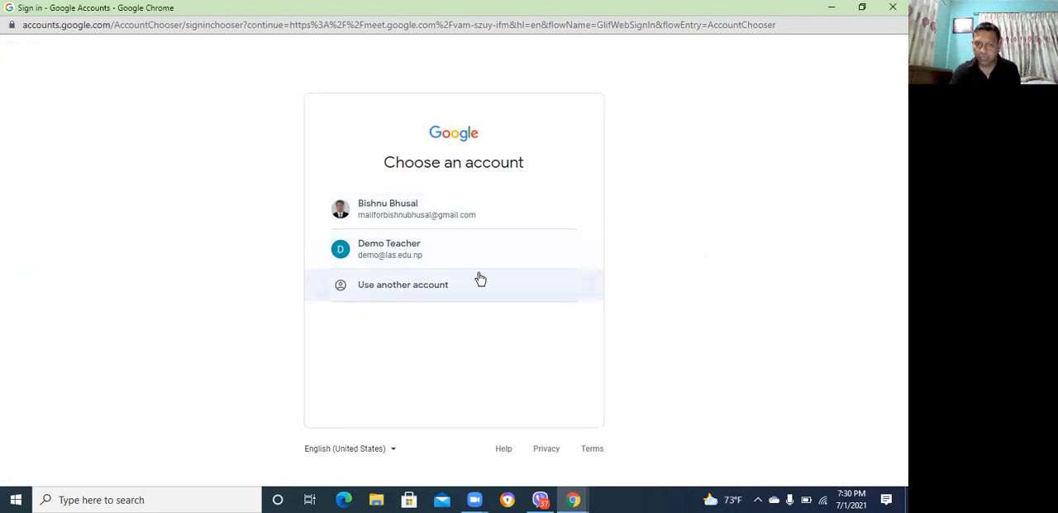
left_click(683, 301)
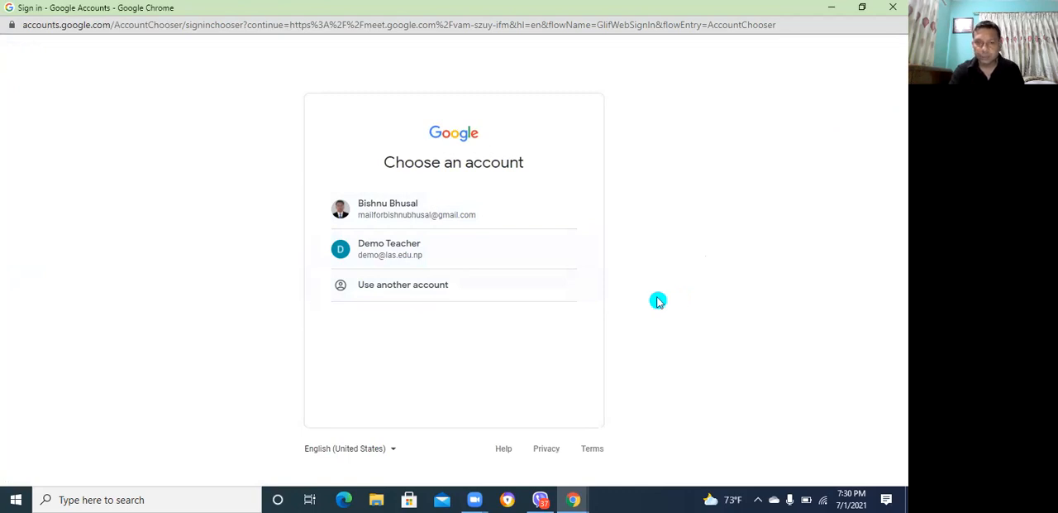
left_click(437, 285)
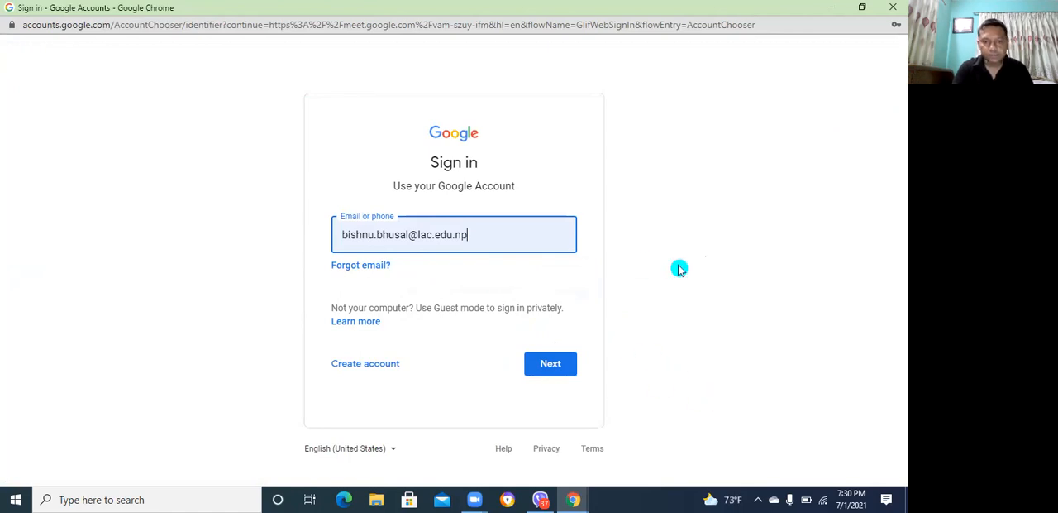
key("BackSpace")
key("BackSpace")
key("BackSpace")
key("BackSpace")
key("BackSpace")
key("BackSpace")
key("BackSpace")
key("BackSpace")
key("BackSpace")
key("BackSpace")
key("BackSpace")
key("BackSpace")
key("BackSpace")
key("BackSpace")
key("BackSpace")
key("BackSpace")
key("BackSpace")
key("BackSpace")
key("BackSpace")
key("BackSpace")
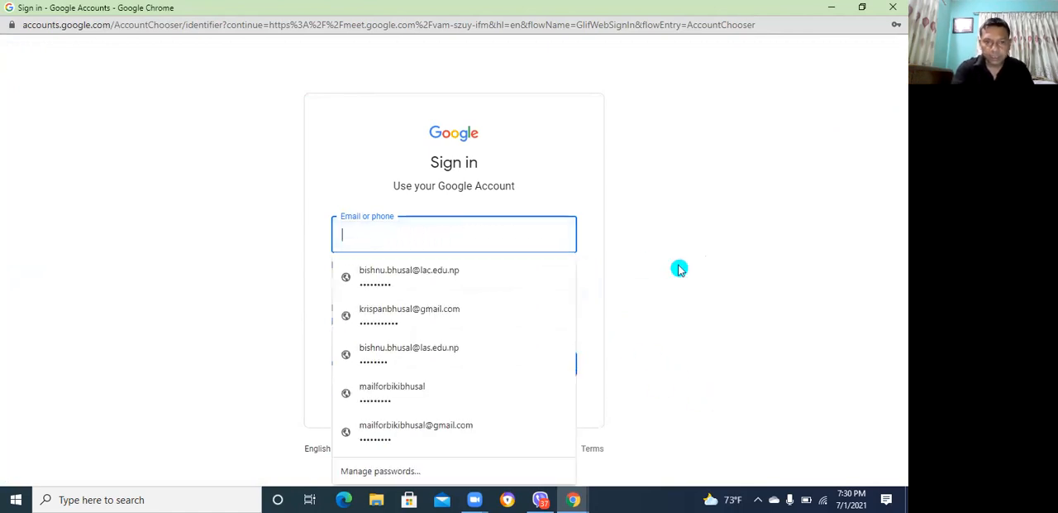
type("d")
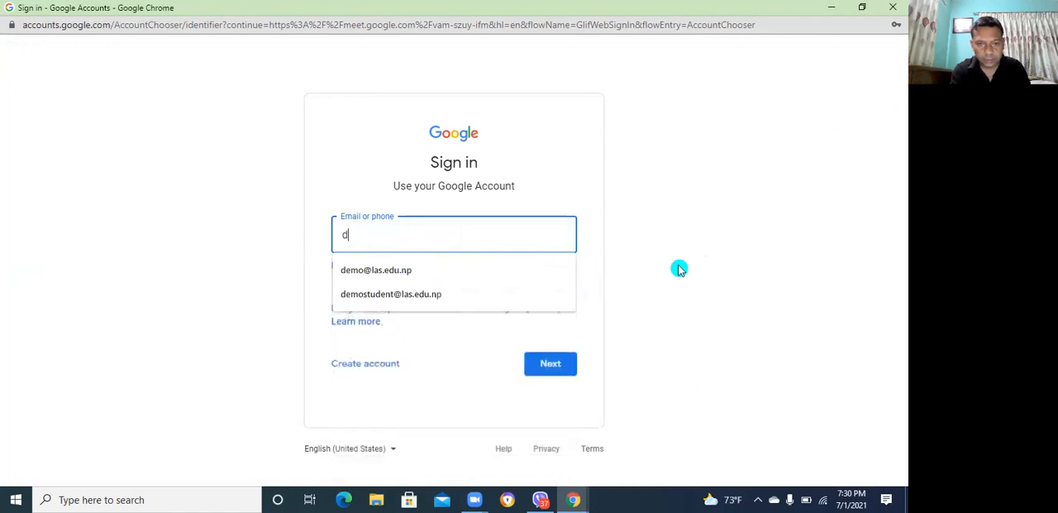
left_click(496, 267)
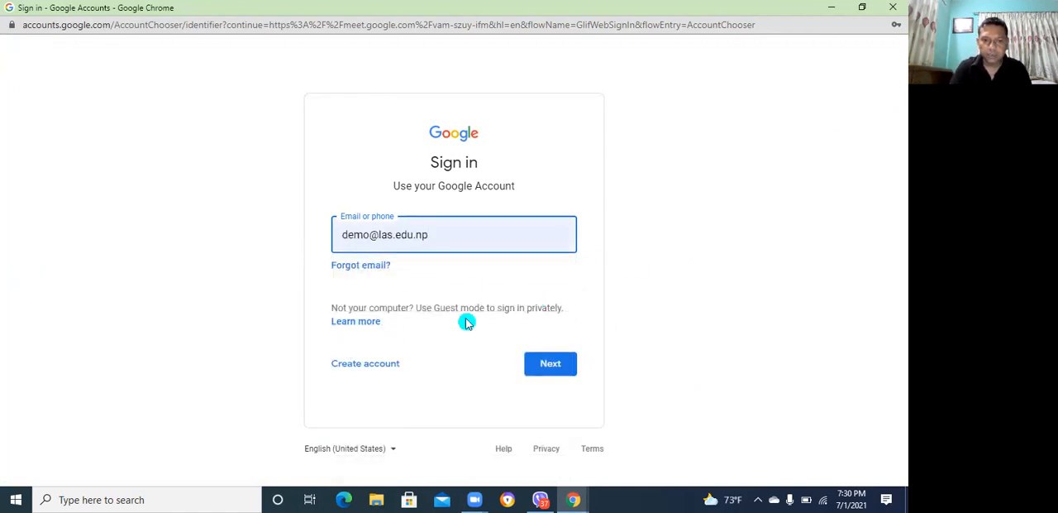
left_click(540, 362)
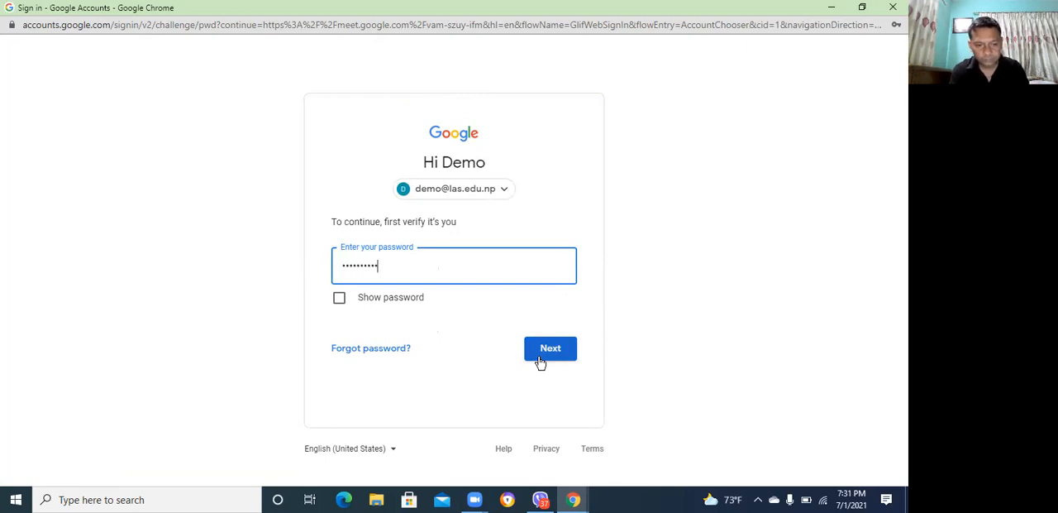
left_click(543, 358)
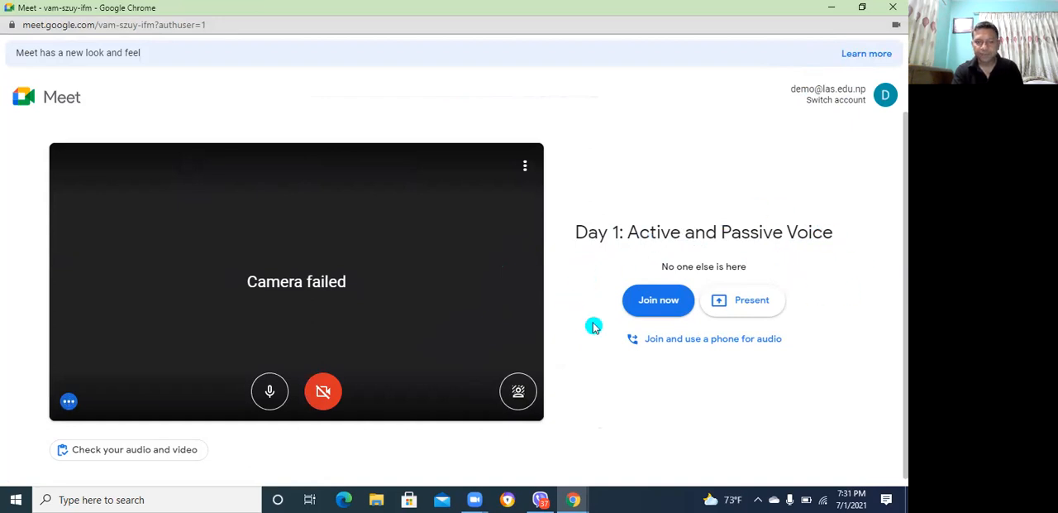
Join the Day 1: Active and Passive Voice meeting and minimize its window
left_click(664, 308)
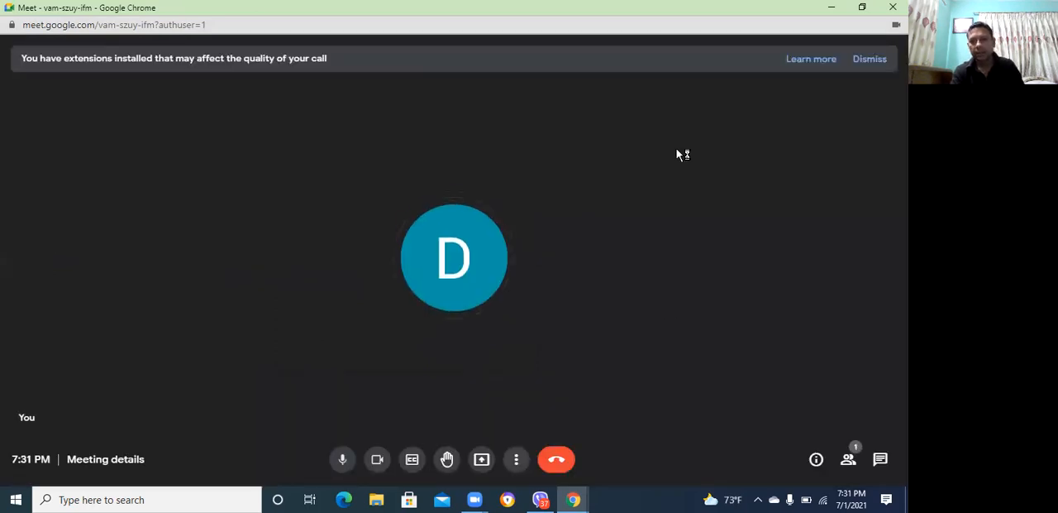
left_click(835, 10)
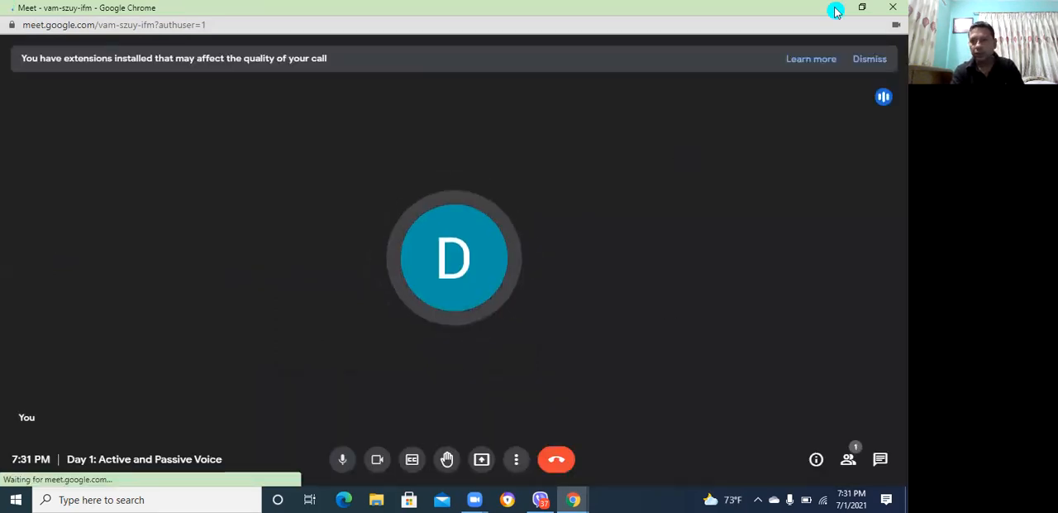
Turn off the meeting camera, and try muting and unmuting the microphone and switching the live captions on and off
key("ctrl+e")
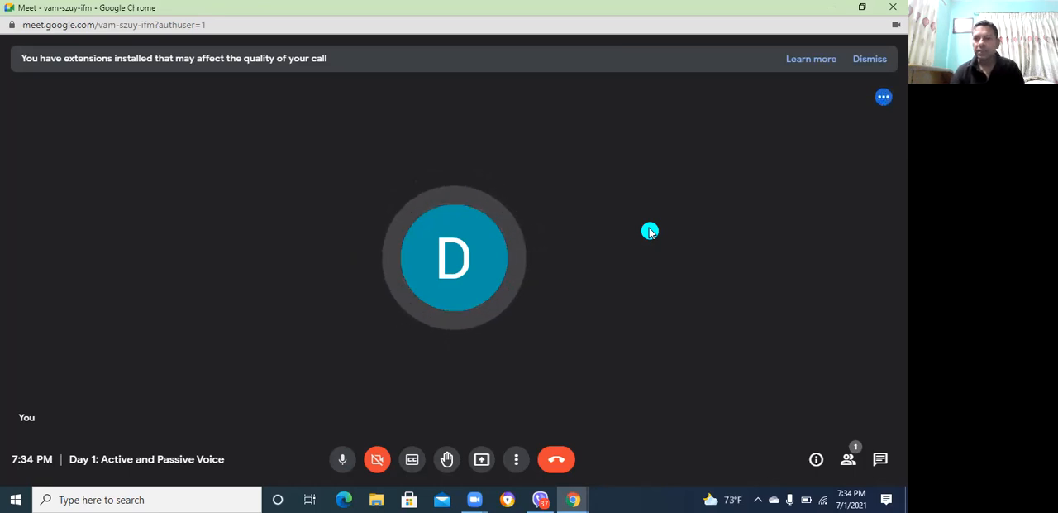
left_click(342, 459)
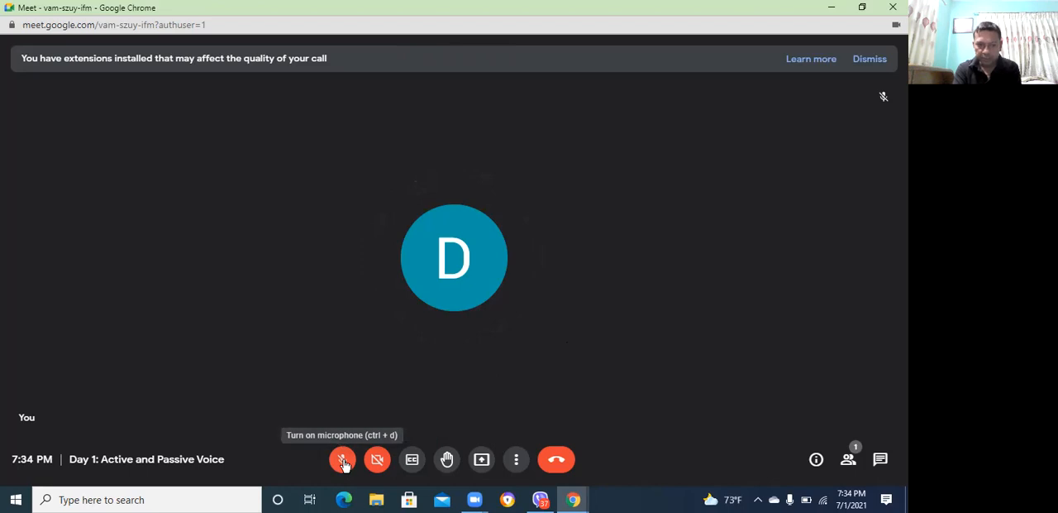
left_click(343, 460)
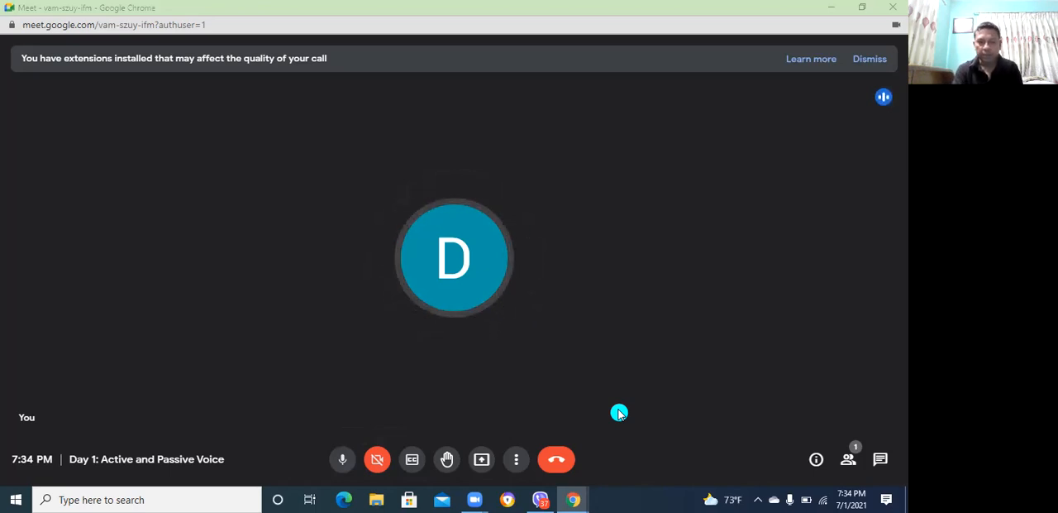
left_click(413, 462)
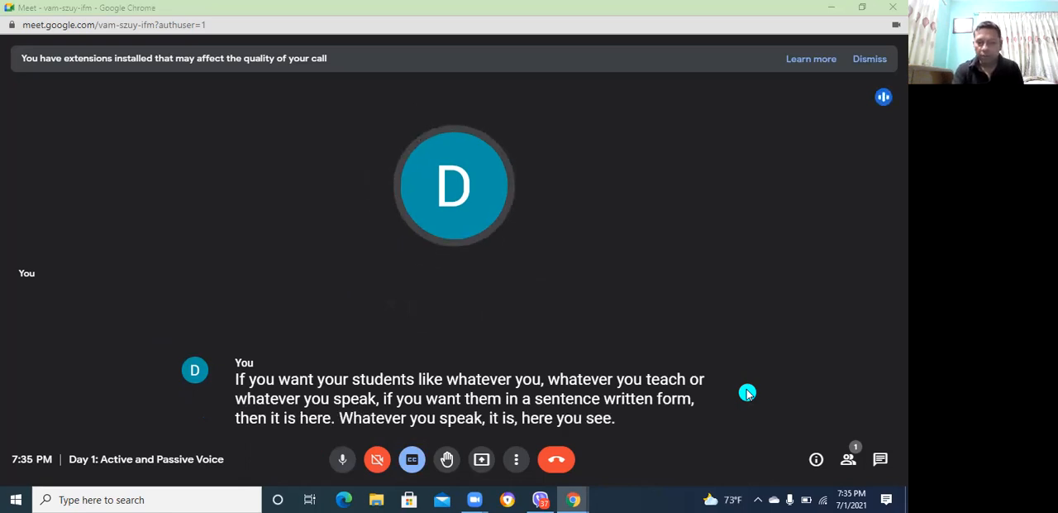
left_click(411, 463)
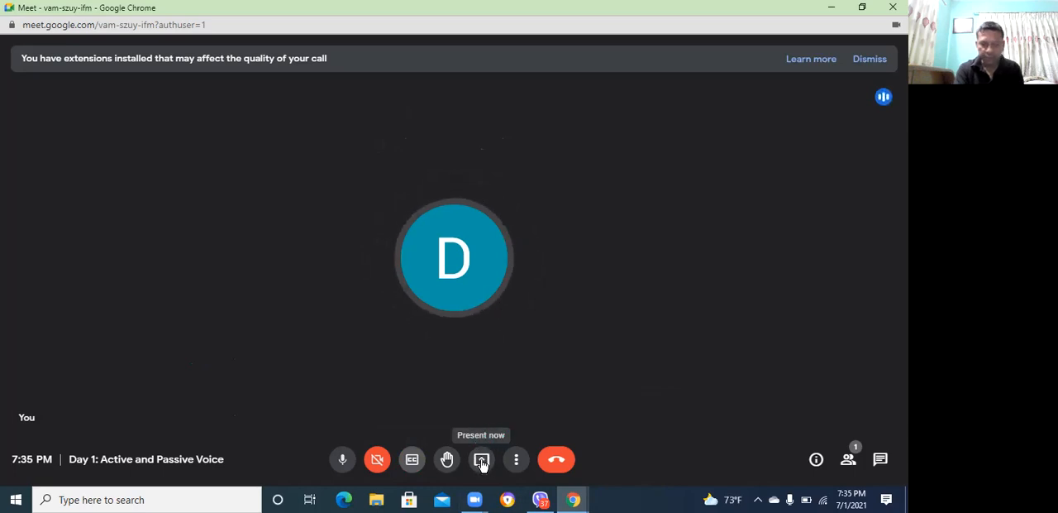
Present the entire screen to everyone in the meeting
left_click(482, 463)
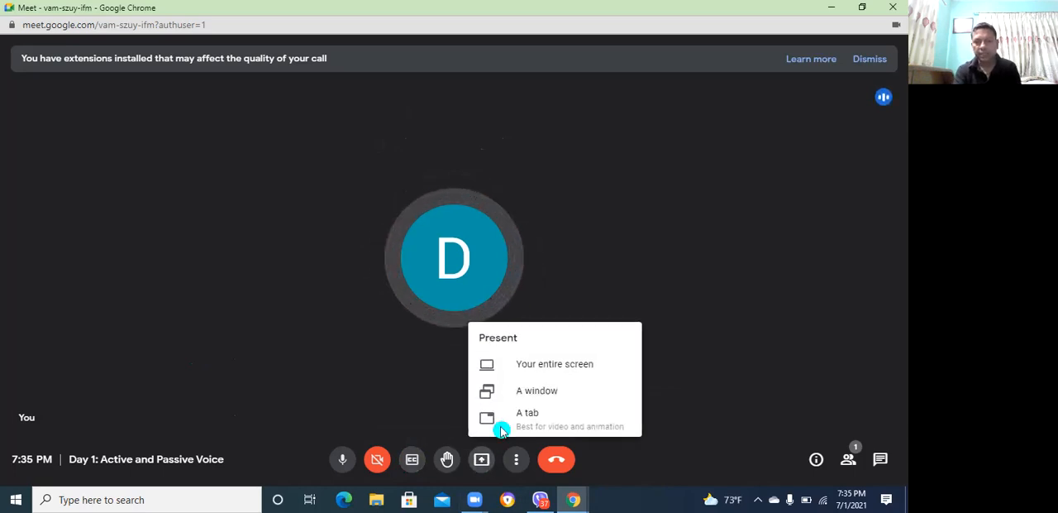
left_click(555, 368)
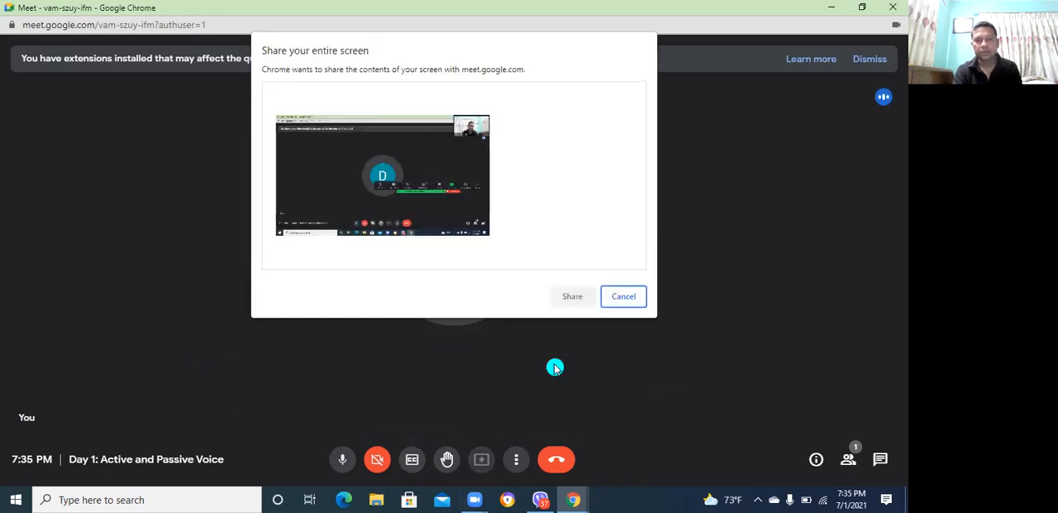
left_click(310, 158)
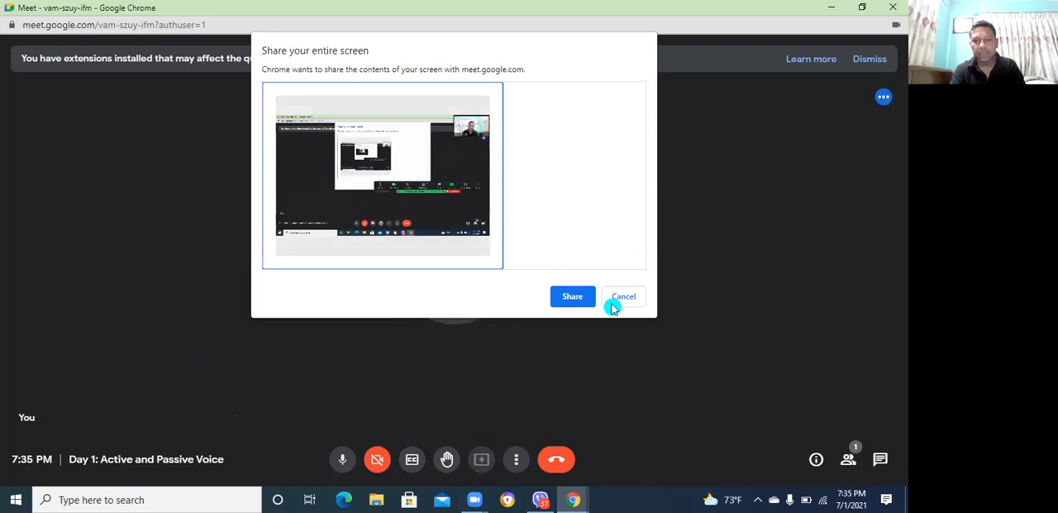
left_click(580, 299)
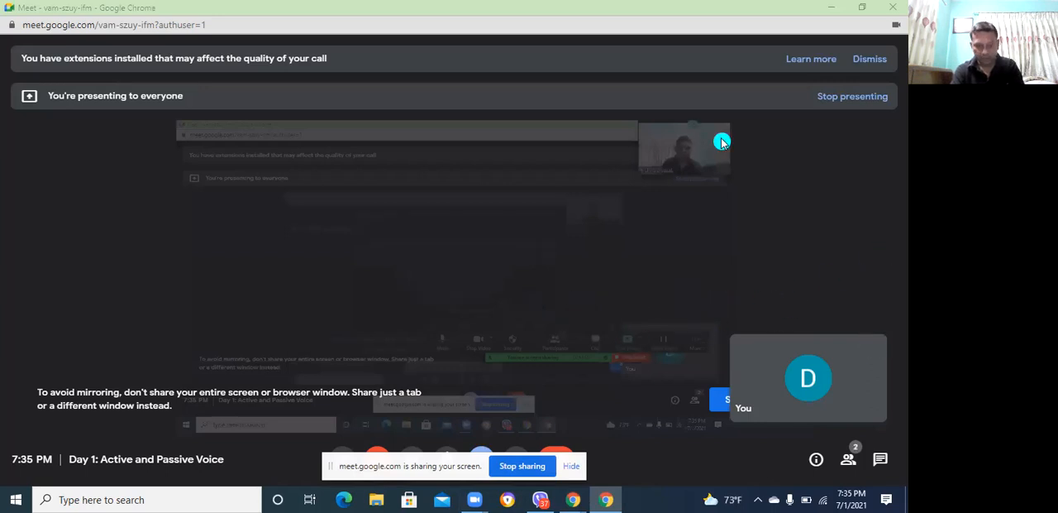
Minimize the meeting, open the Active and Passive Voice PDF from the desktop in a maximized window, and show its first page down to The Active Voice
left_click(827, 13)
left_click(828, 12)
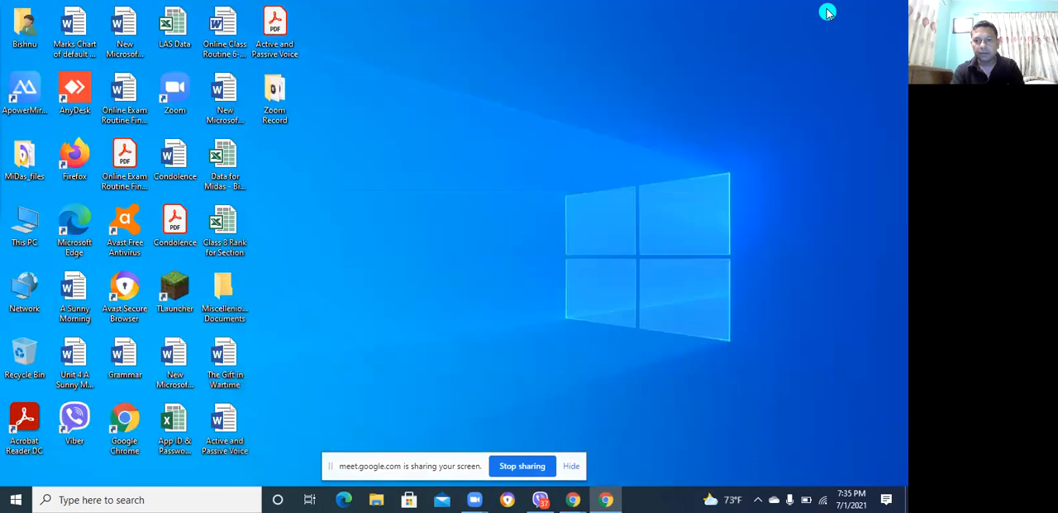
double_click(284, 35)
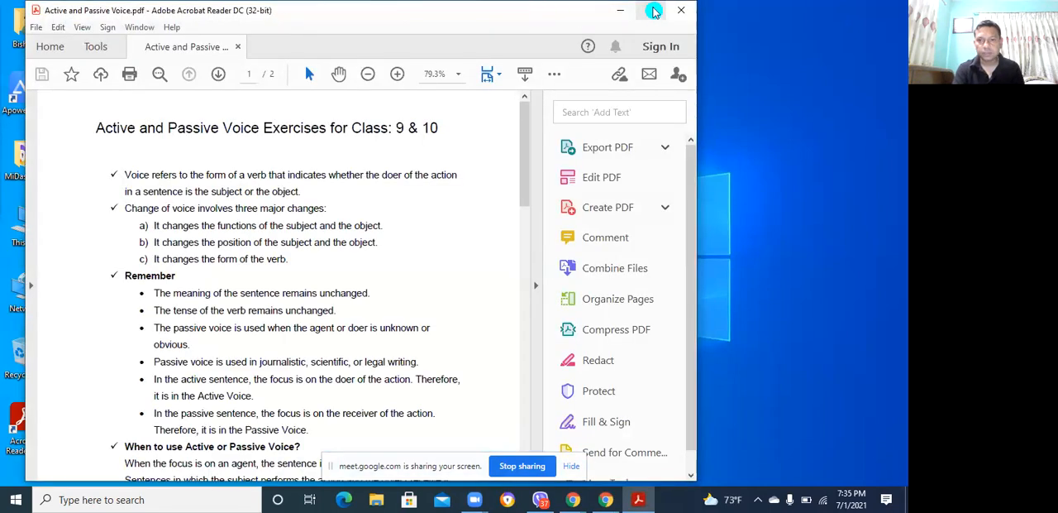
left_click(654, 11)
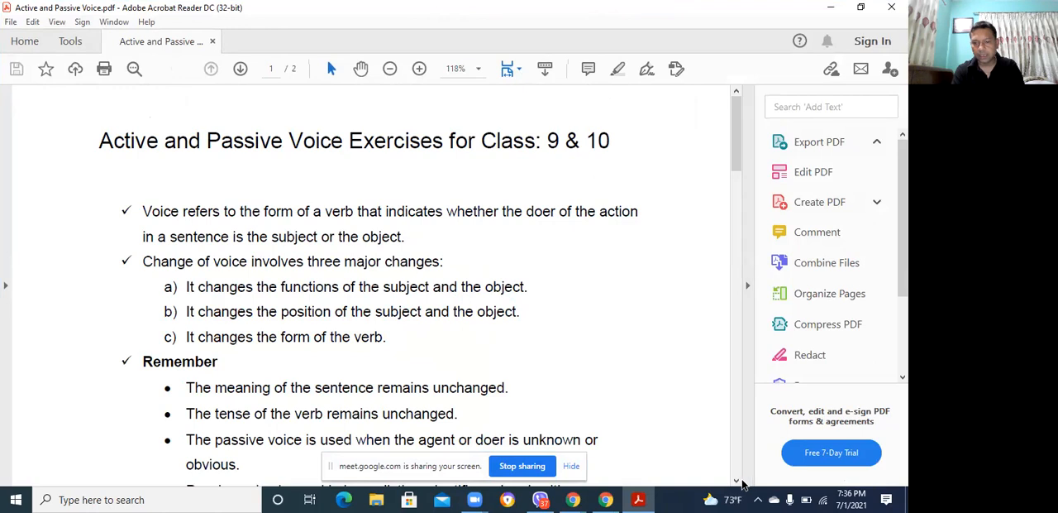
left_click(736, 485)
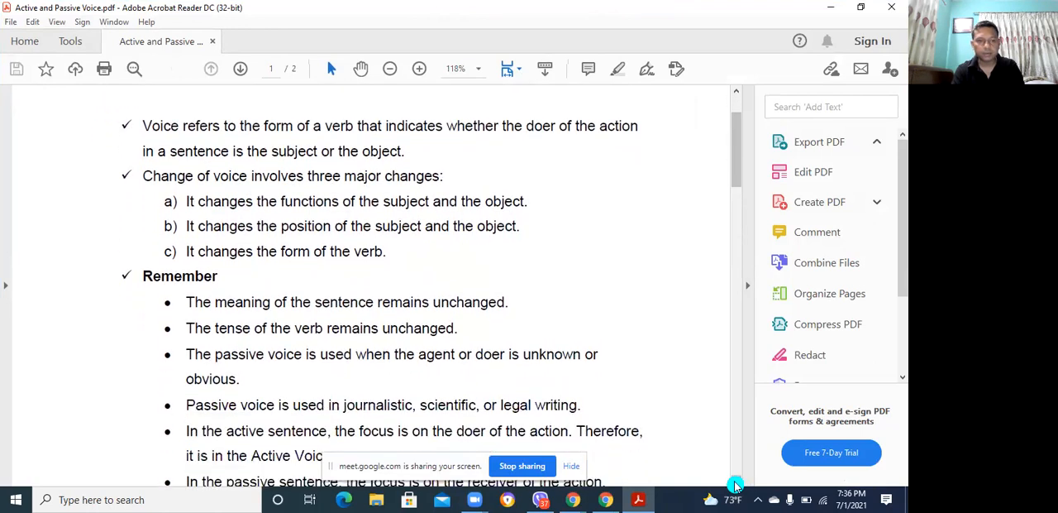
left_click(736, 485)
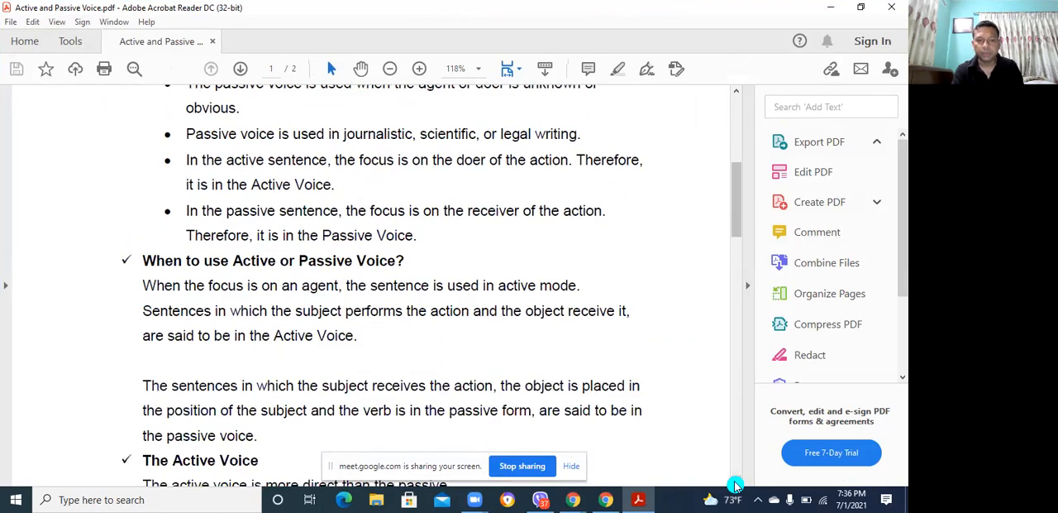
left_click(736, 485)
left_click(736, 486)
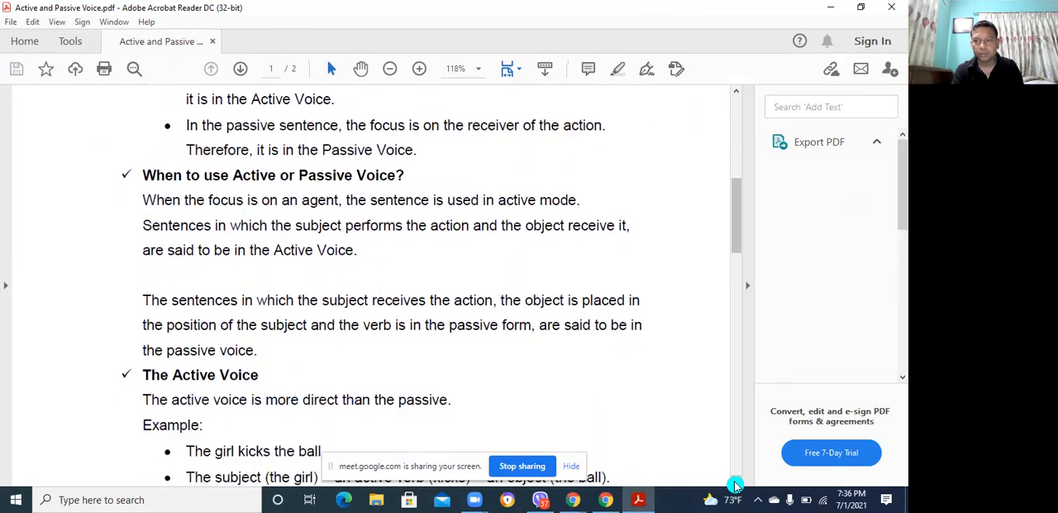
left_click(736, 486)
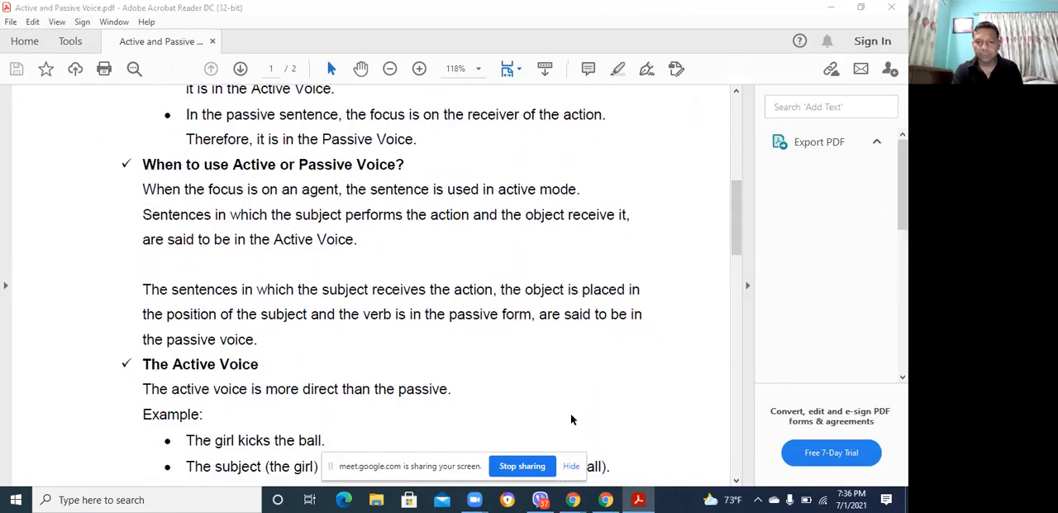
Stop sharing the screen, close the PDF and return to the Google Meet window
left_click(514, 472)
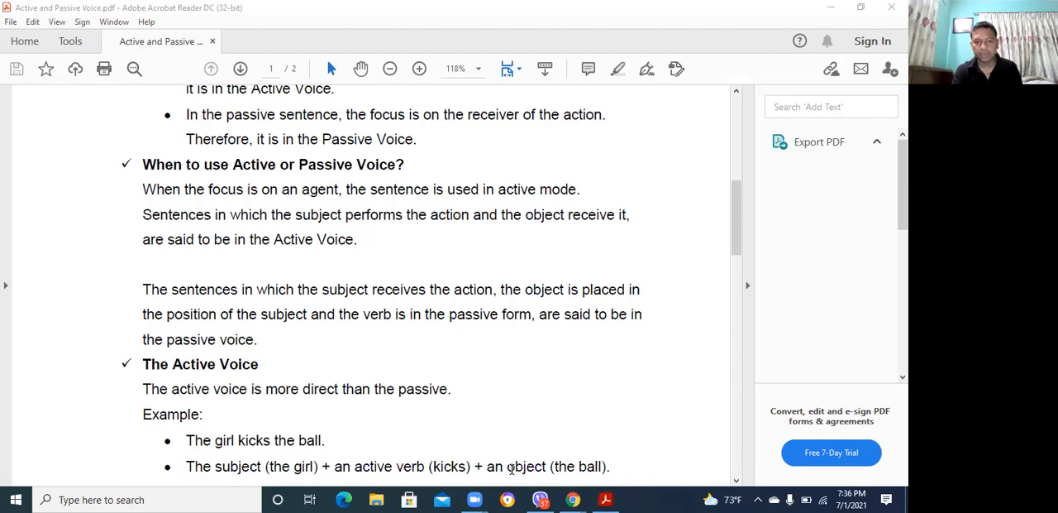
left_click(887, 11)
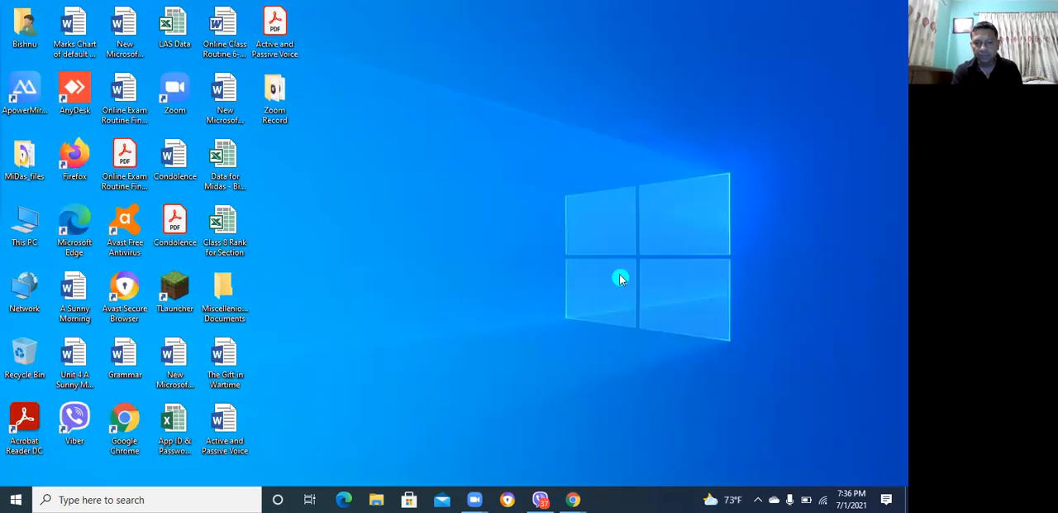
mouse_move(575, 499)
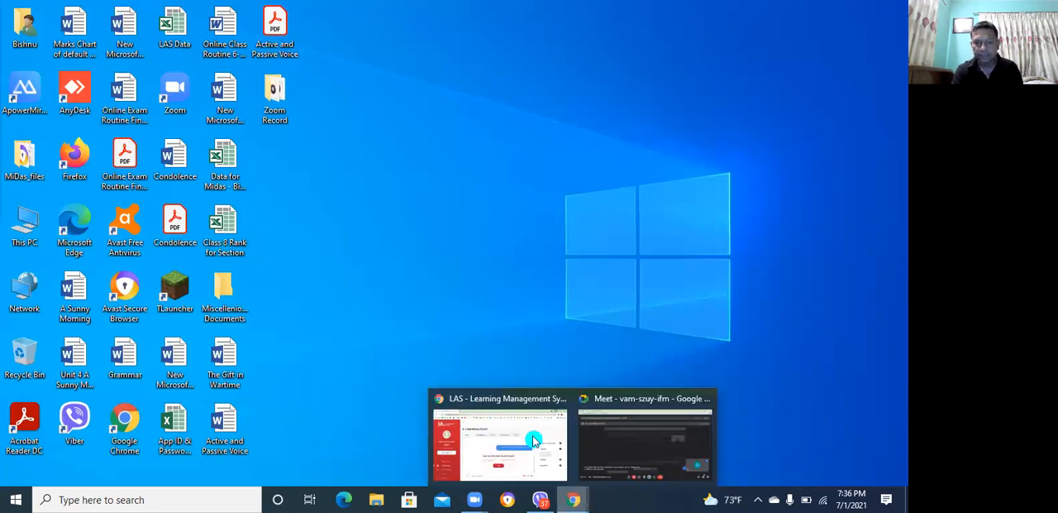
left_click(534, 438)
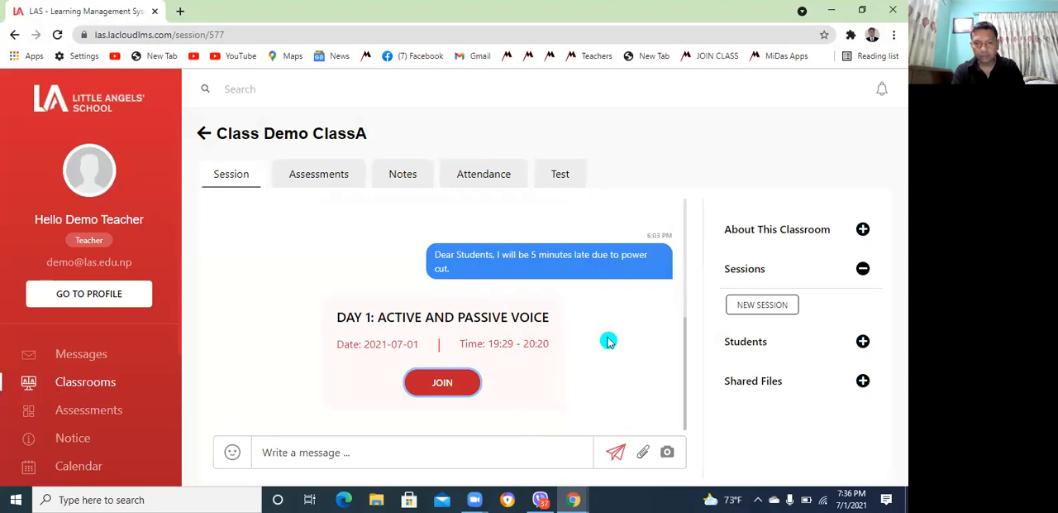
left_click(575, 501)
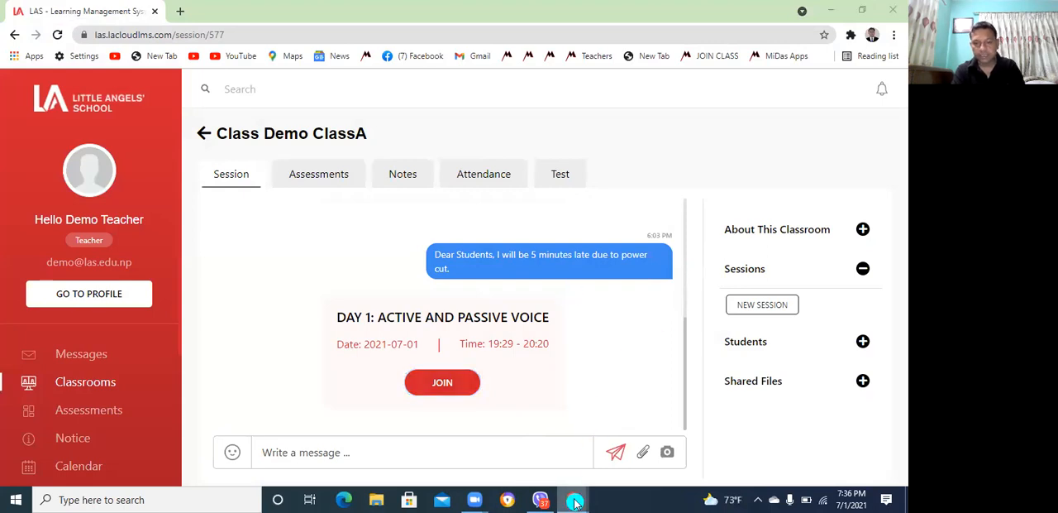
left_click(633, 434)
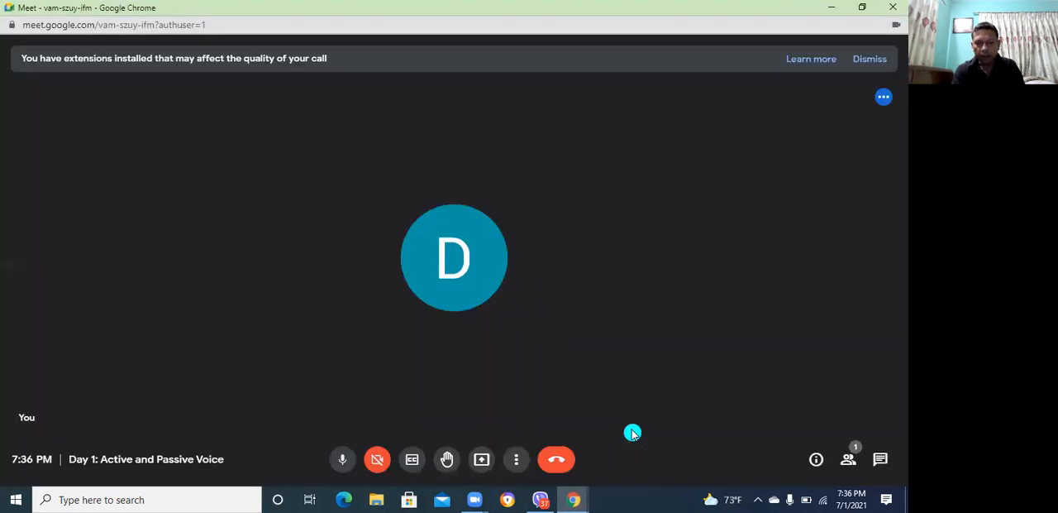
Set the maximum number of tiles in the meeting layout to 49, keeping the Auto layout, and close the layout settings
left_click(517, 463)
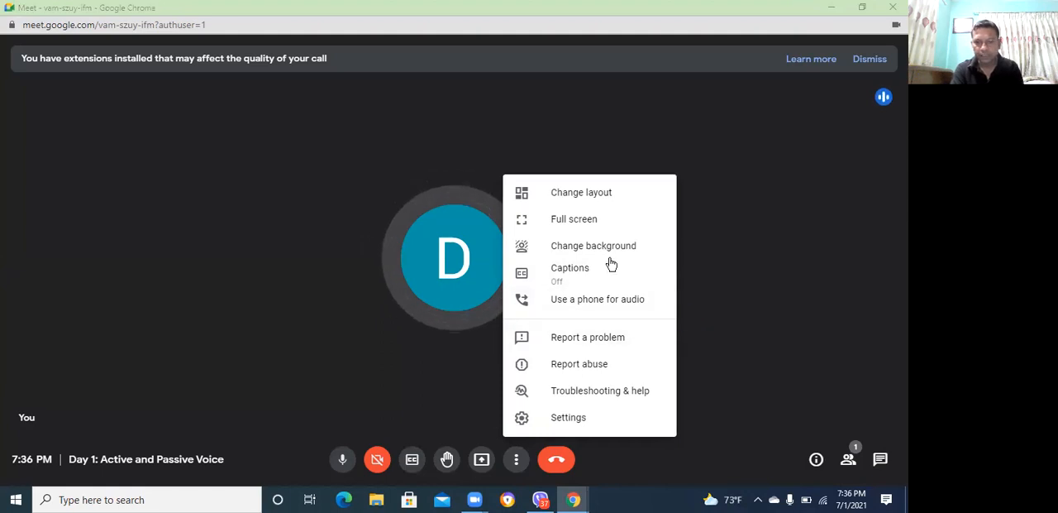
left_click(576, 195)
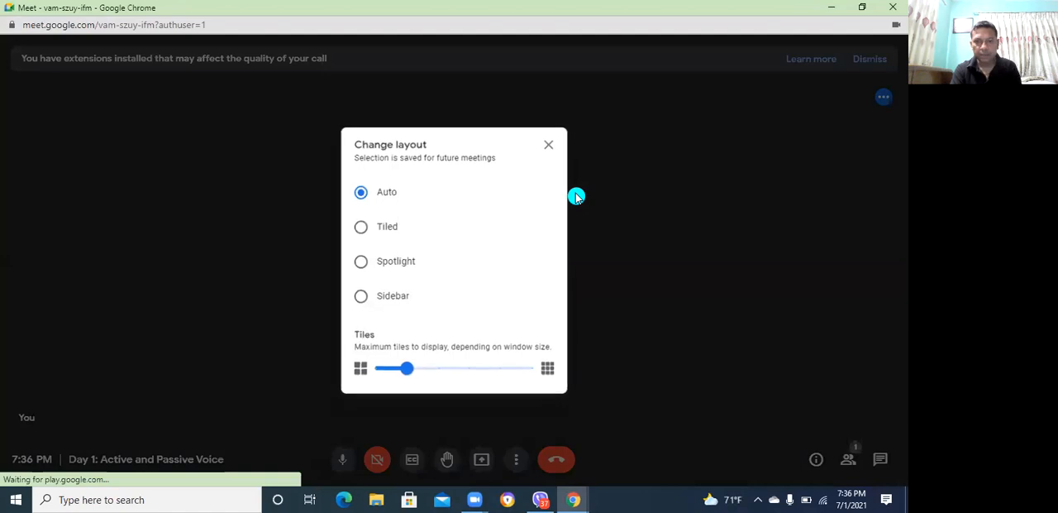
left_click(406, 369)
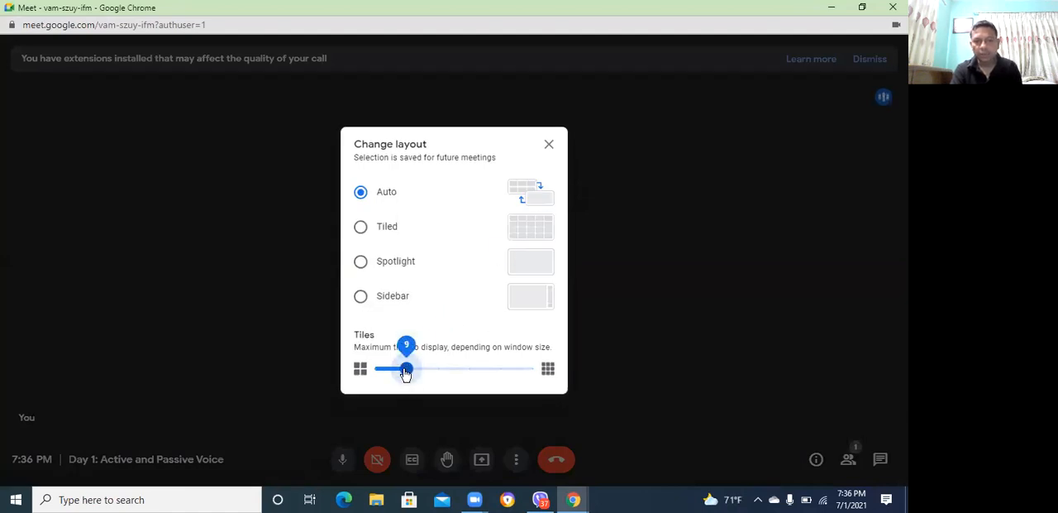
left_click_drag(406, 372, 545, 379)
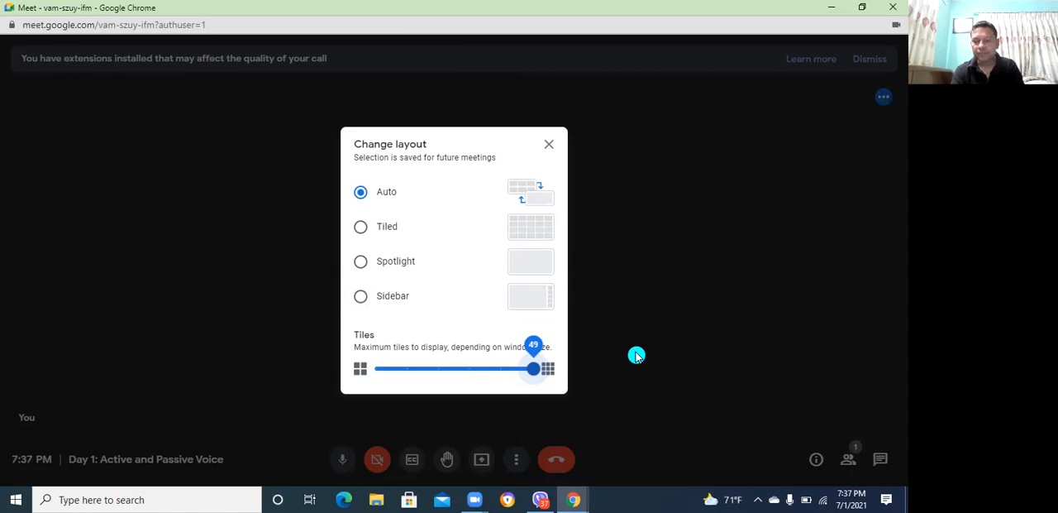
left_click(482, 370)
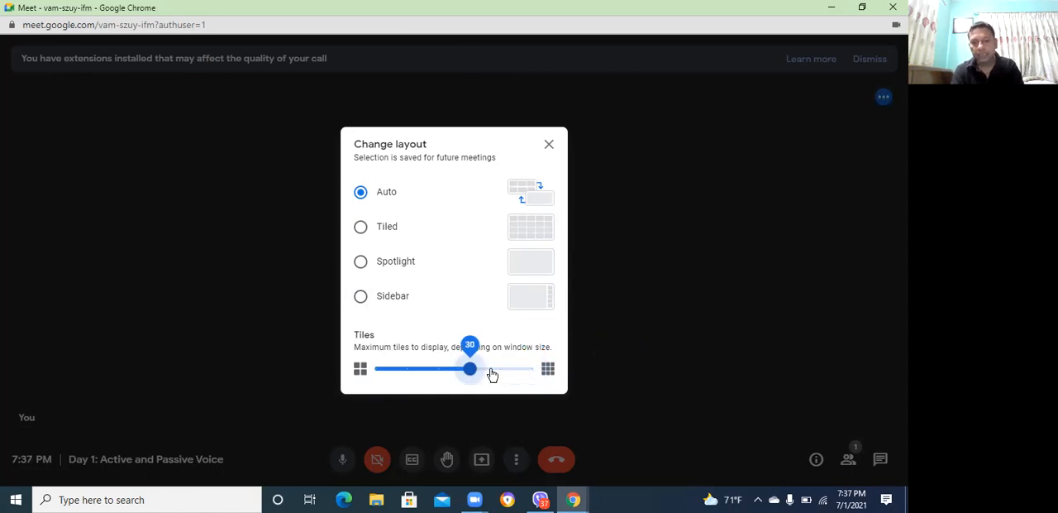
left_click(503, 372)
left_click(536, 371)
left_click(535, 370)
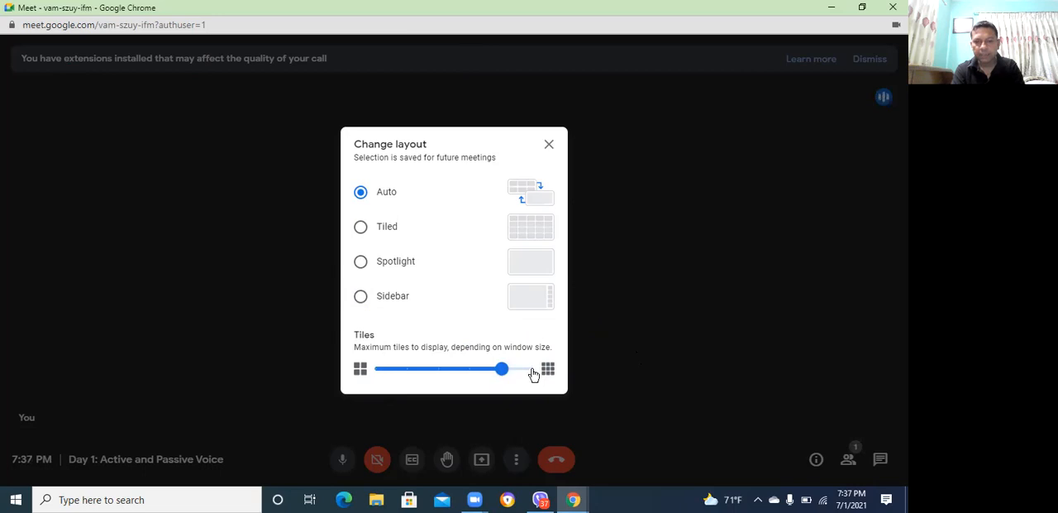
left_click(534, 373)
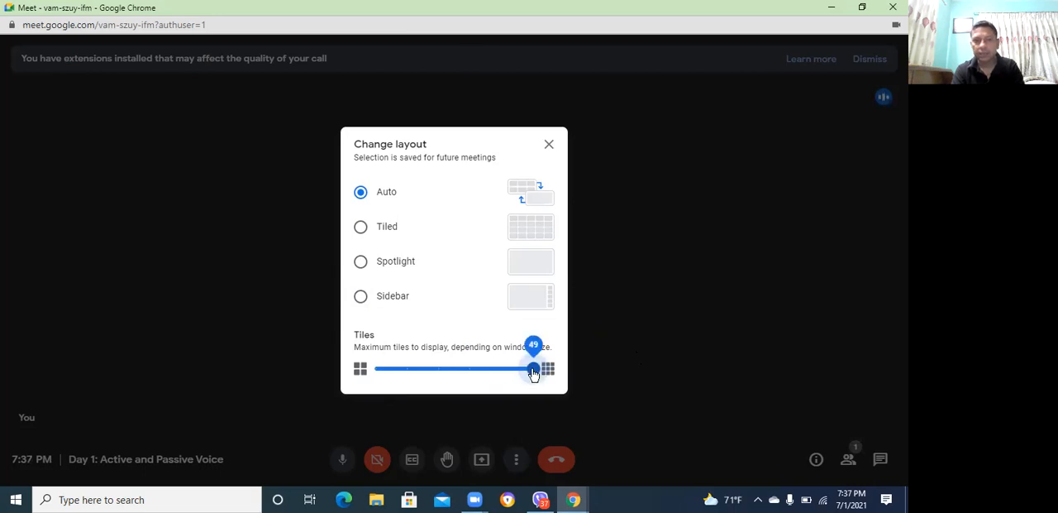
left_click(550, 147)
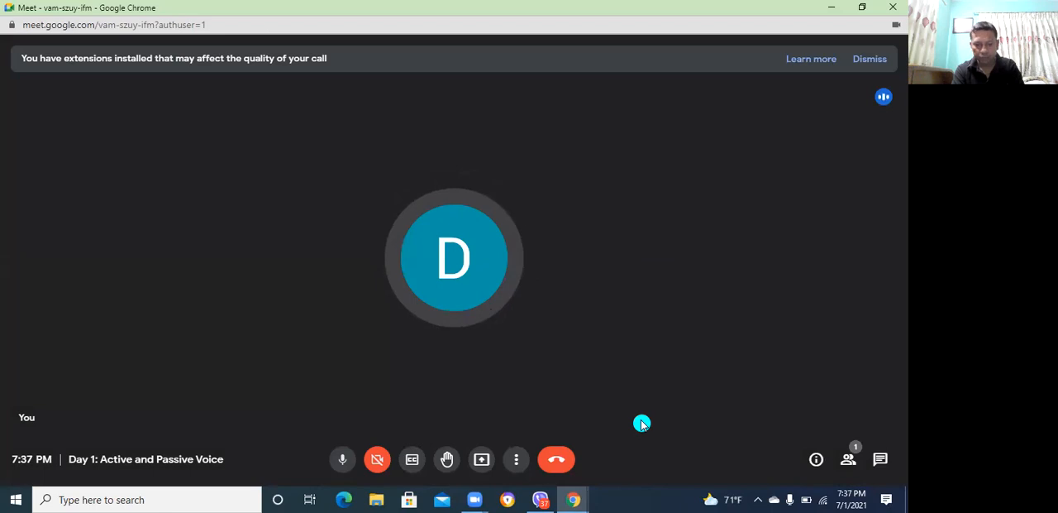
Leave the Day 1: Active and Passive Voice call and close its meeting window
left_click(556, 460)
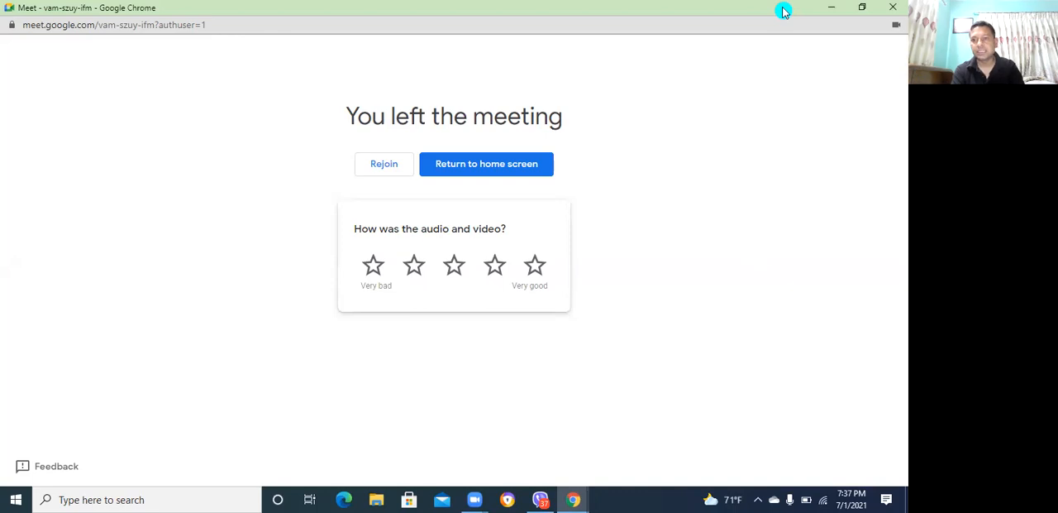
left_click(894, 7)
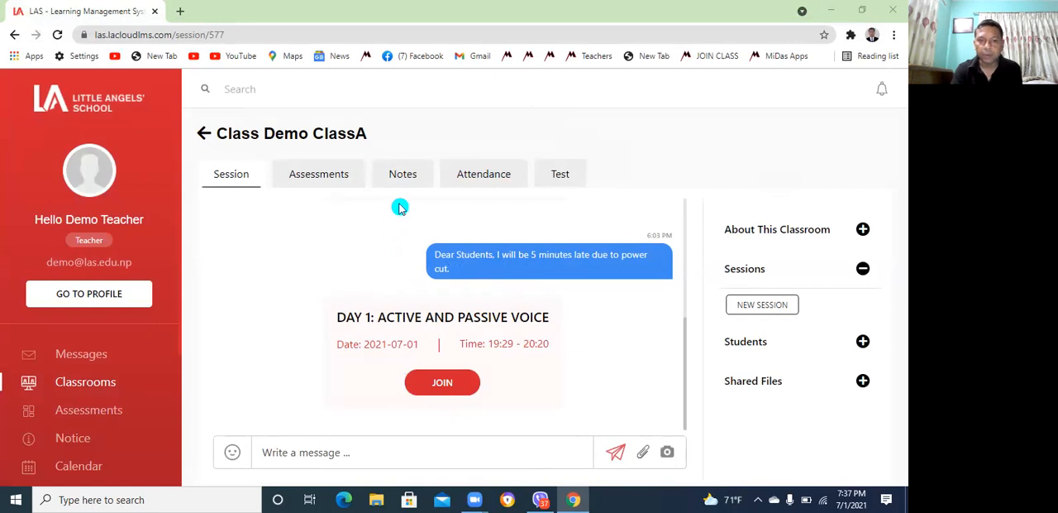
Open the list of assessments for Demo ClassA
left_click(325, 182)
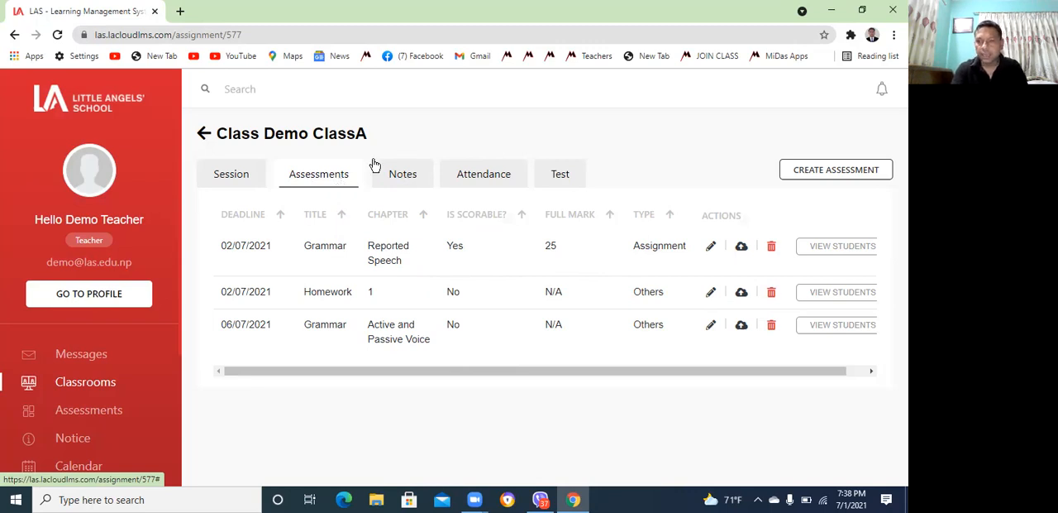
left_click(810, 174)
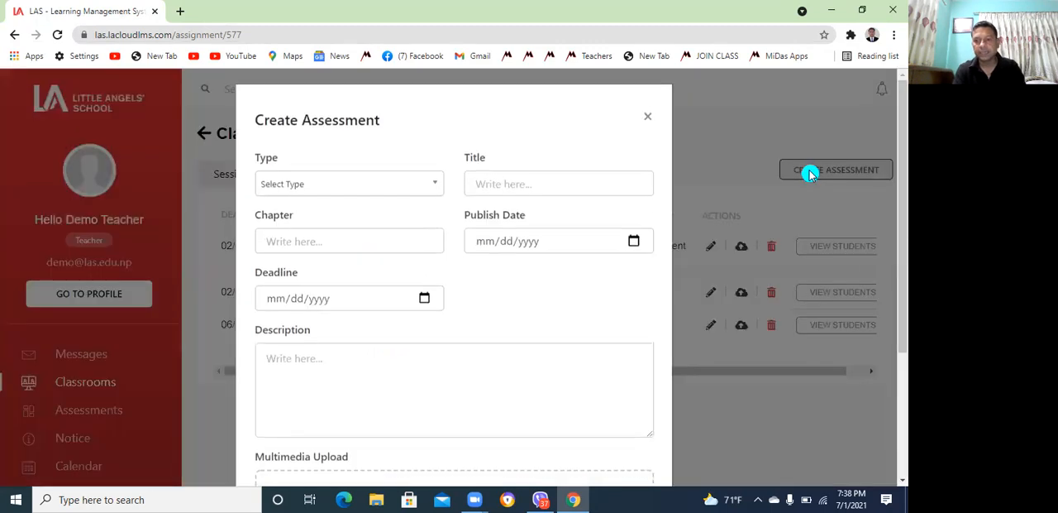
left_click(435, 190)
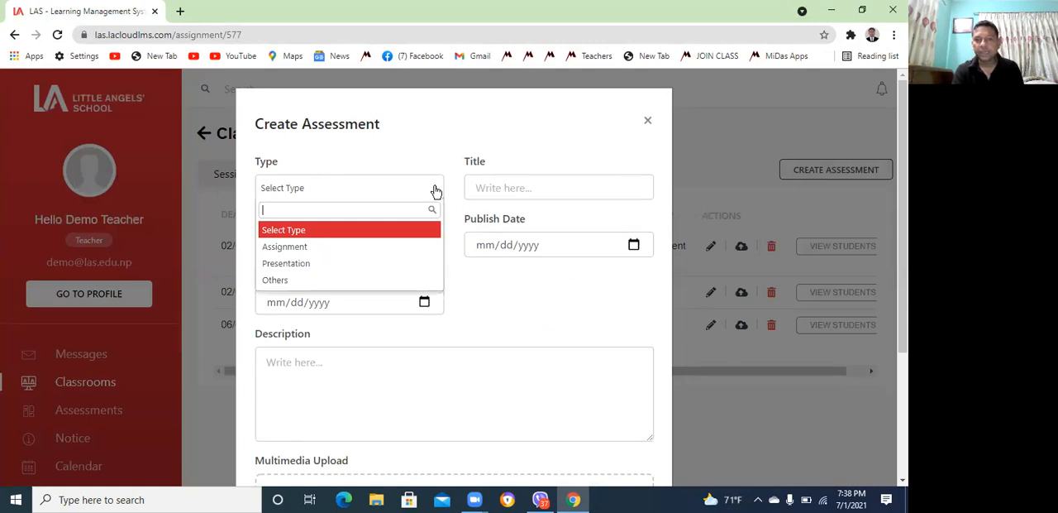
left_click(300, 250)
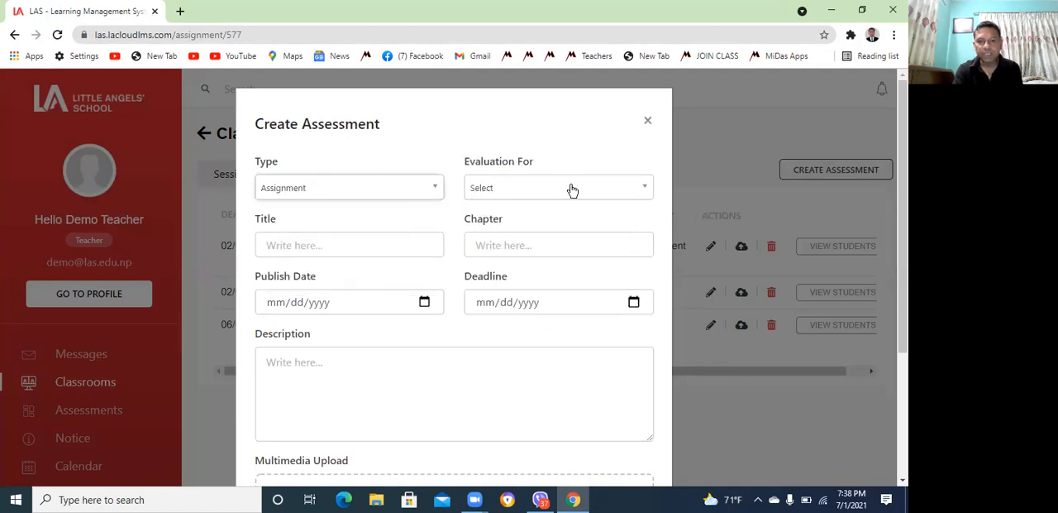
left_click(437, 192)
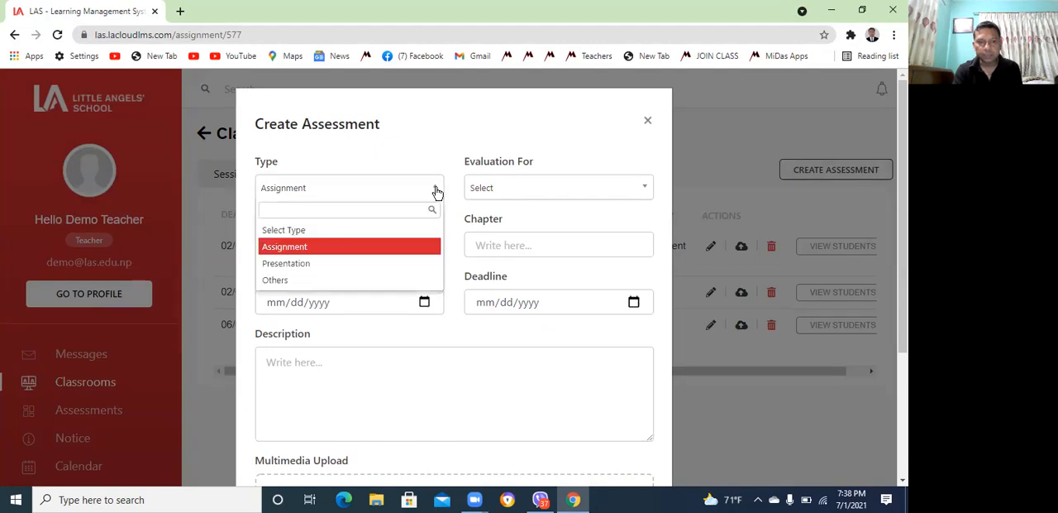
left_click(310, 247)
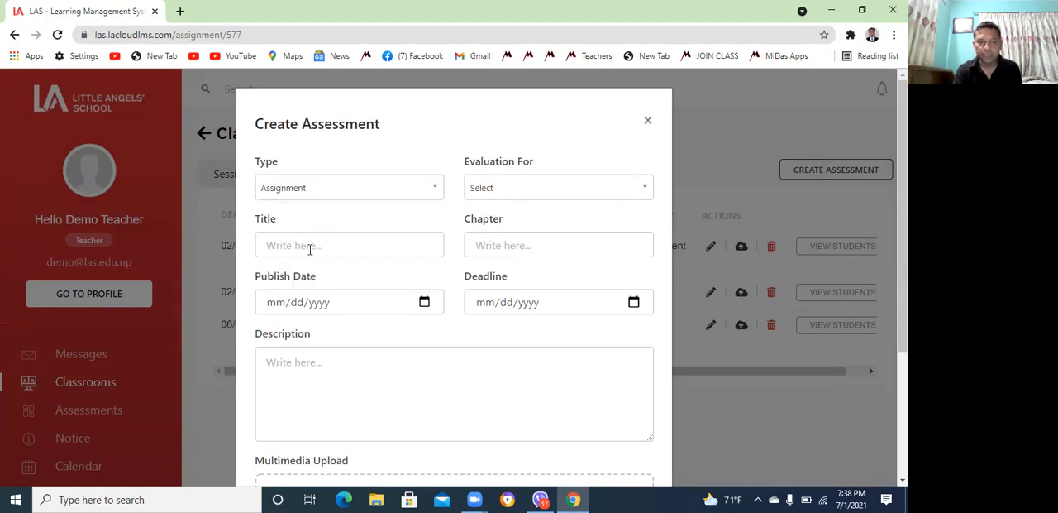
left_click(641, 190)
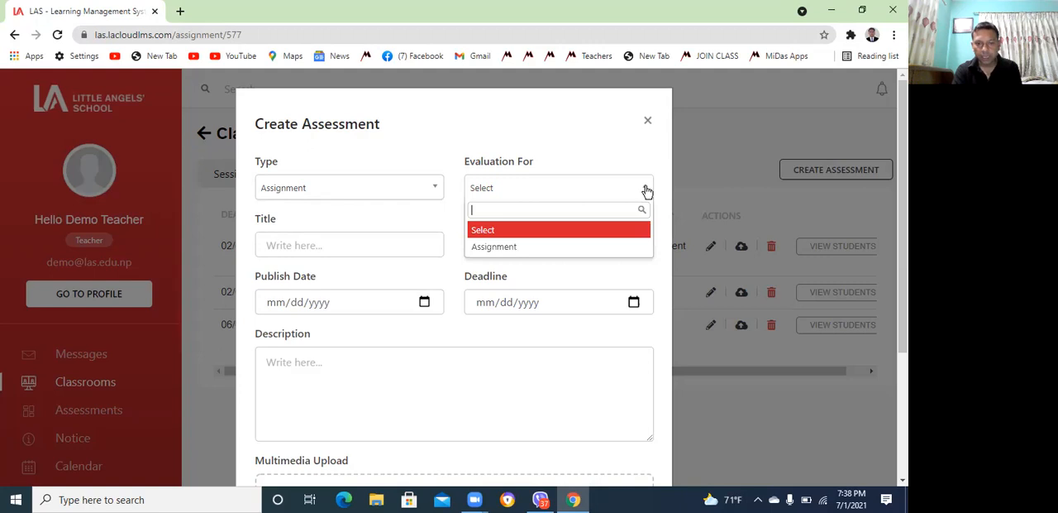
left_click(521, 247)
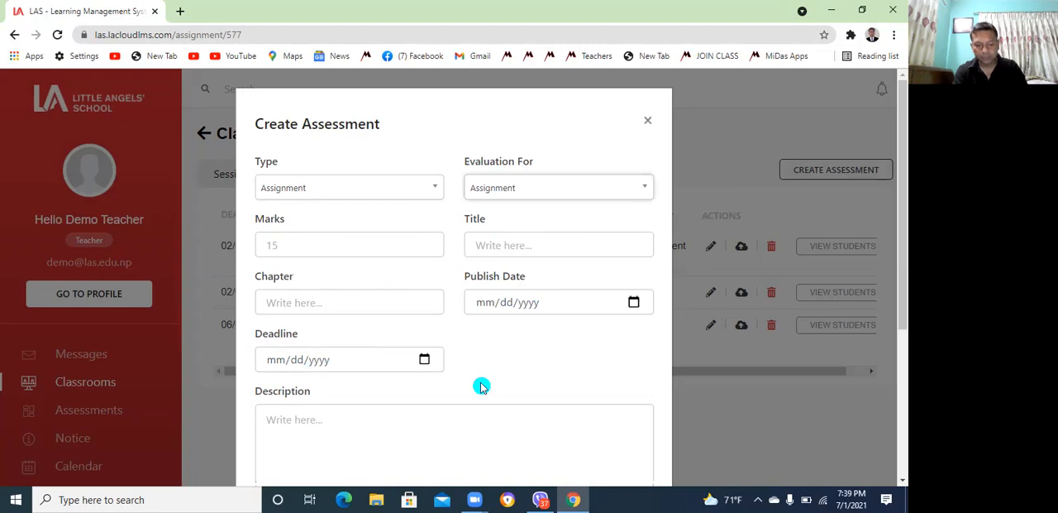
left_click(900, 481)
left_click(900, 483)
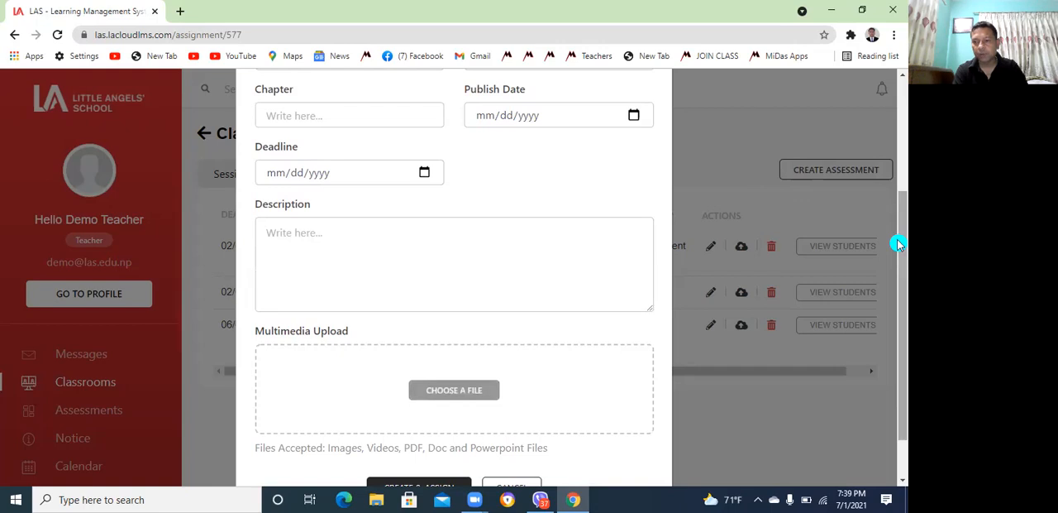
left_click_drag(899, 243, 895, 106)
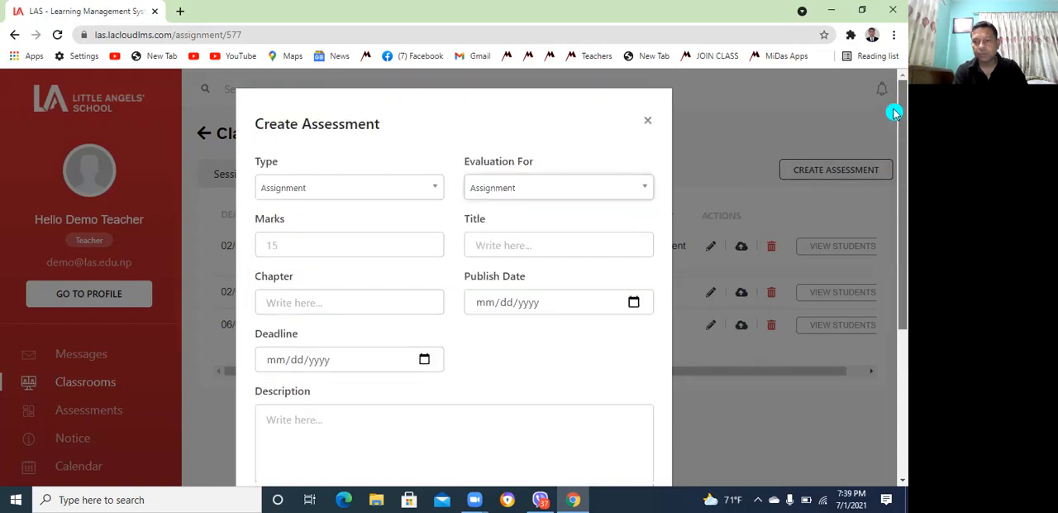
left_click(648, 122)
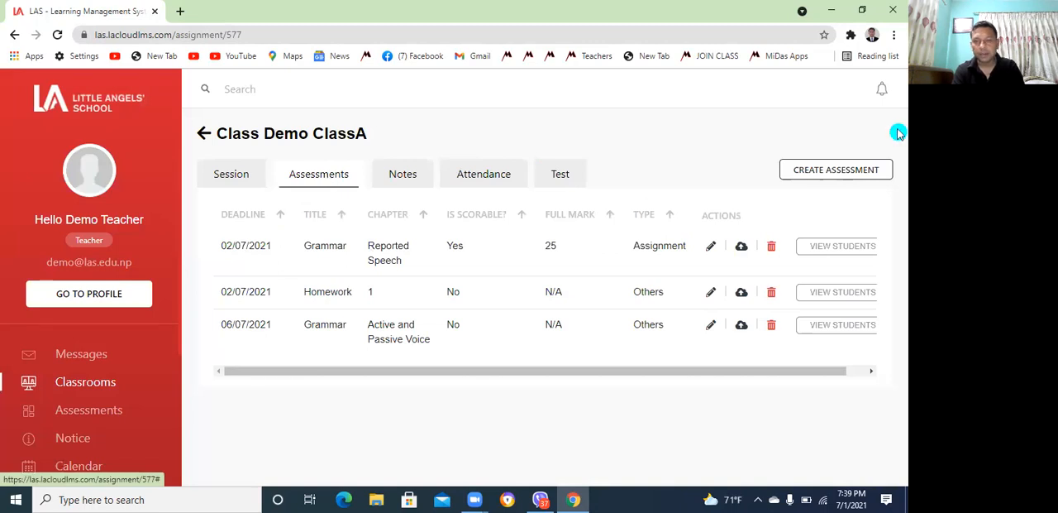
Start a new assessment for Demo ClassA and set its type to Others
left_click(850, 177)
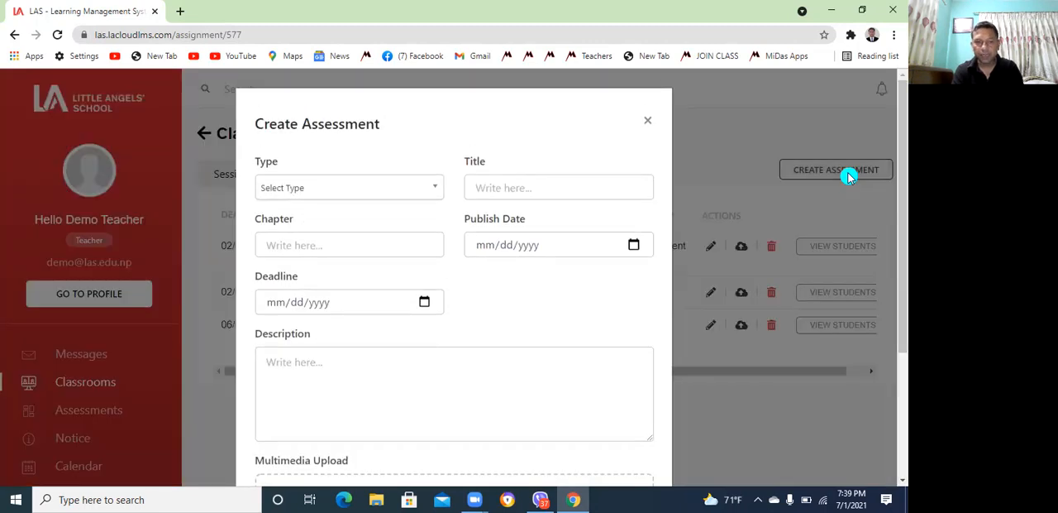
left_click(436, 189)
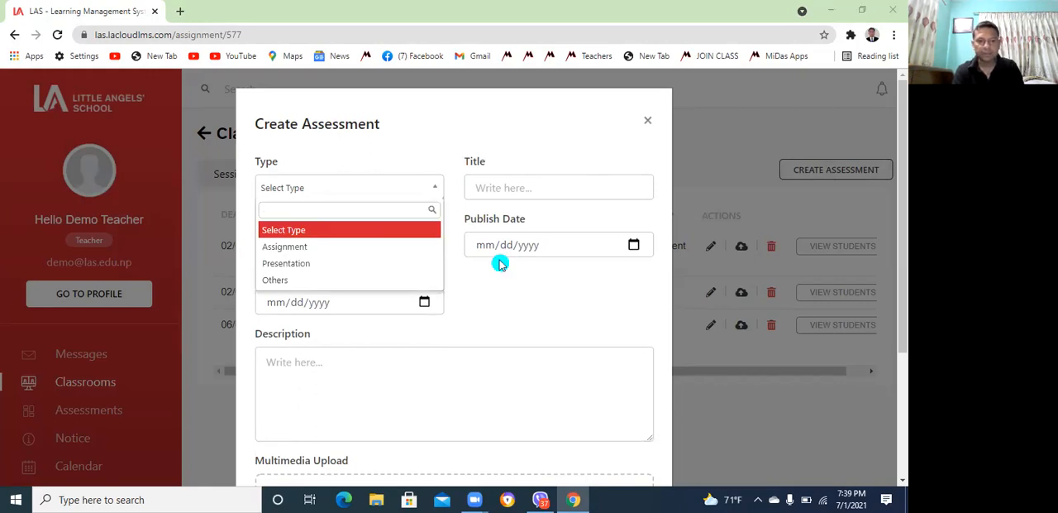
left_click(500, 263)
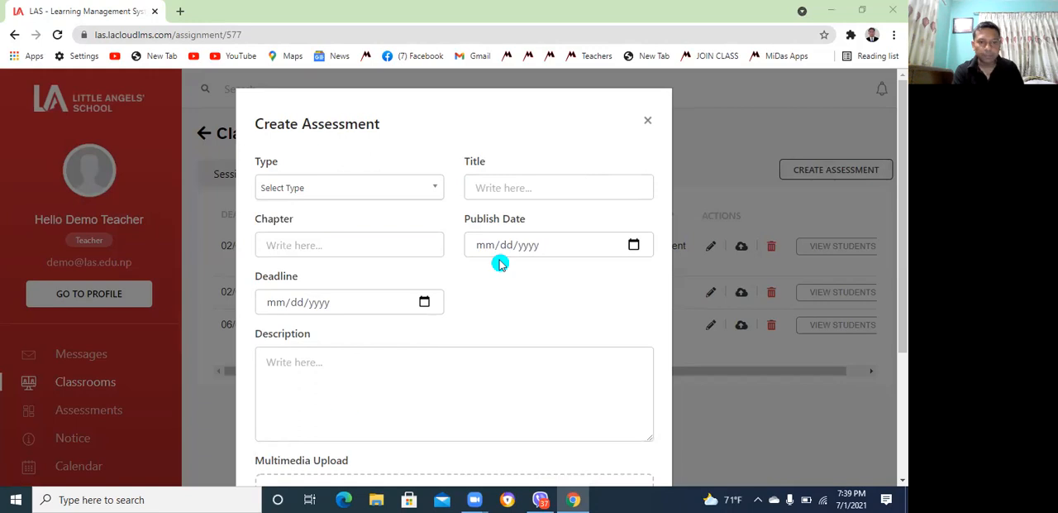
left_click(431, 192)
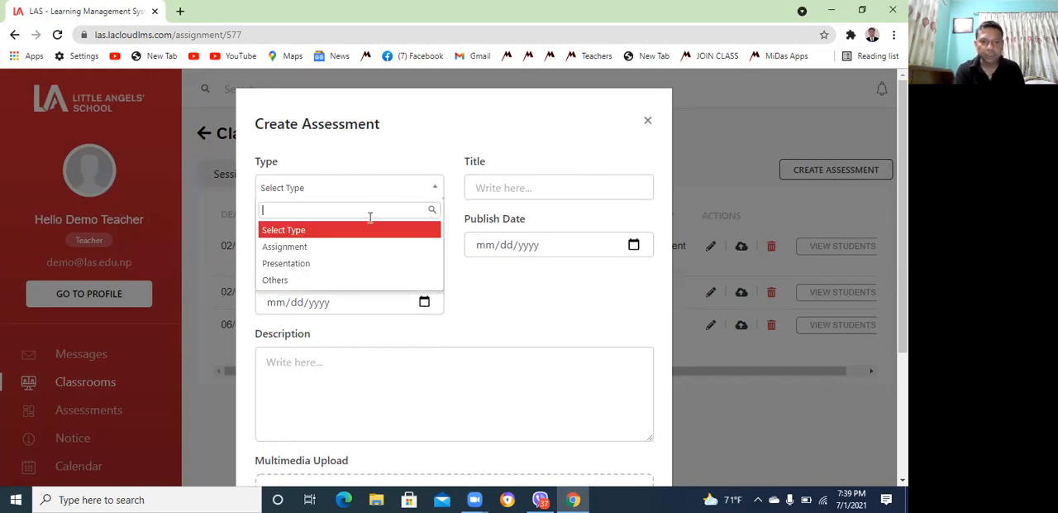
left_click(301, 282)
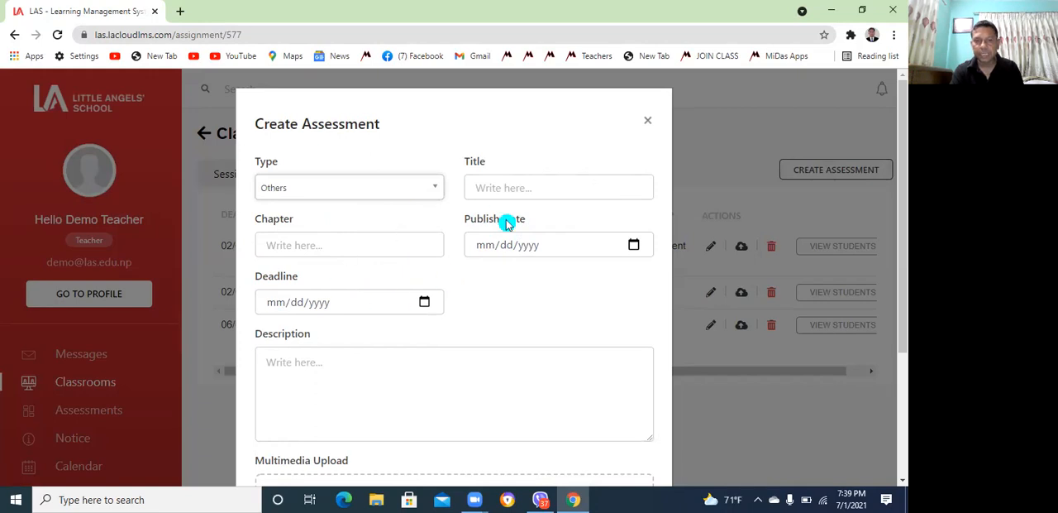
Give the assessment the title Grammar and the chapter Active and Passive Voice
left_click(521, 189)
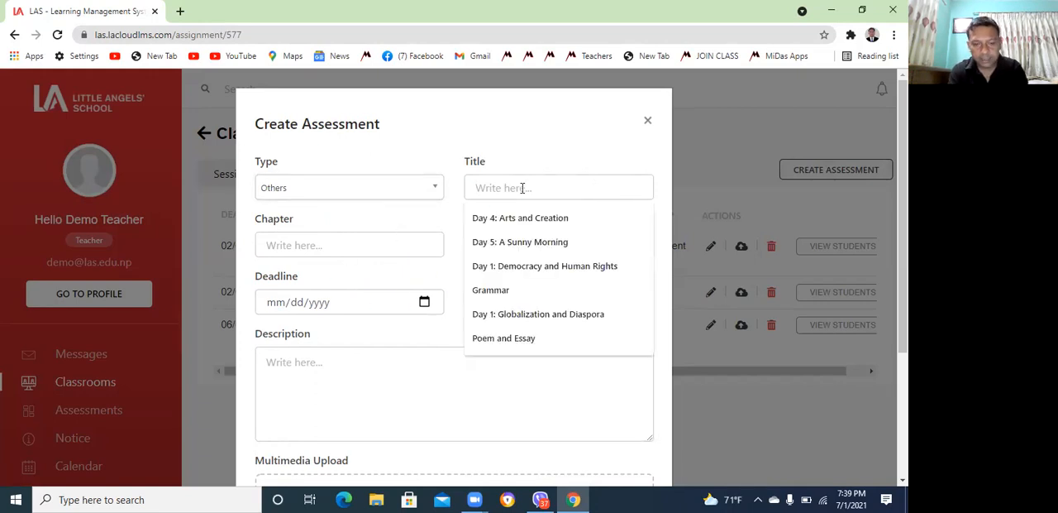
type("Grammar")
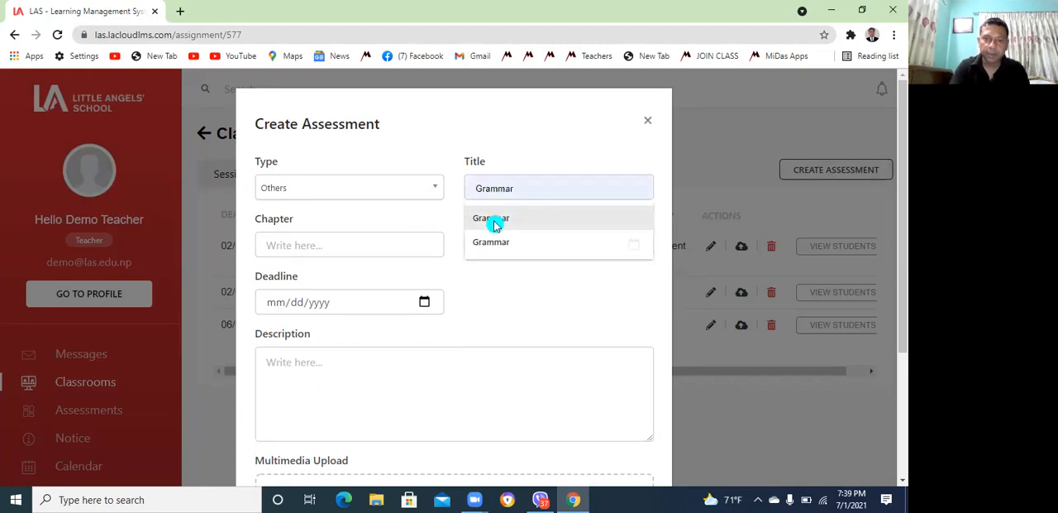
left_click(494, 219)
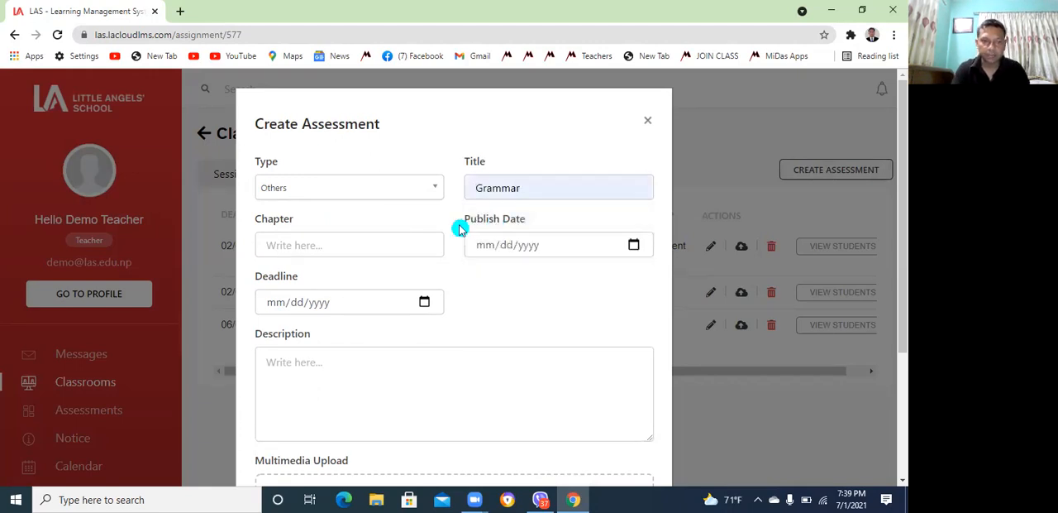
left_click(324, 241)
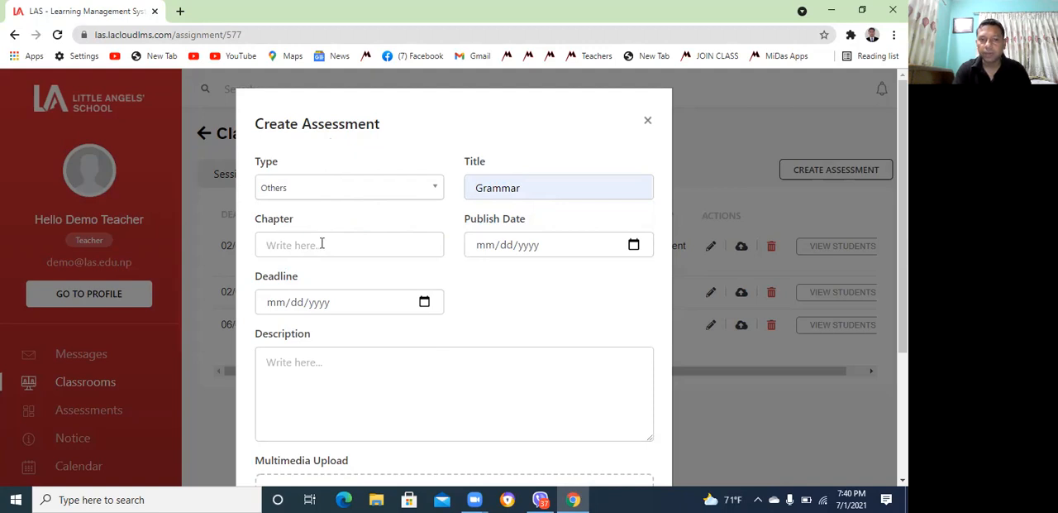
type("Activ")
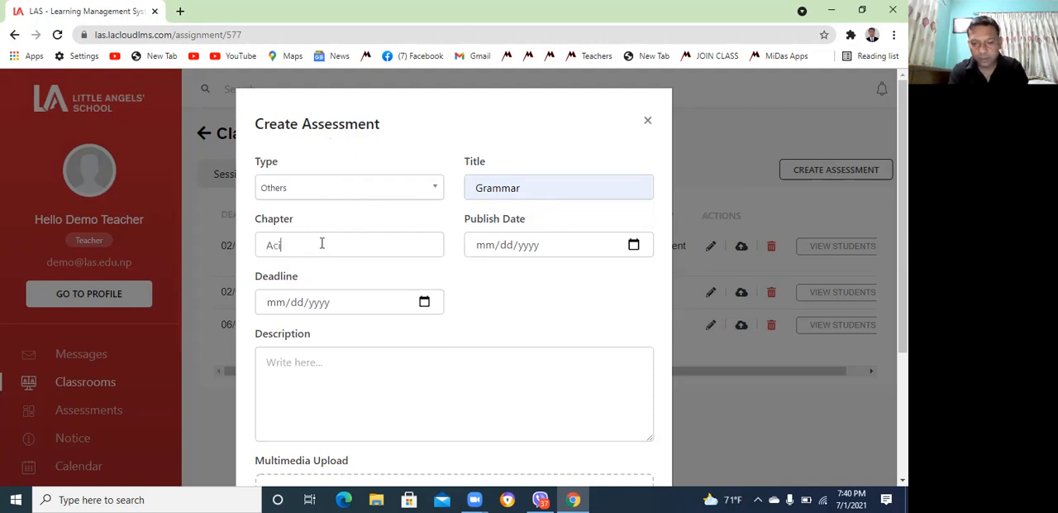
type("e and ")
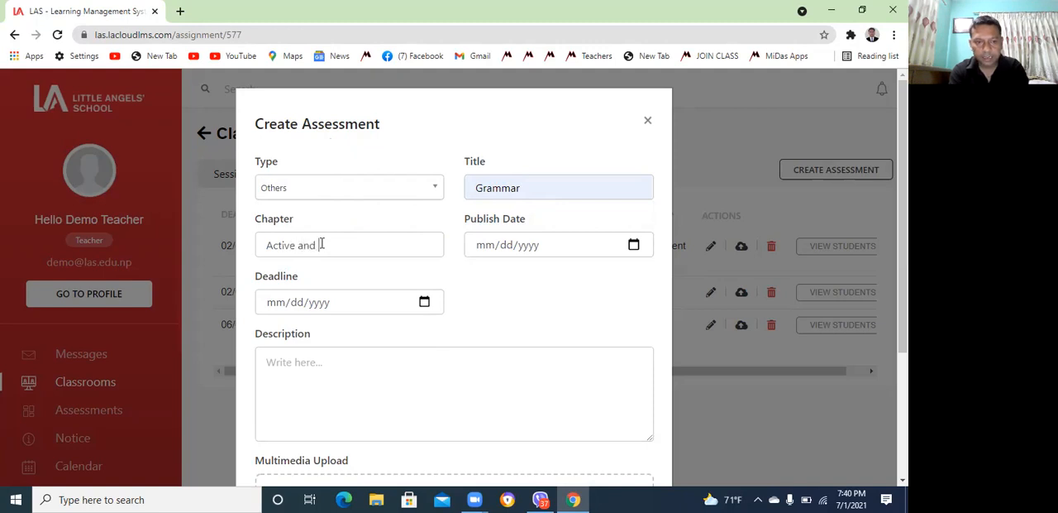
type("Passive Voice")
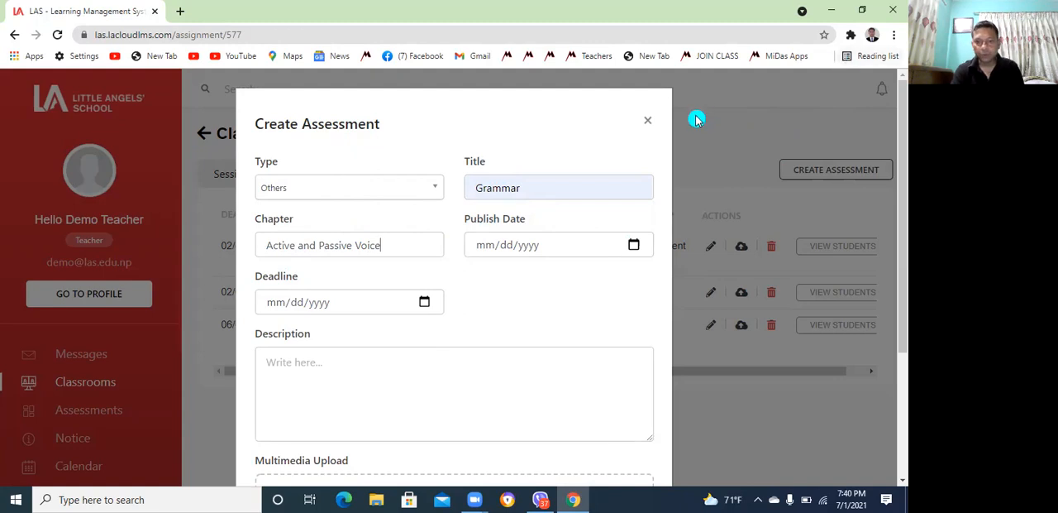
Set the assessment's publish date to 07/02/2021 and its deadline to 07/05/2021
left_click(486, 248)
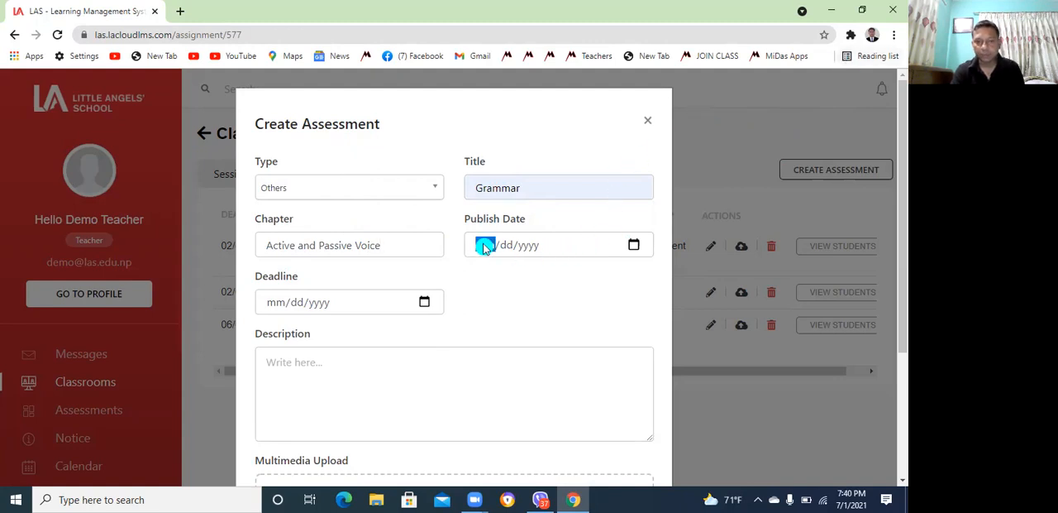
left_click(633, 247)
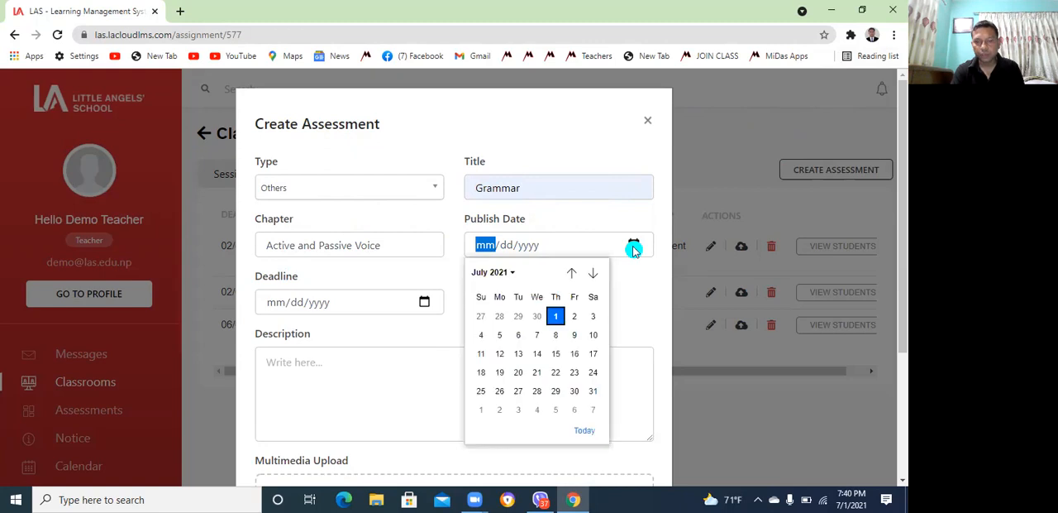
left_click(576, 318)
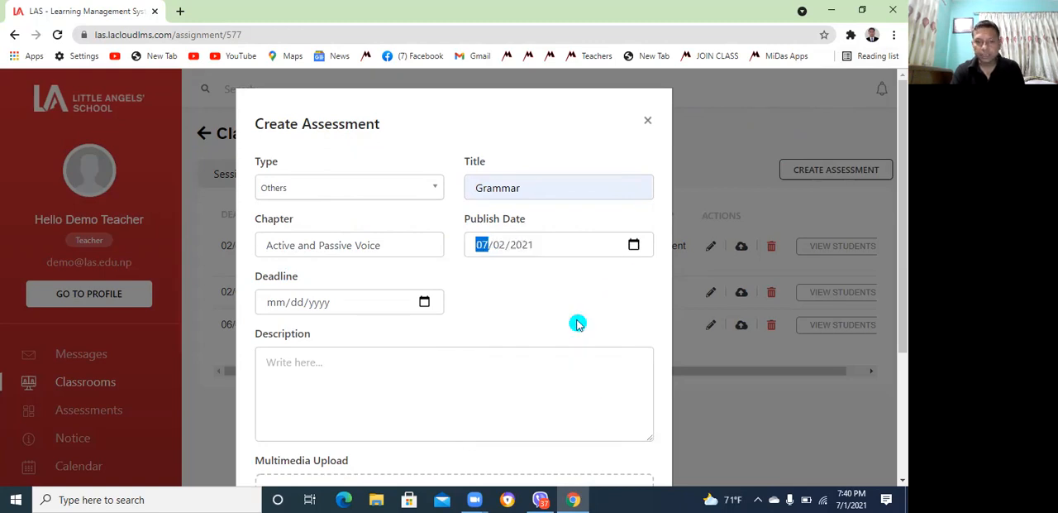
left_click(424, 302)
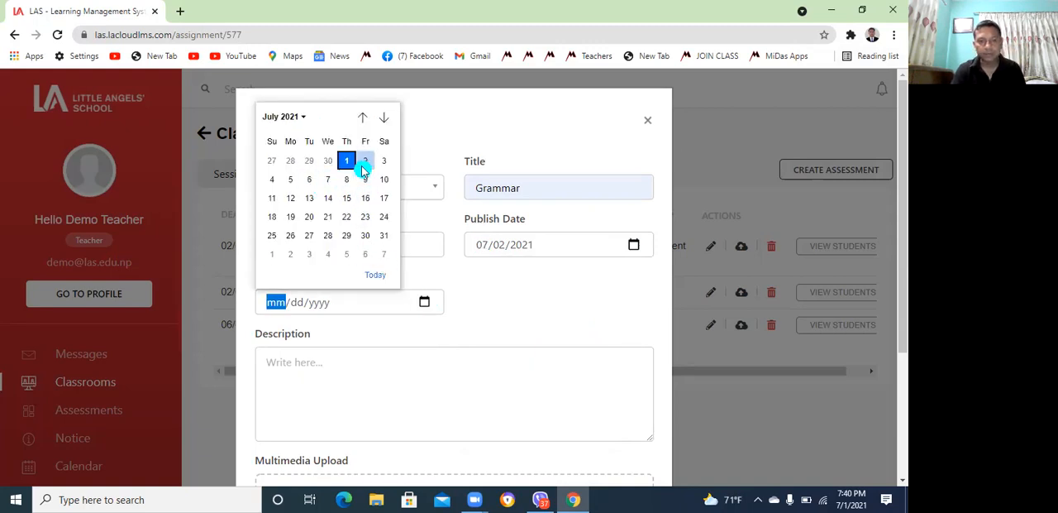
left_click(295, 186)
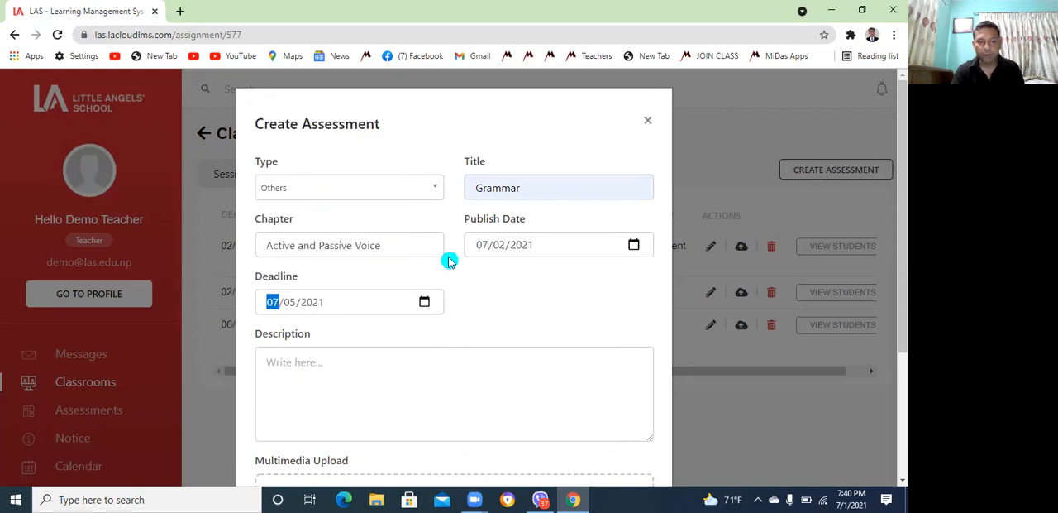
left_click(688, 406)
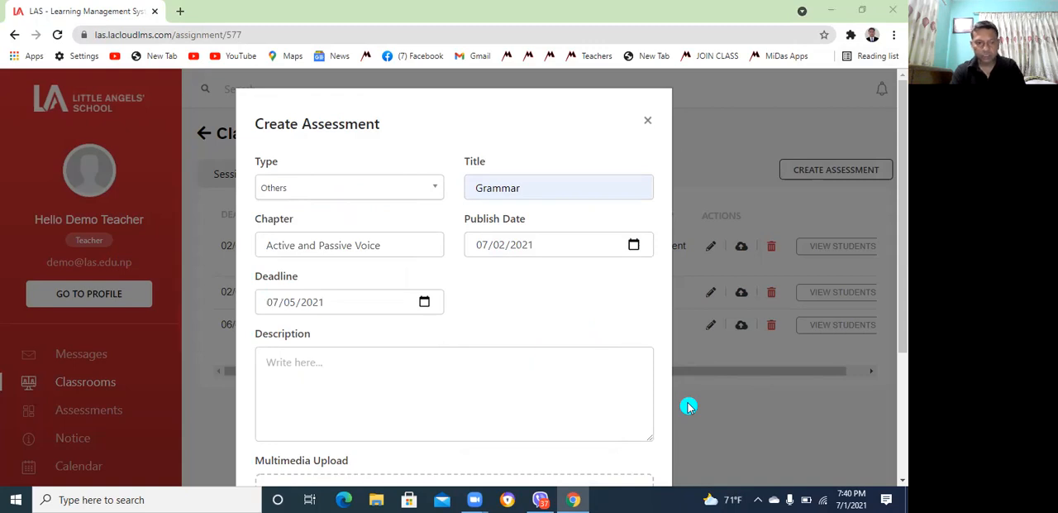
Enter the assessment description "Please do the homework and submit in PDF file."
left_click(309, 358)
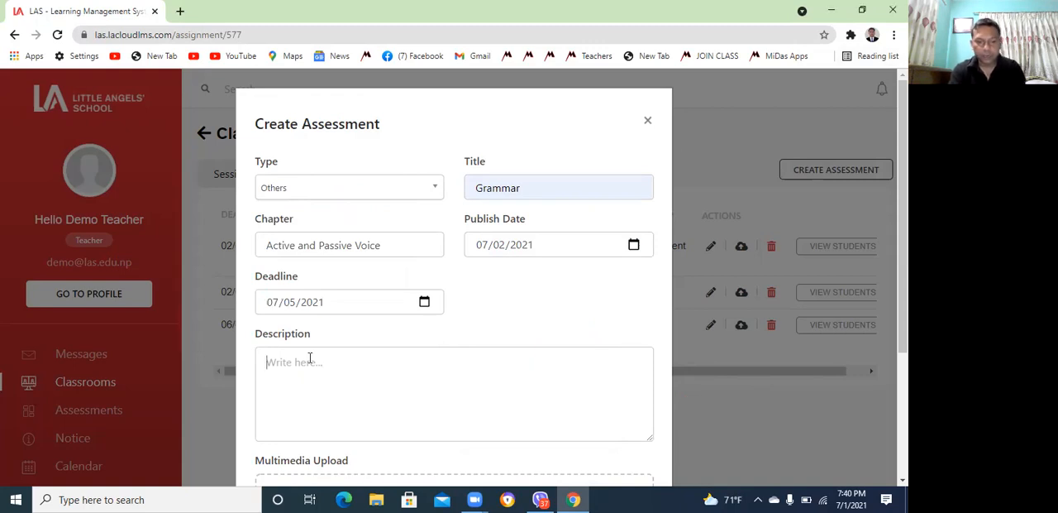
type("P")
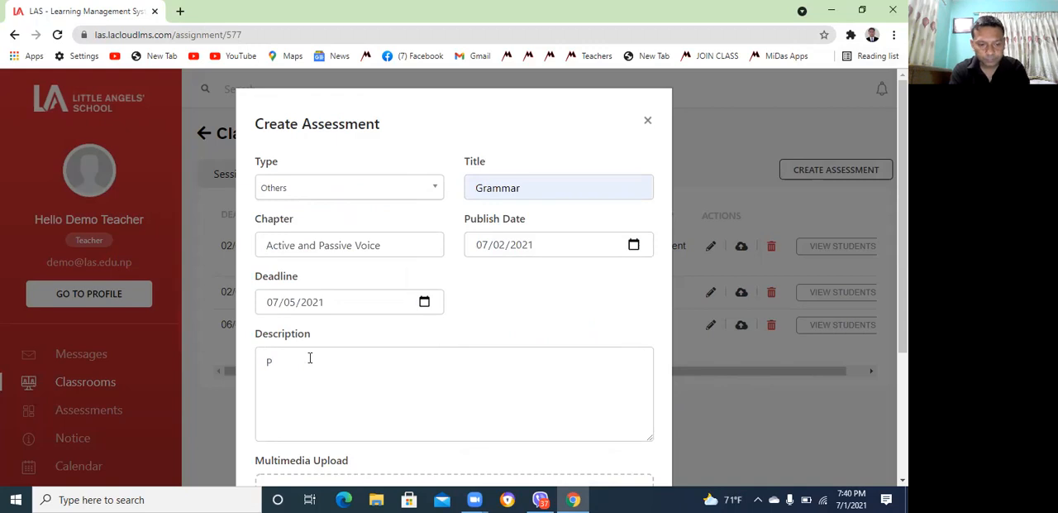
type("lease s")
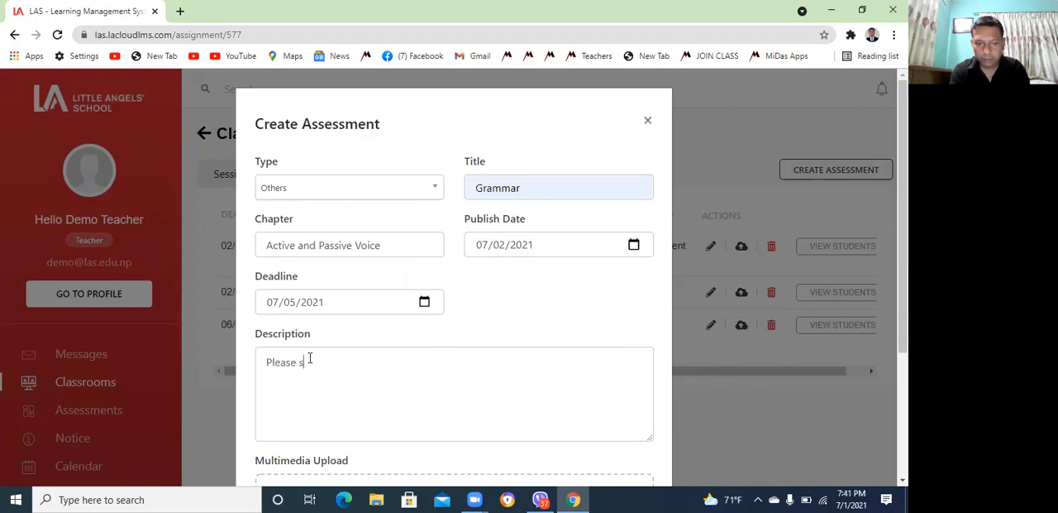
type(" de the")
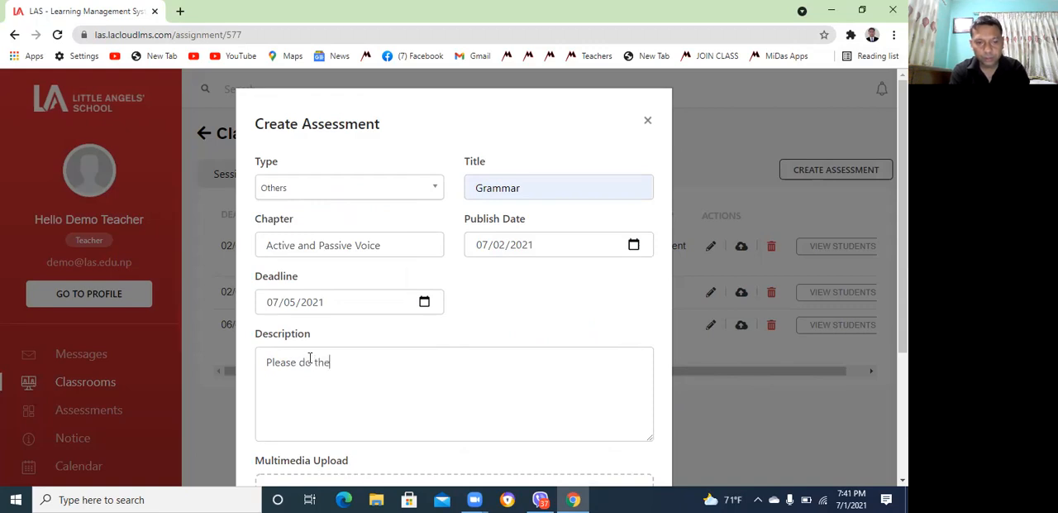
type(" homework and submit in P")
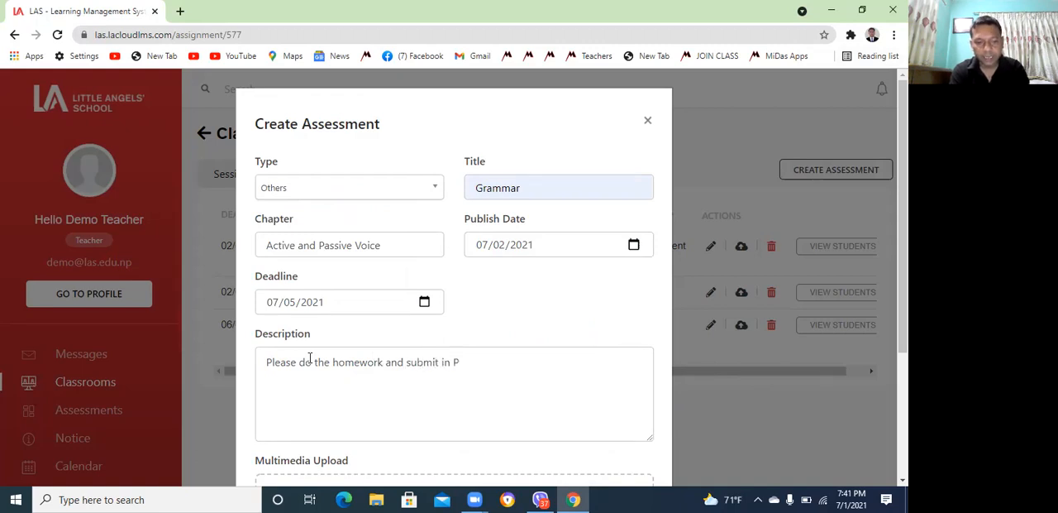
type("DF file.")
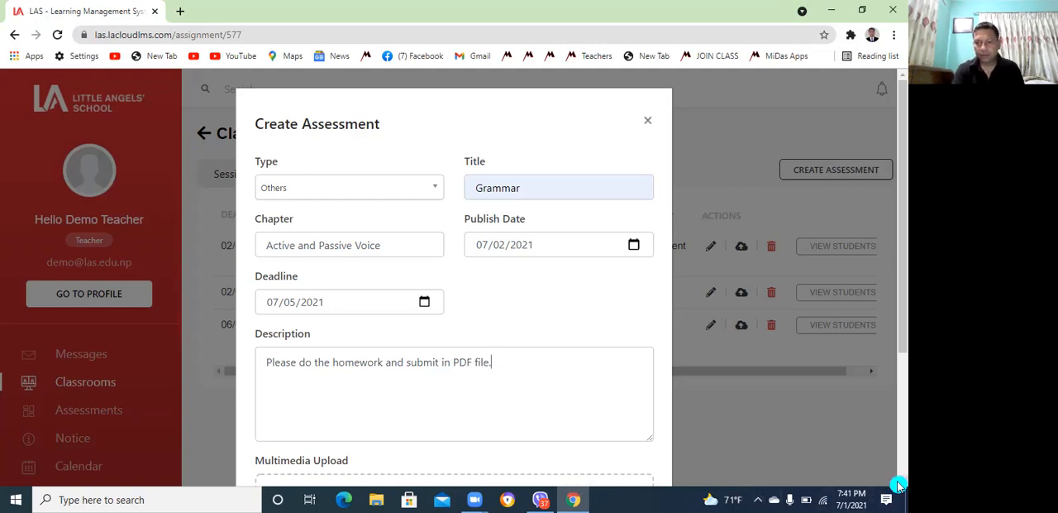
Attach the PDF file Active and Passive Voice from the Desktop folder to the assessment
scroll(586, 403, "down", 2)
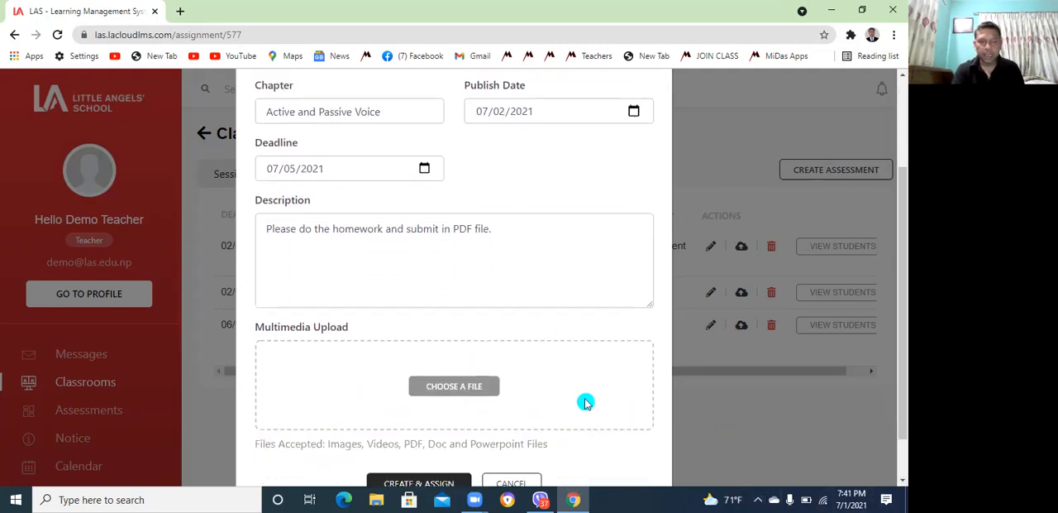
left_click(460, 392)
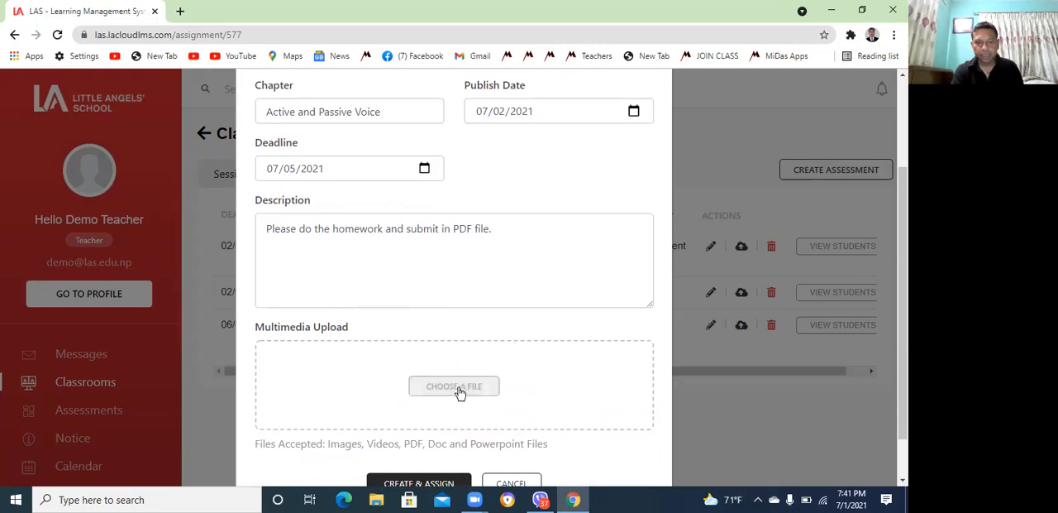
left_click(899, 481)
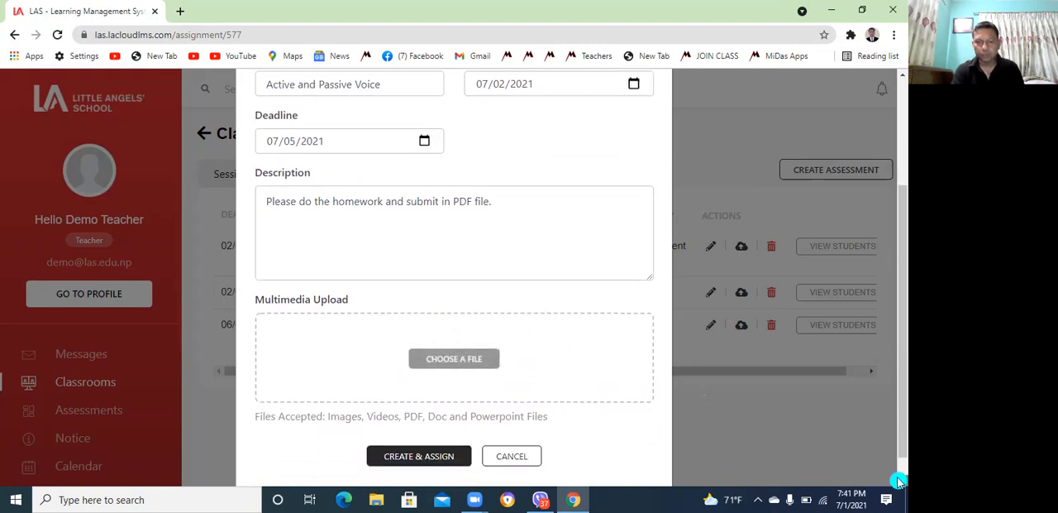
left_click(900, 482)
left_click(458, 333)
left_click(458, 333)
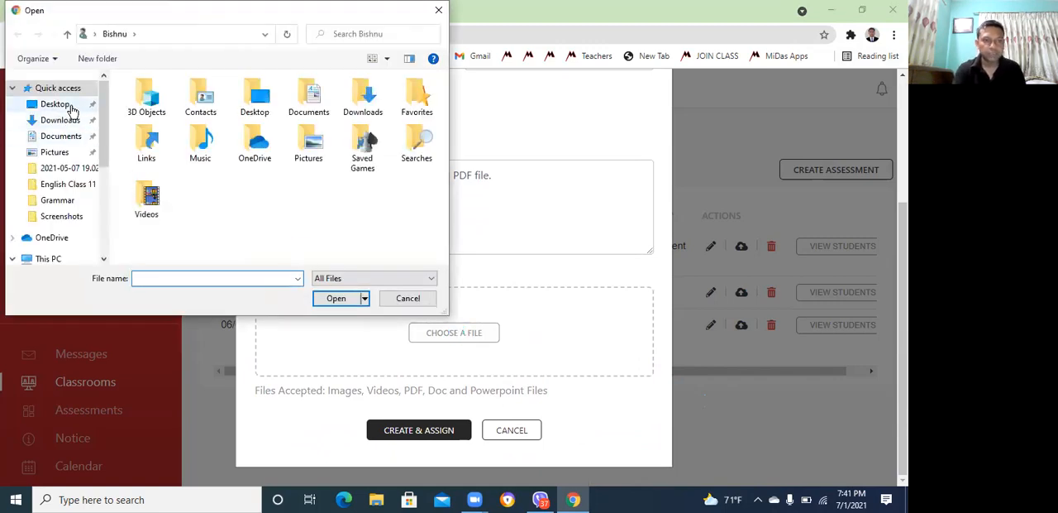
left_click(56, 105)
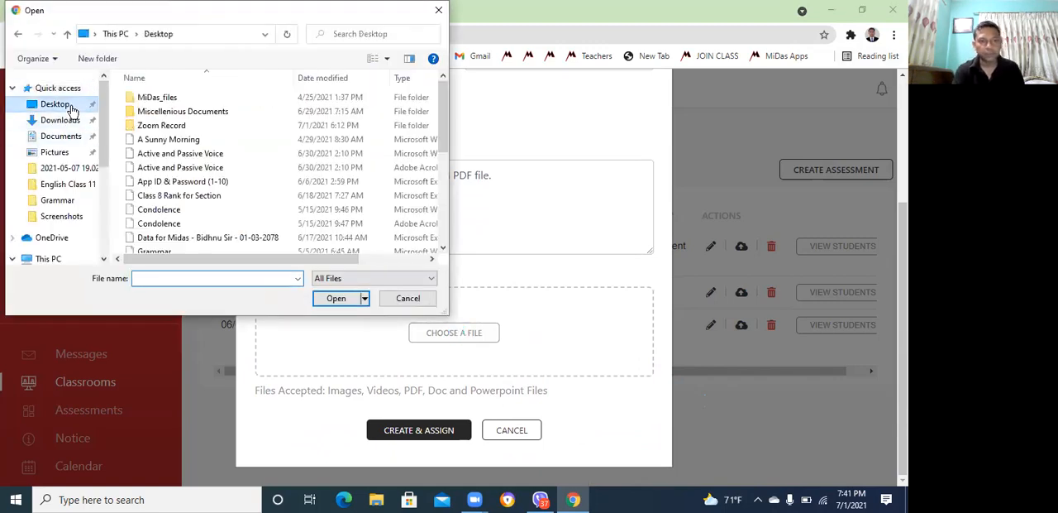
left_click(203, 168)
left_click(348, 298)
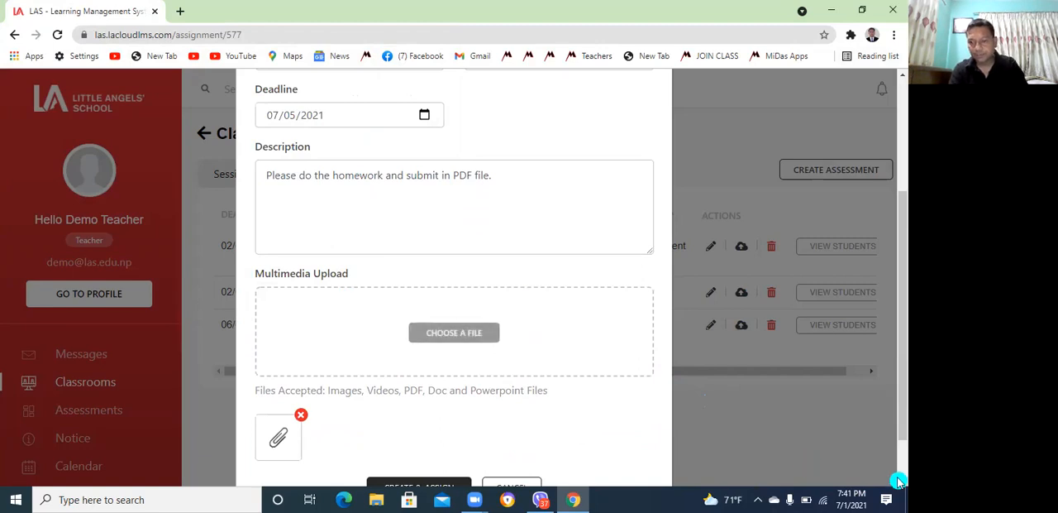
Create the Grammar assessment and assign it to the class
scroll(899, 480, "down", 1)
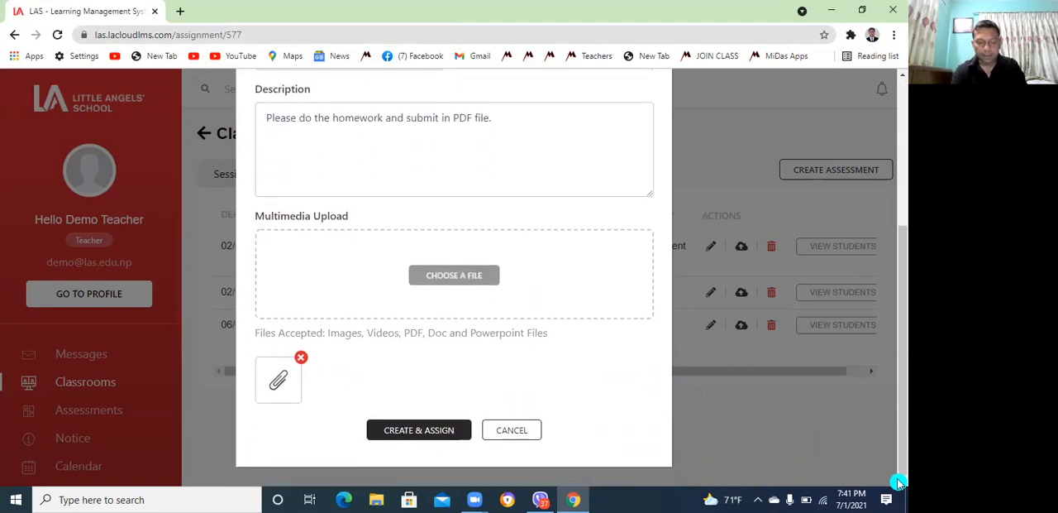
left_click(390, 434)
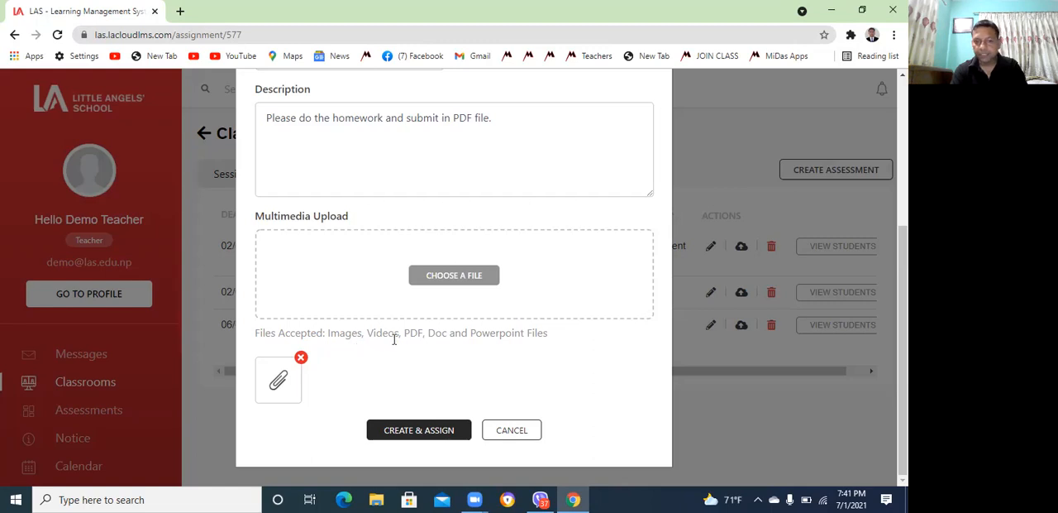
left_click(532, 359)
left_click(409, 430)
left_click(409, 430)
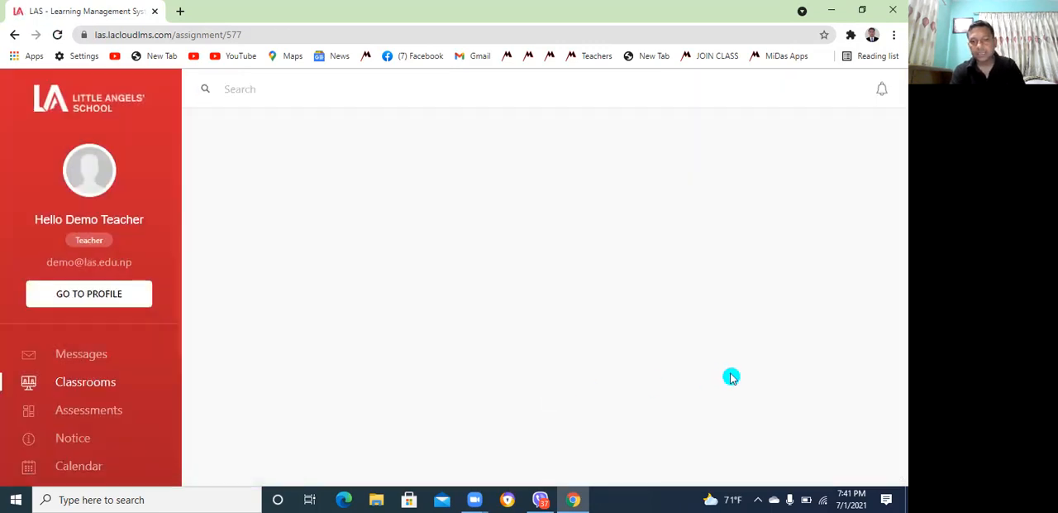
left_click(789, 189)
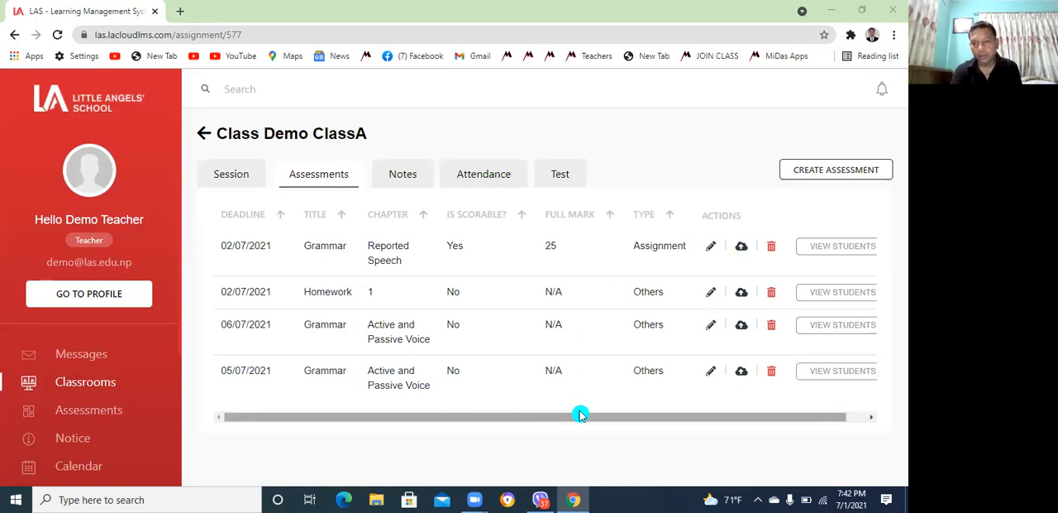
Check the students' status for the Grammar assessment due 05/07/2021 and return to the assessment list
left_click(843, 372)
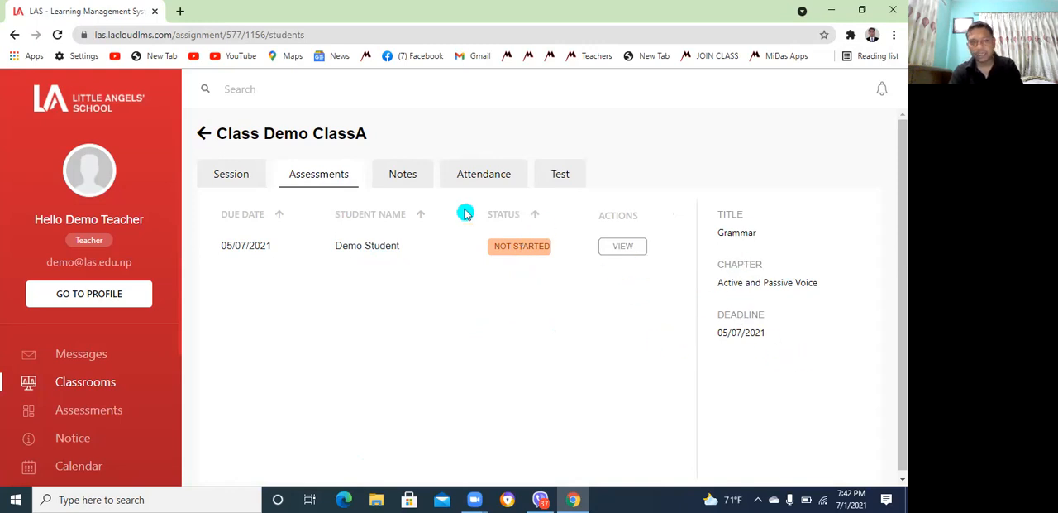
left_click(14, 34)
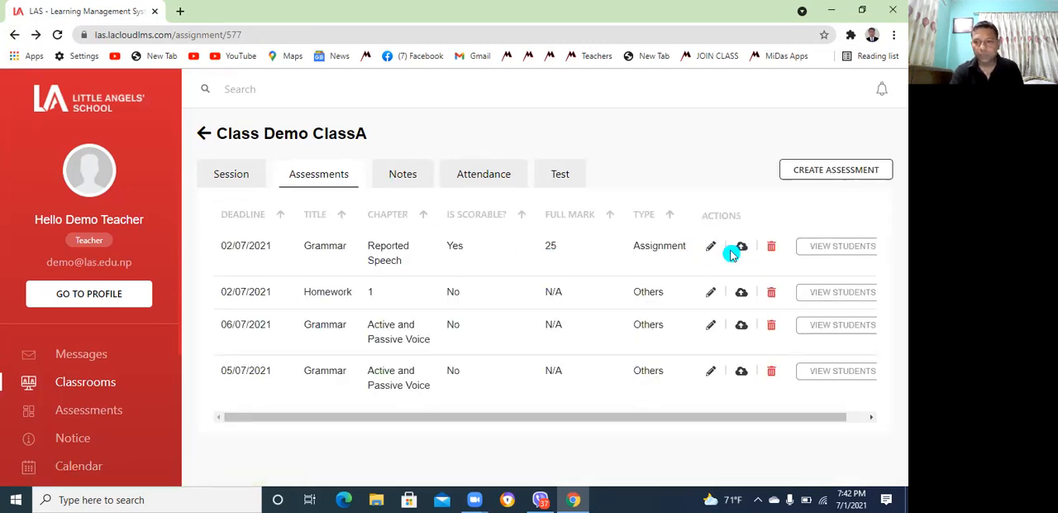
Open the student's submission for the Grammar assessment on Reported Speech
left_click(835, 247)
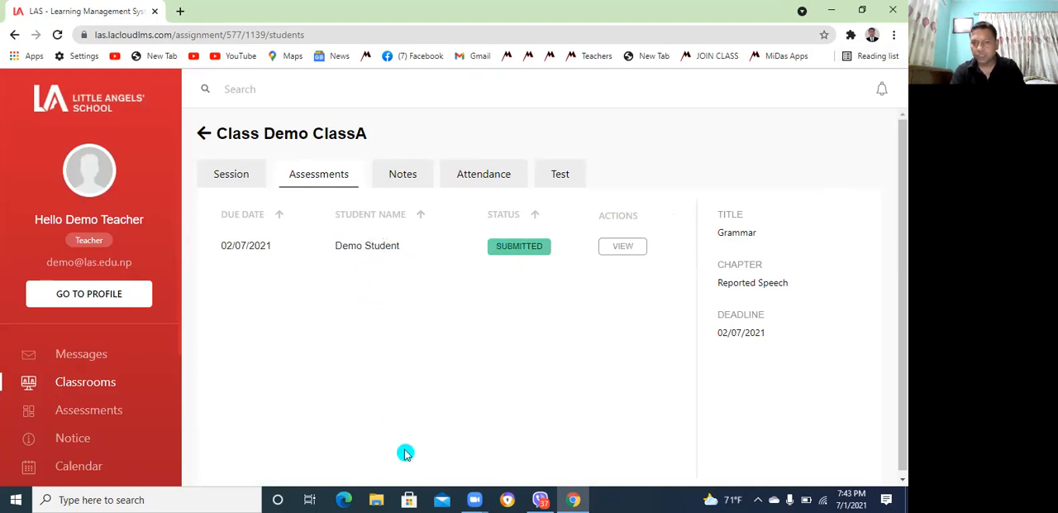
left_click(514, 307)
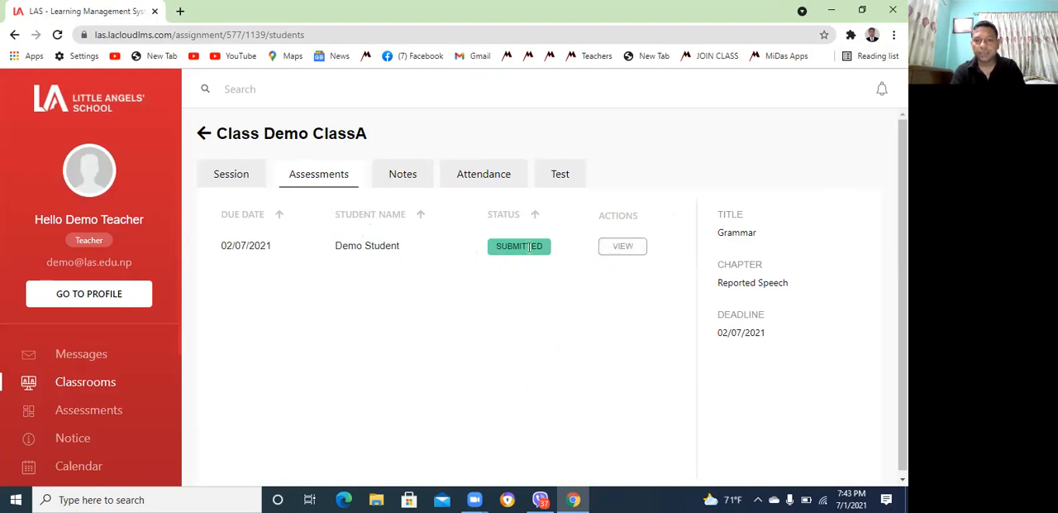
left_click(624, 247)
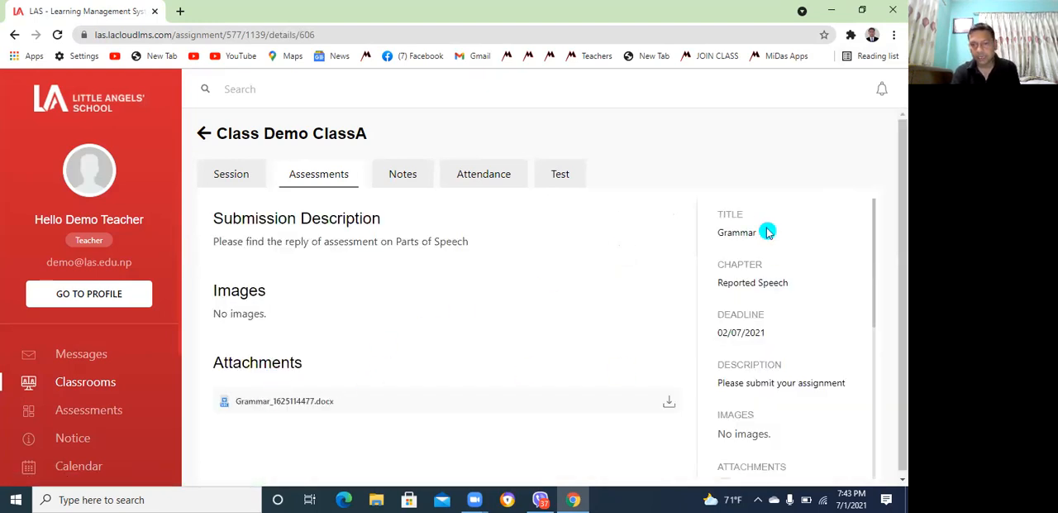
Download the submitted attachment Grammar_1625114477.docx, view it in Word and close the document
left_click(901, 479)
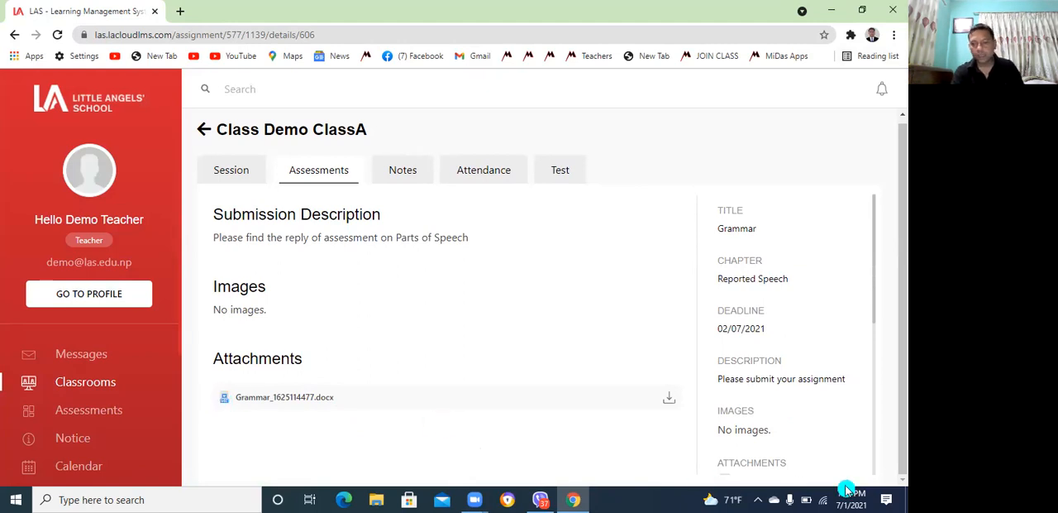
left_click(670, 400)
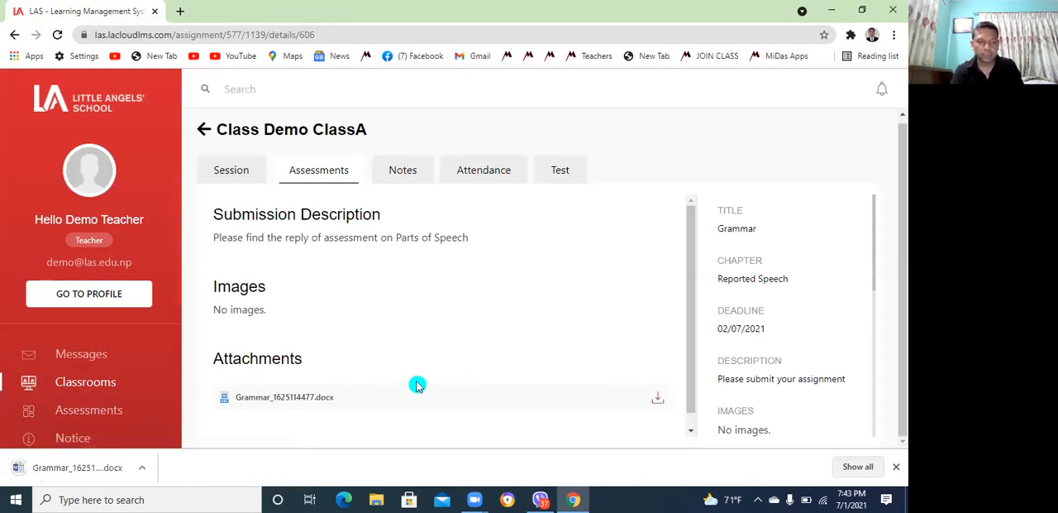
left_click(86, 473)
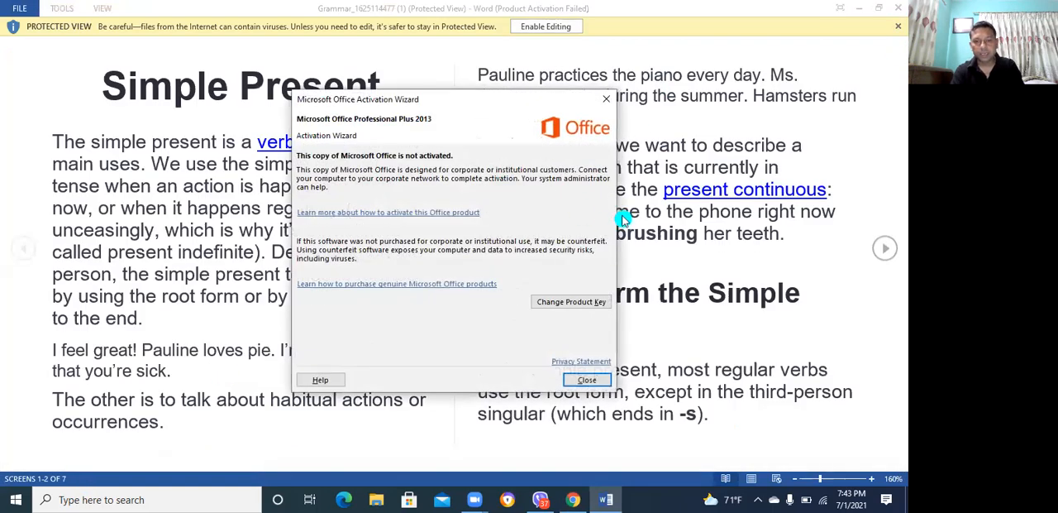
left_click(582, 379)
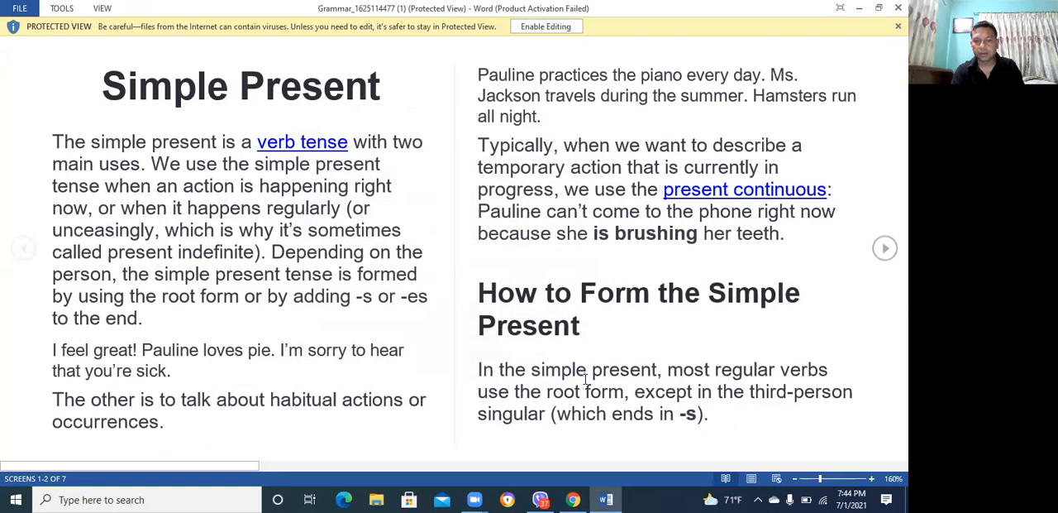
left_click(898, 8)
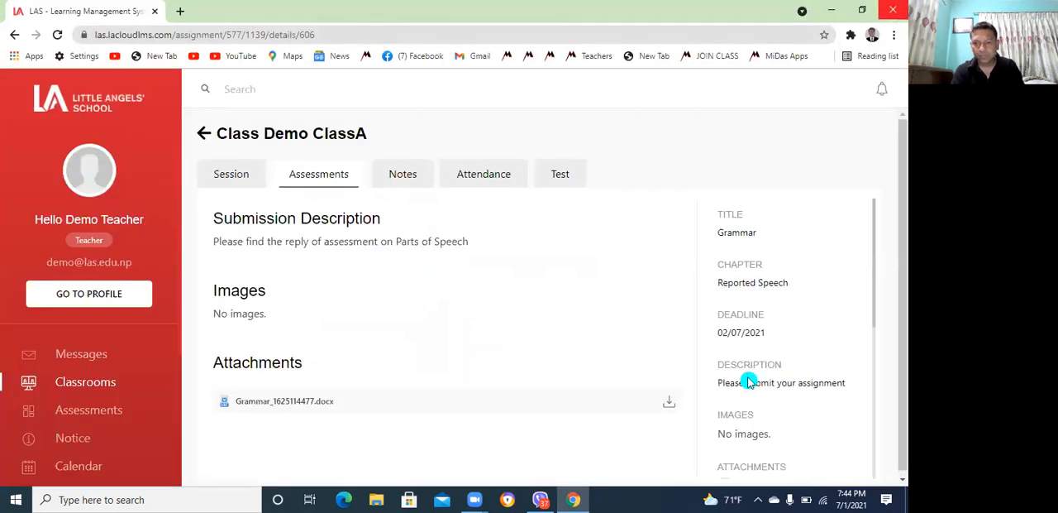
Review the available status options for the student's submission, leaving the status as Submitted
left_click_drag(875, 325, 884, 446)
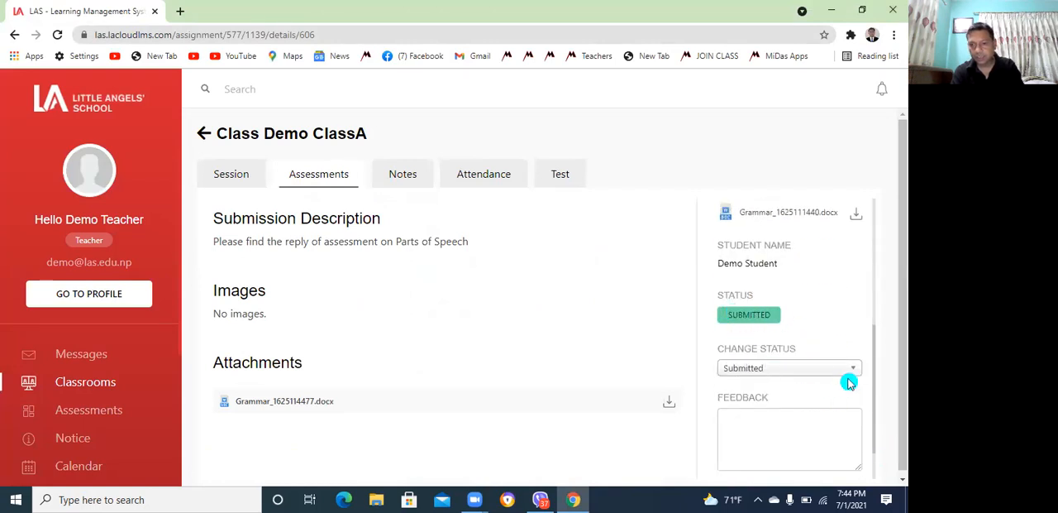
left_click(854, 369)
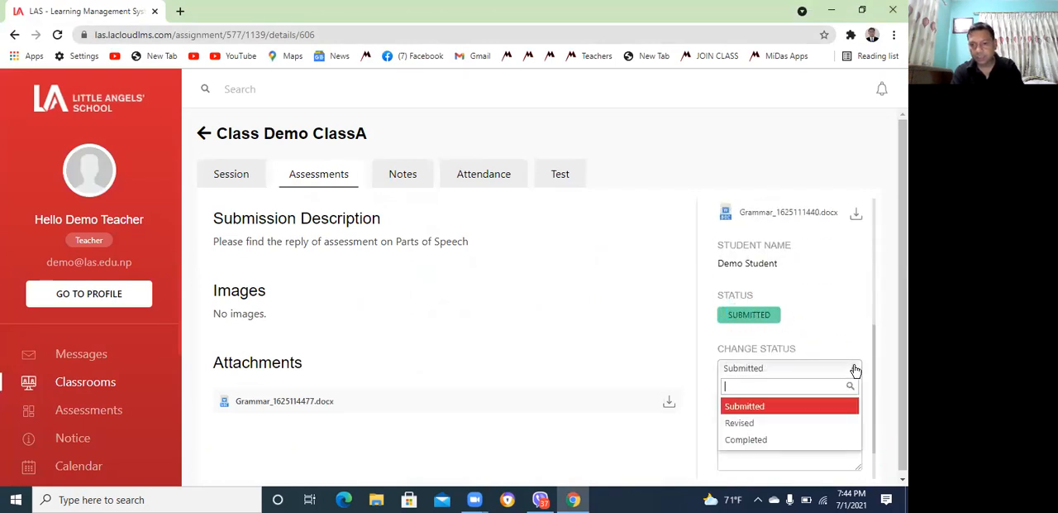
left_click(777, 407)
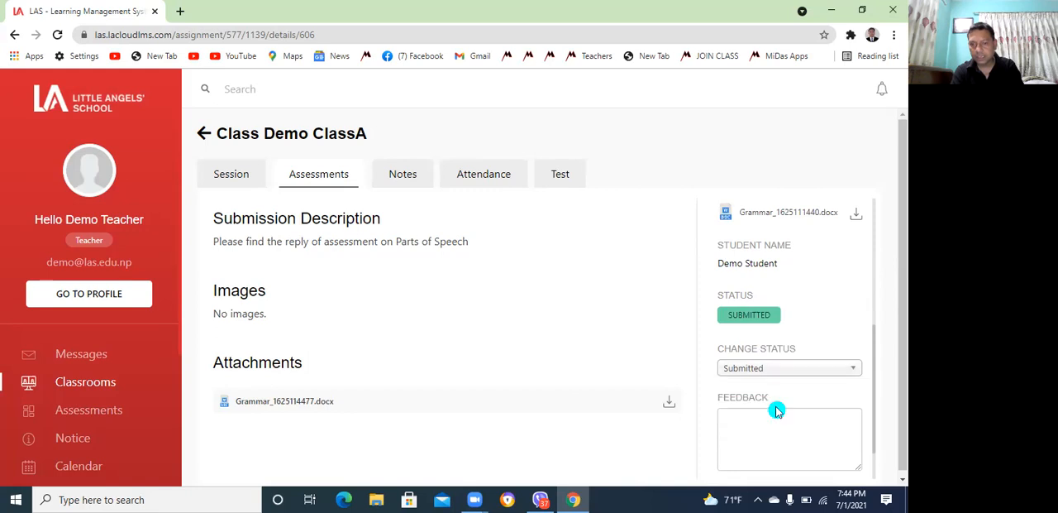
left_click(857, 369)
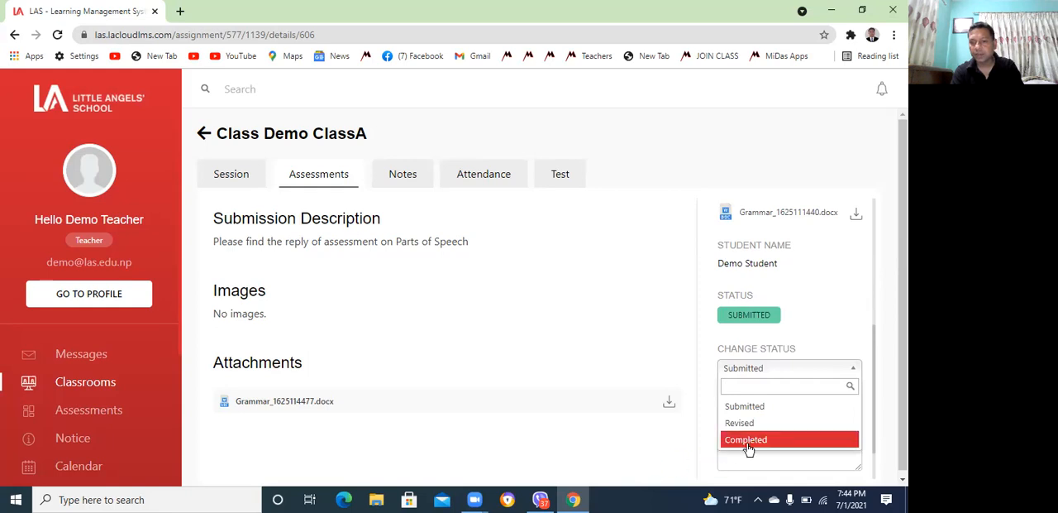
left_click(695, 445)
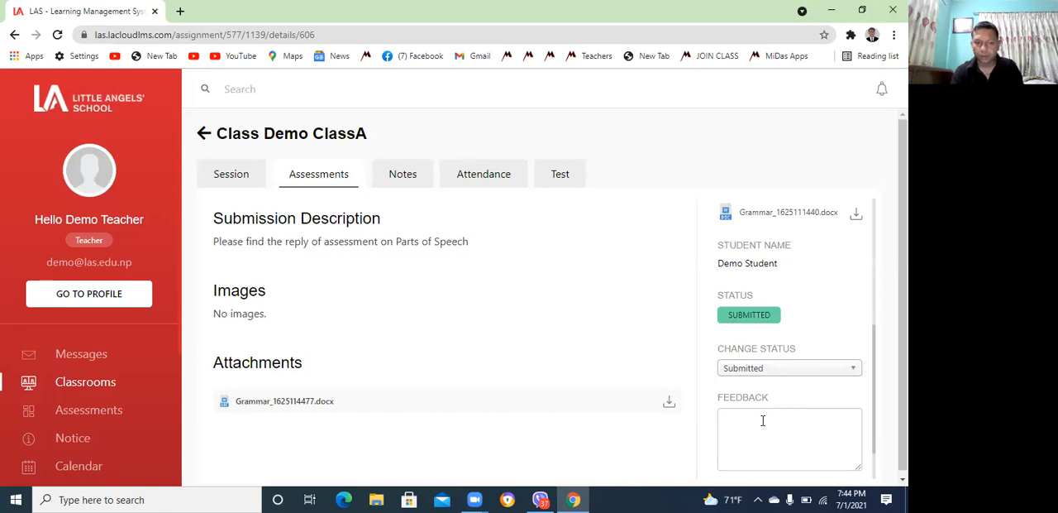
left_click(855, 371)
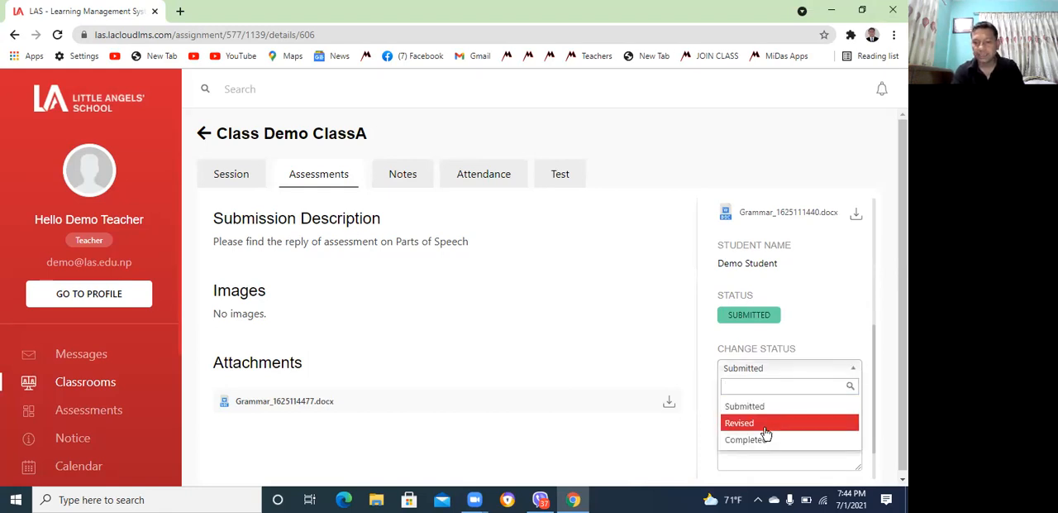
left_click(594, 382)
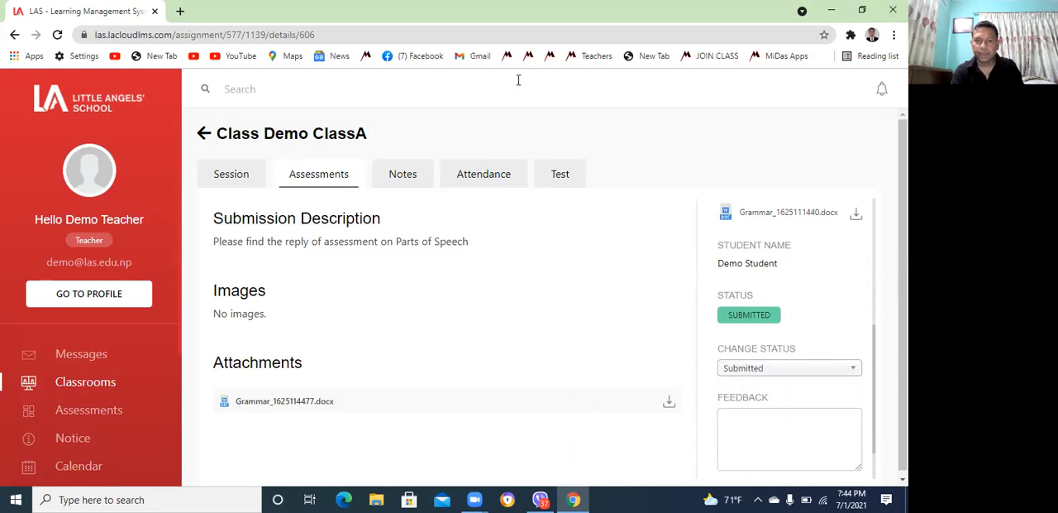
left_click(518, 81)
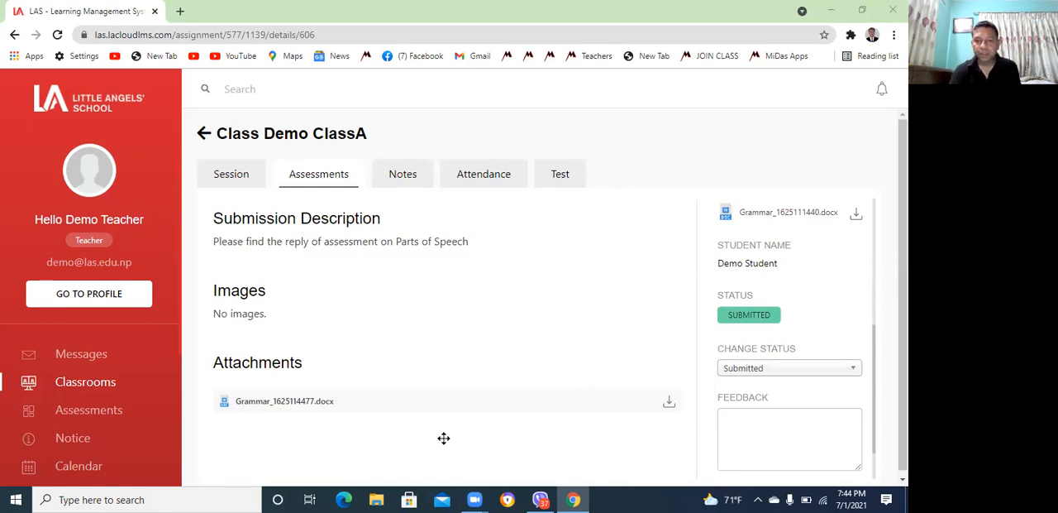
Start a new class note titled Grammar with the content "Active and Passive Voice"
left_click(404, 175)
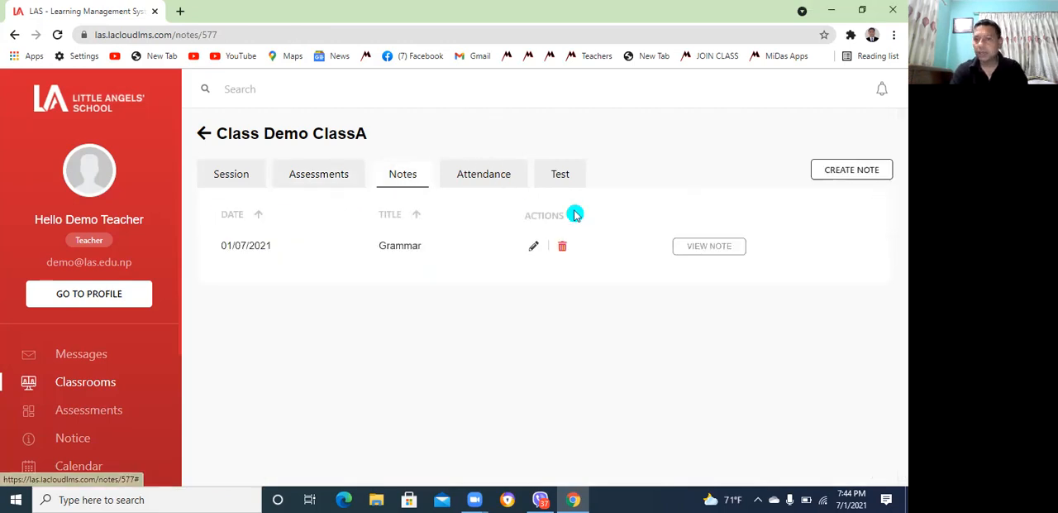
left_click(843, 173)
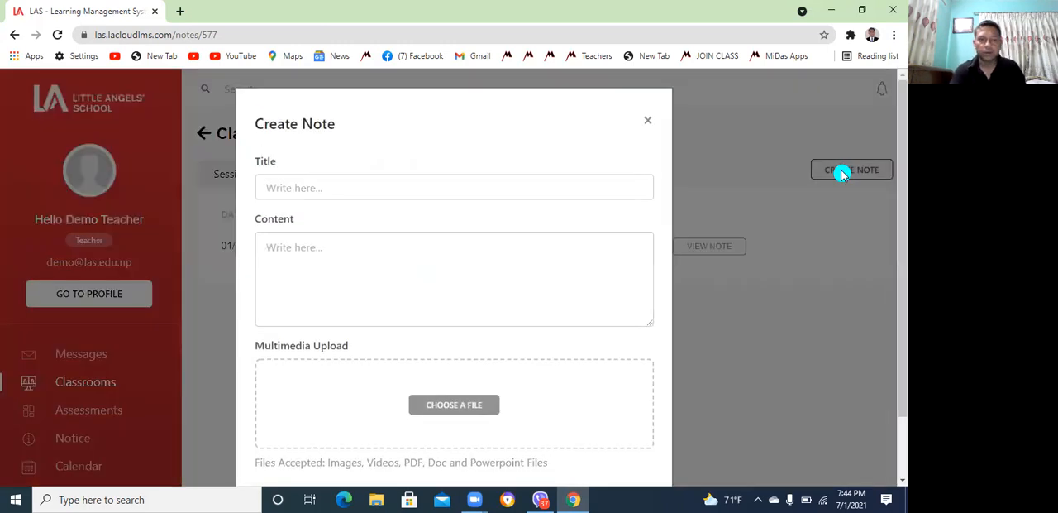
left_click(323, 191)
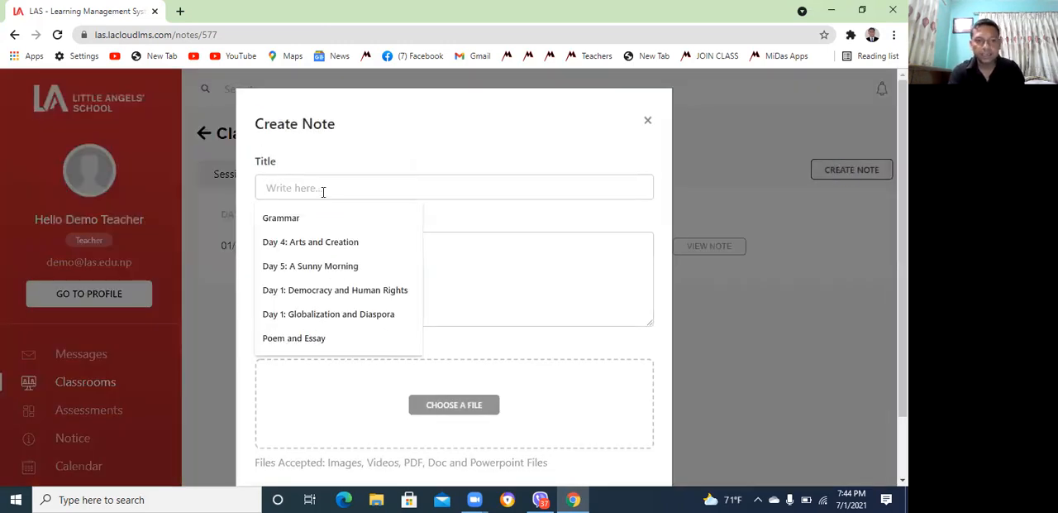
type("Grammar")
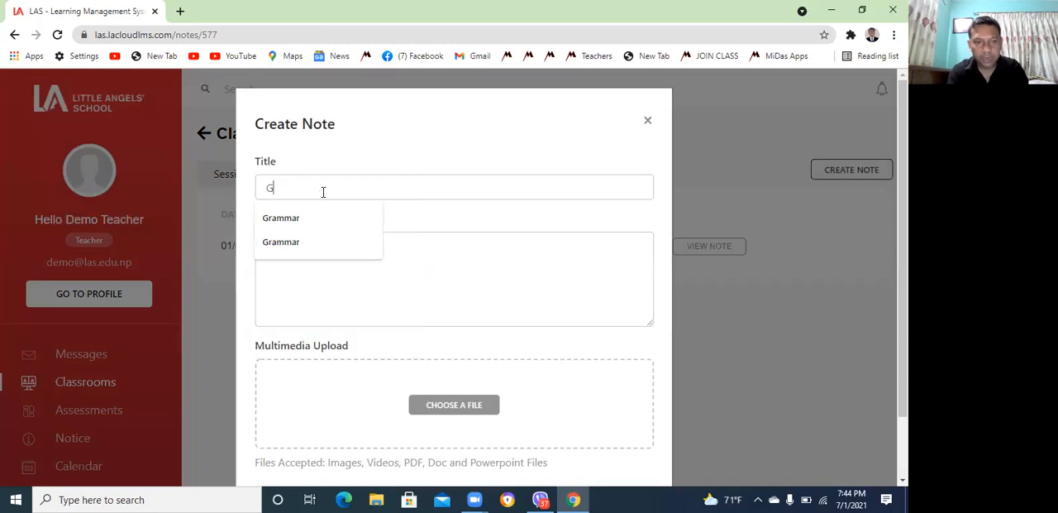
left_click(290, 219)
left_click(313, 245)
type("Active and Passive Voice")
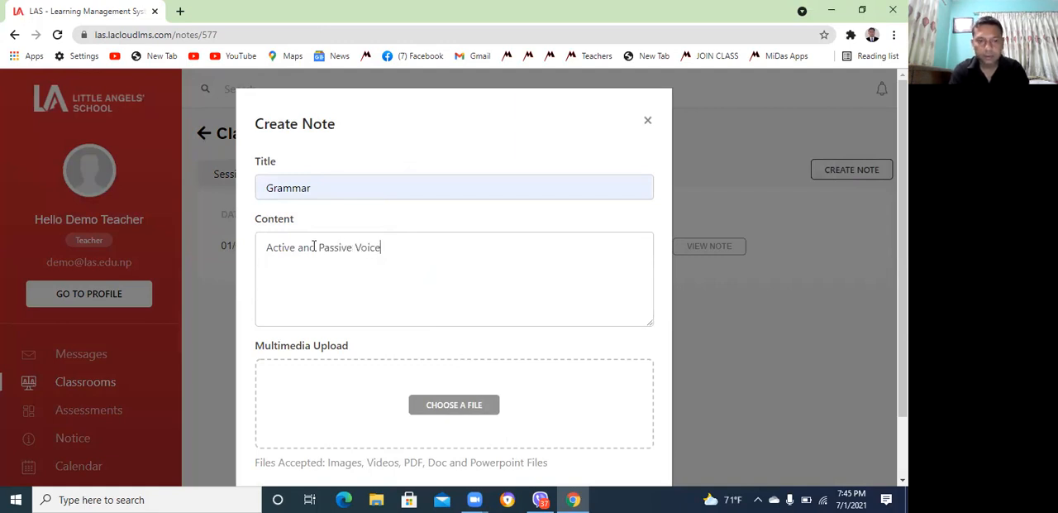
Attach the PDF file Active and Passive Voice to the note and create the note
left_click(457, 408)
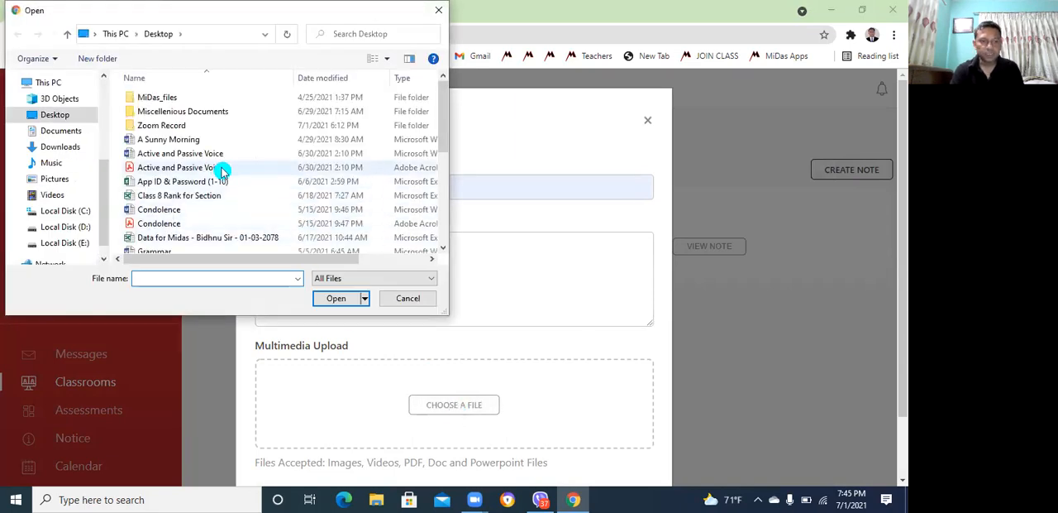
left_click(222, 169)
left_click(329, 302)
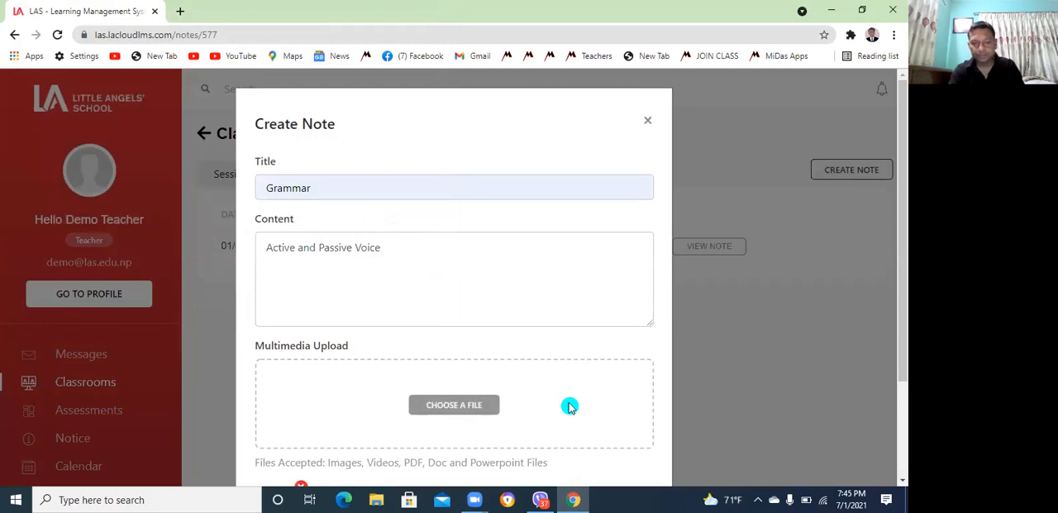
left_click(489, 401)
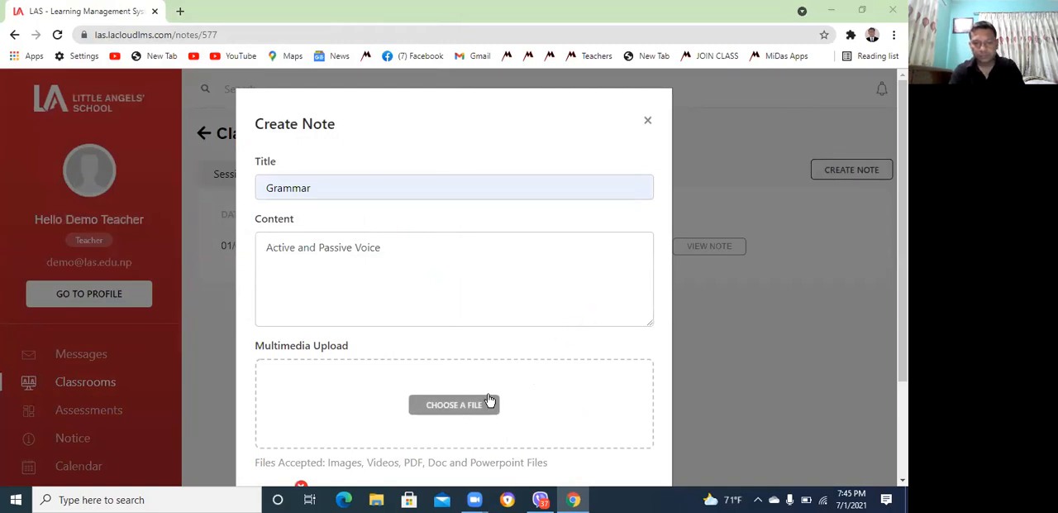
left_click(899, 478)
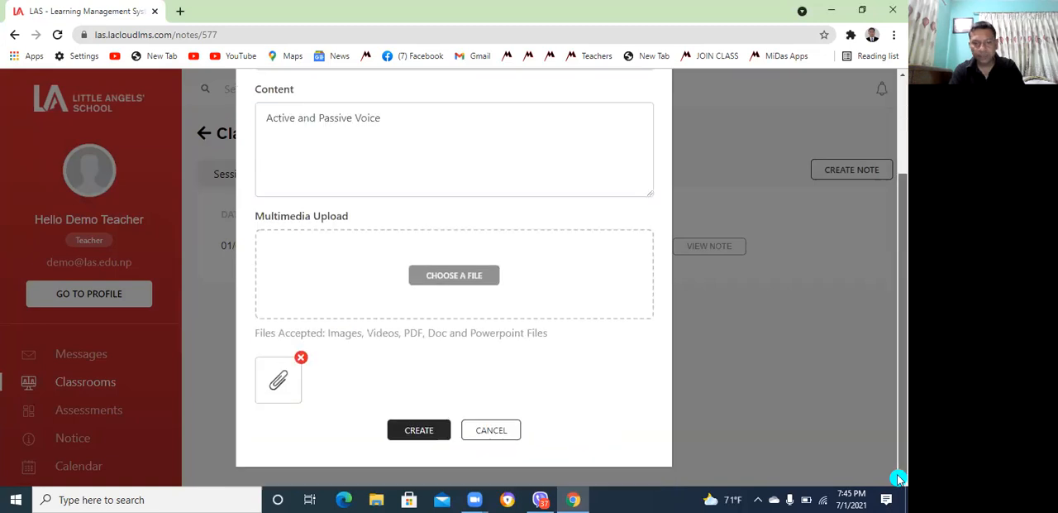
left_click(420, 430)
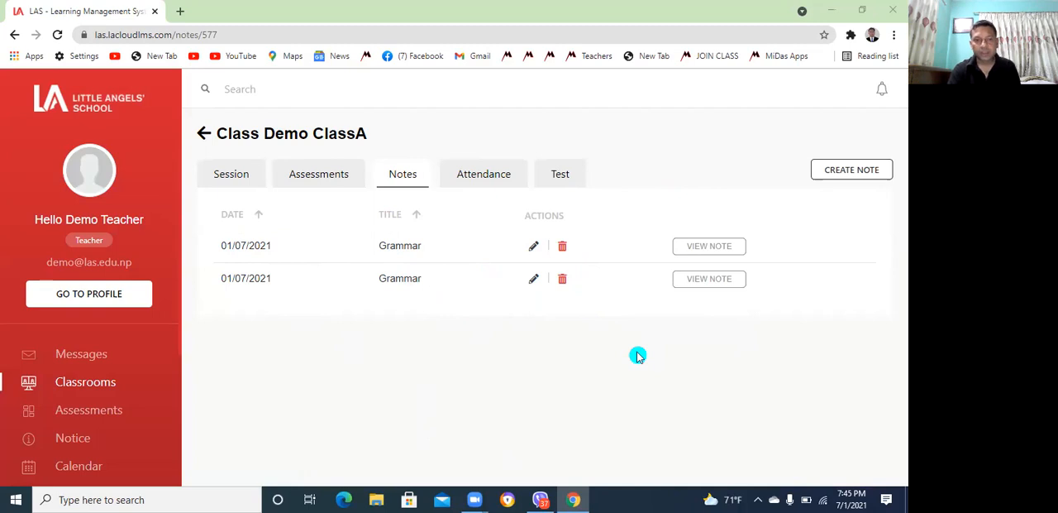
View the attendance record of Demo ClassA
left_click(492, 182)
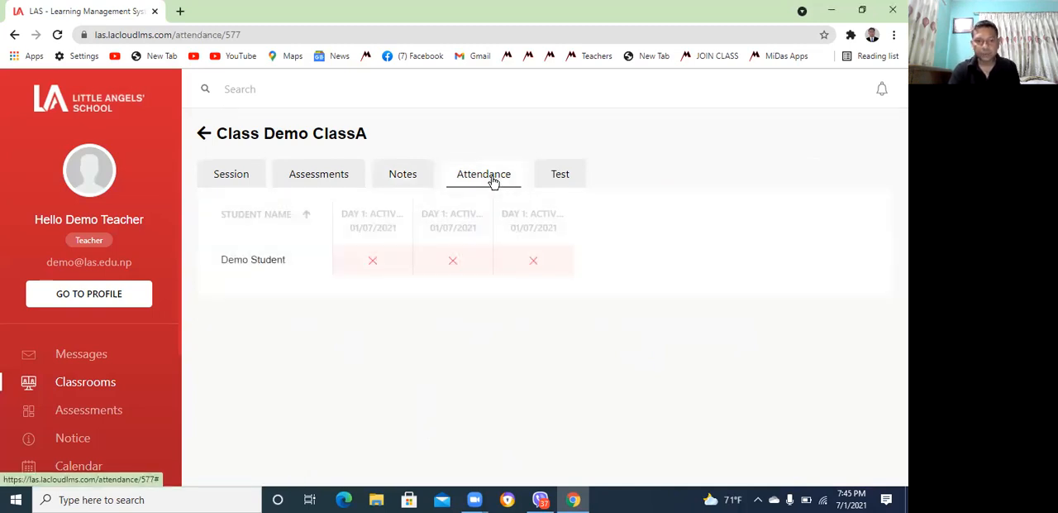
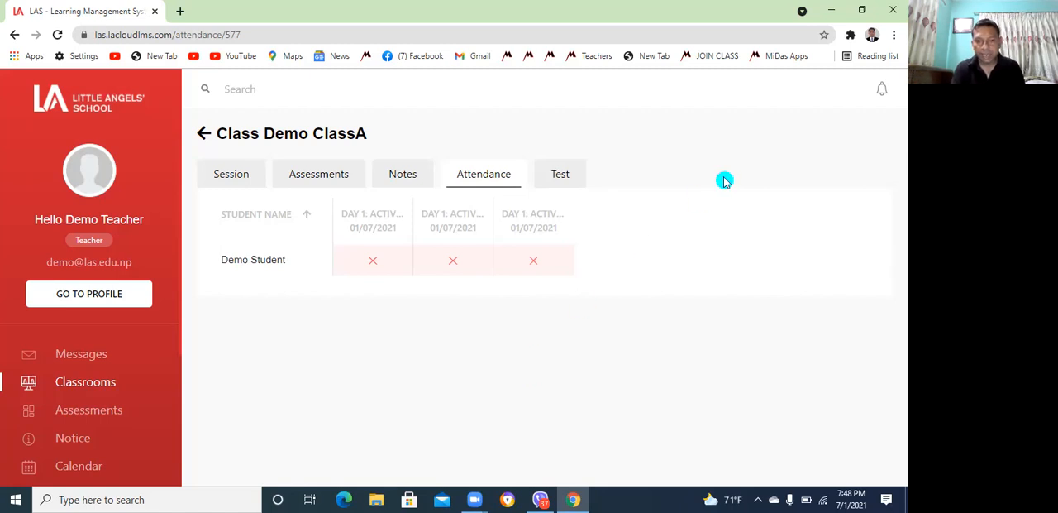
Check the class's tests and the student attempt status for the existing Revision Test, returning to the test list
left_click(560, 175)
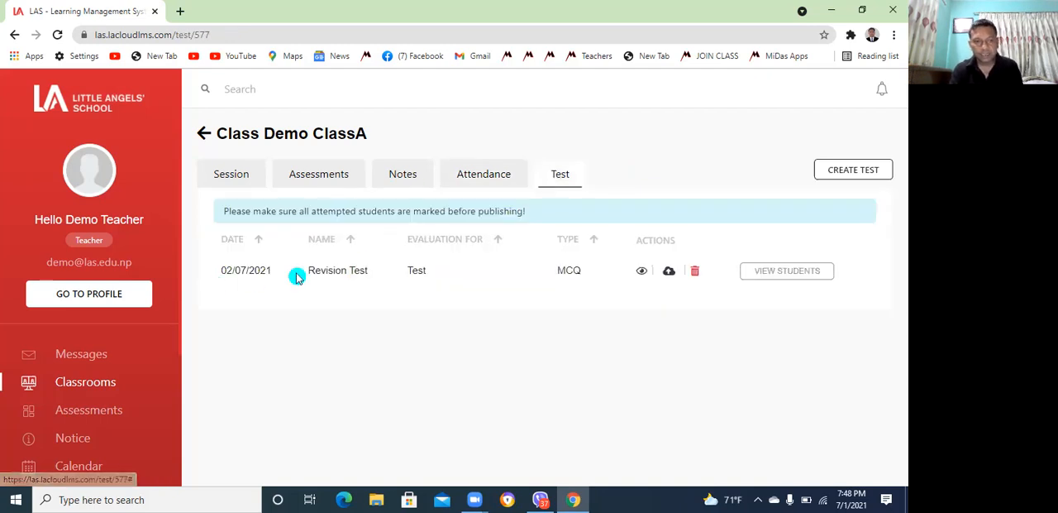
left_click(799, 279)
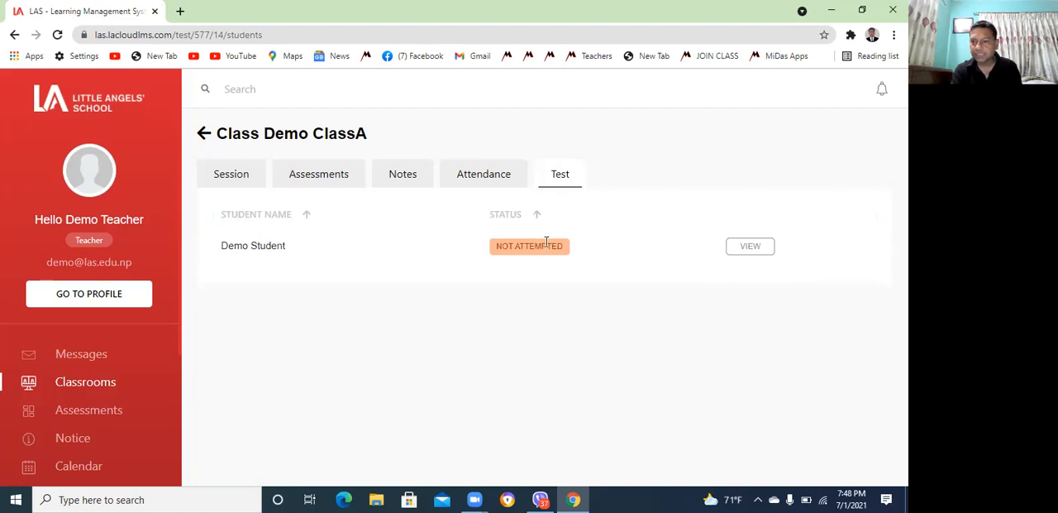
left_click(562, 177)
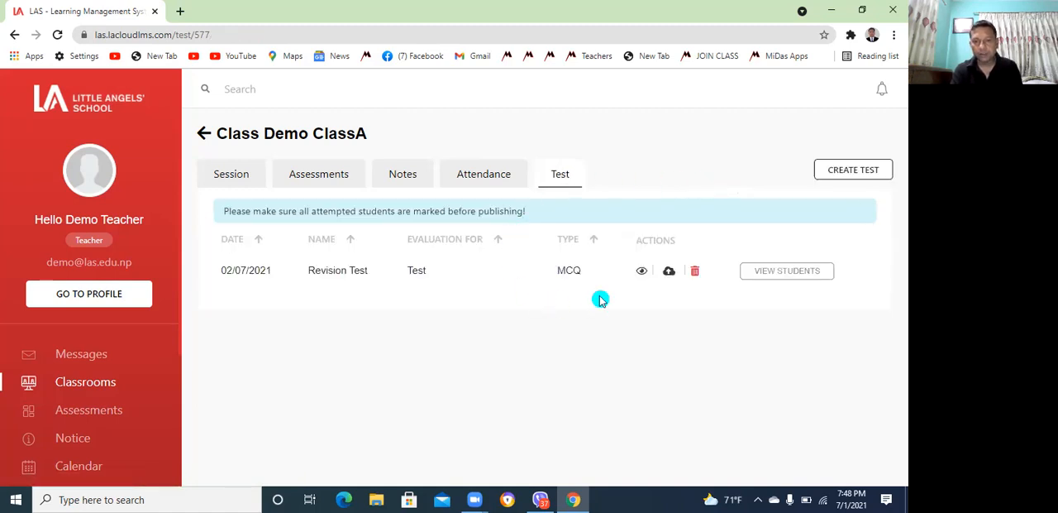
Start a new MCQ test for the class named "Revision Test"
left_click(860, 173)
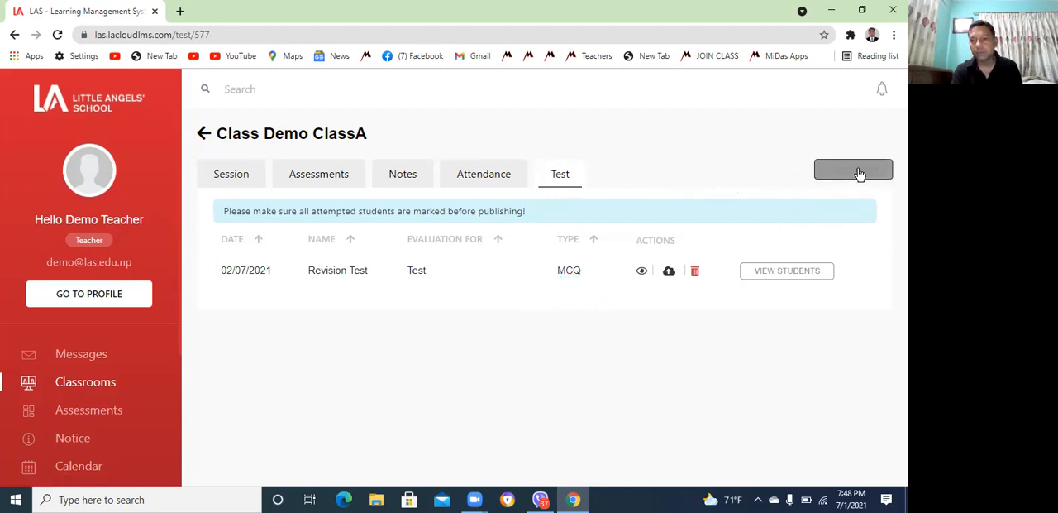
left_click(860, 173)
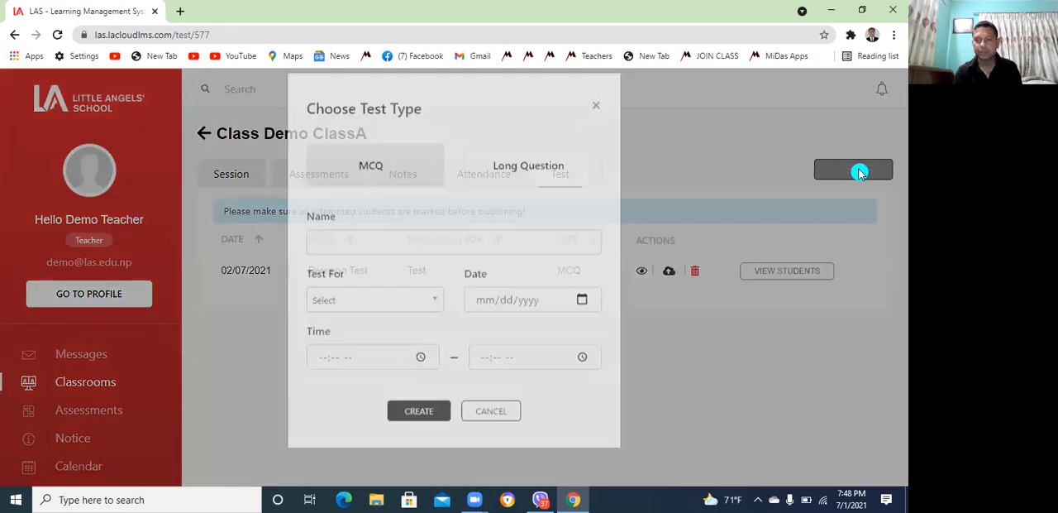
left_click(378, 182)
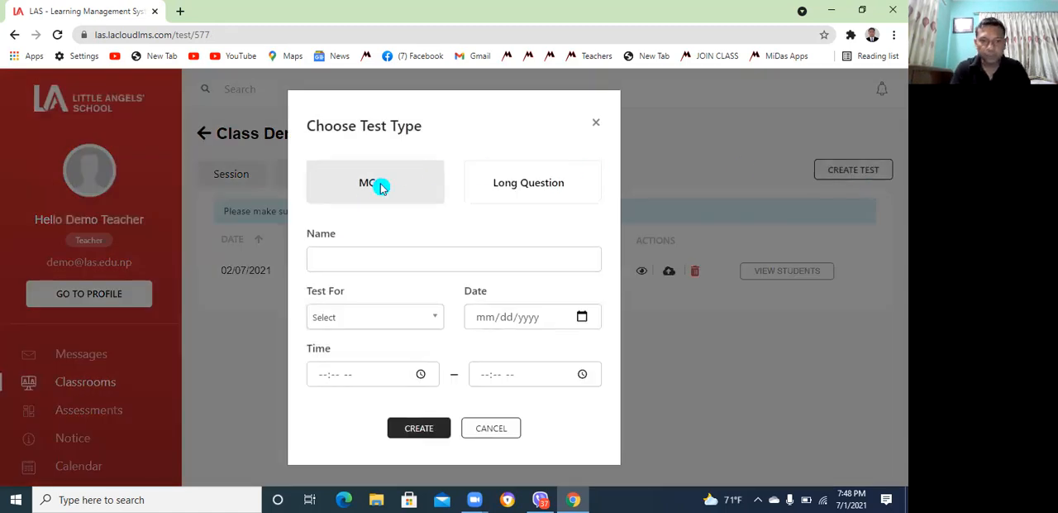
left_click(355, 255)
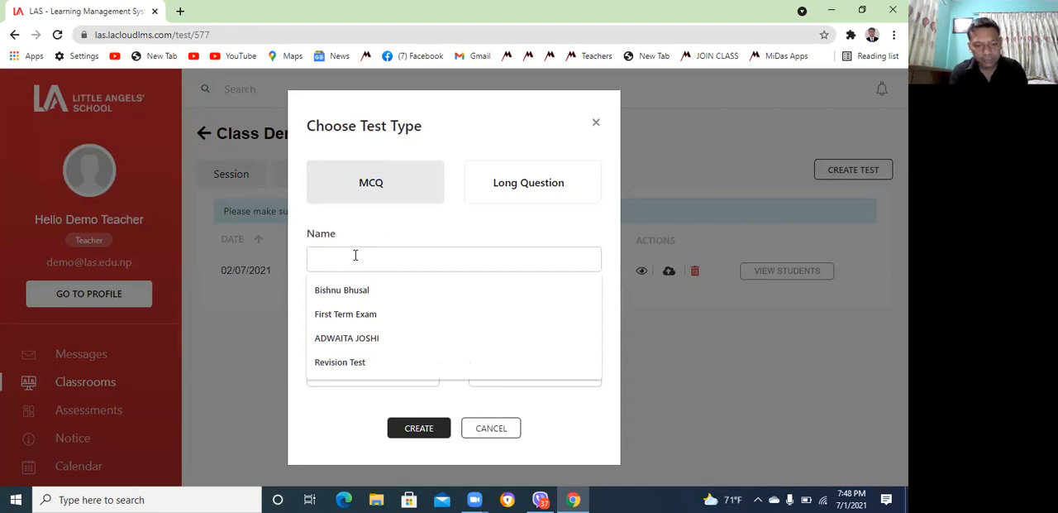
type("Revisi")
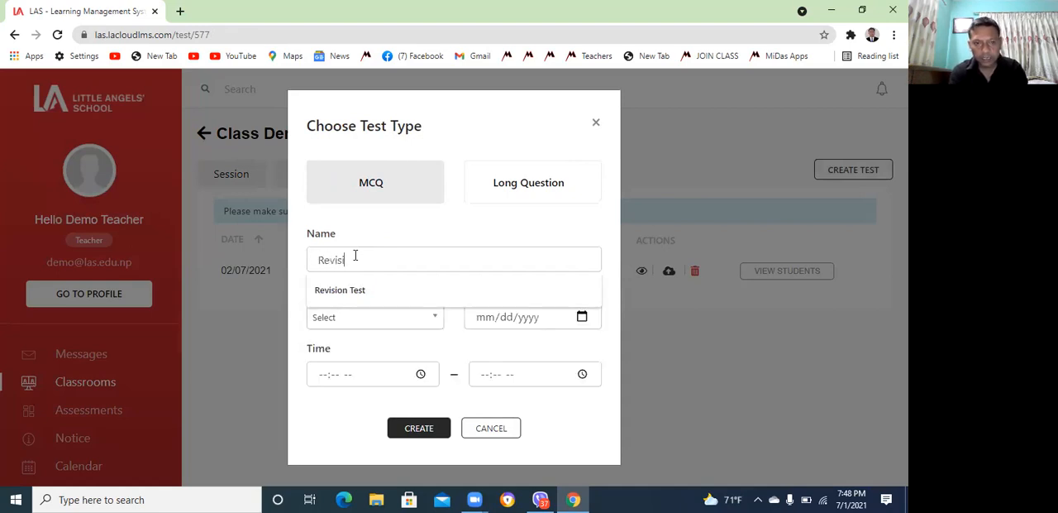
type("on Test")
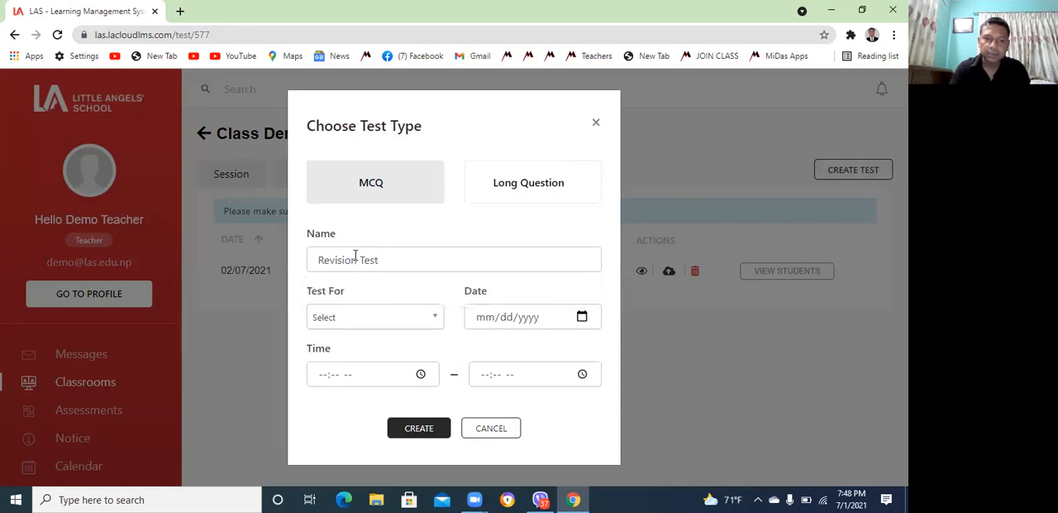
Set the new test's evaluation purpose to Test and its date to 07/02/2021
left_click(433, 319)
left_click(340, 378)
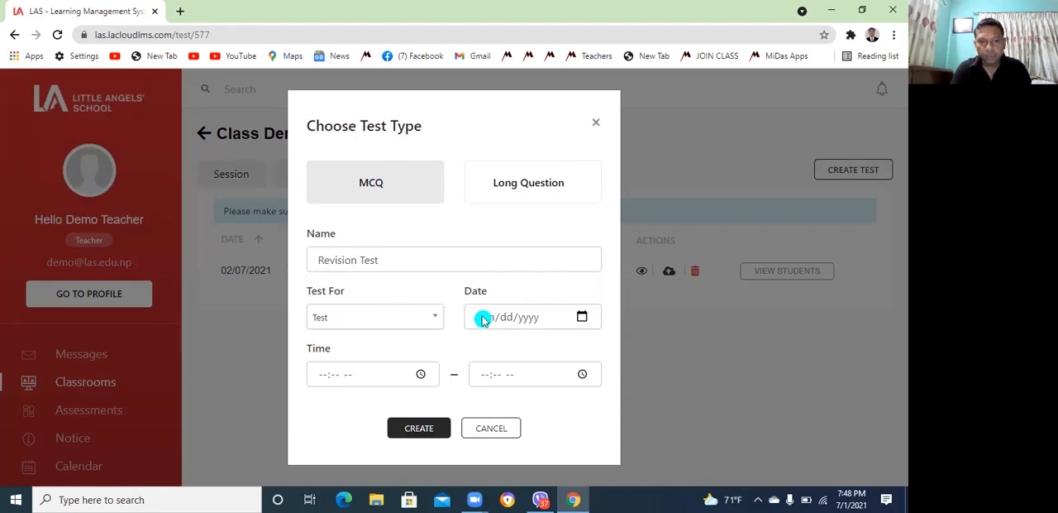
left_click(582, 318)
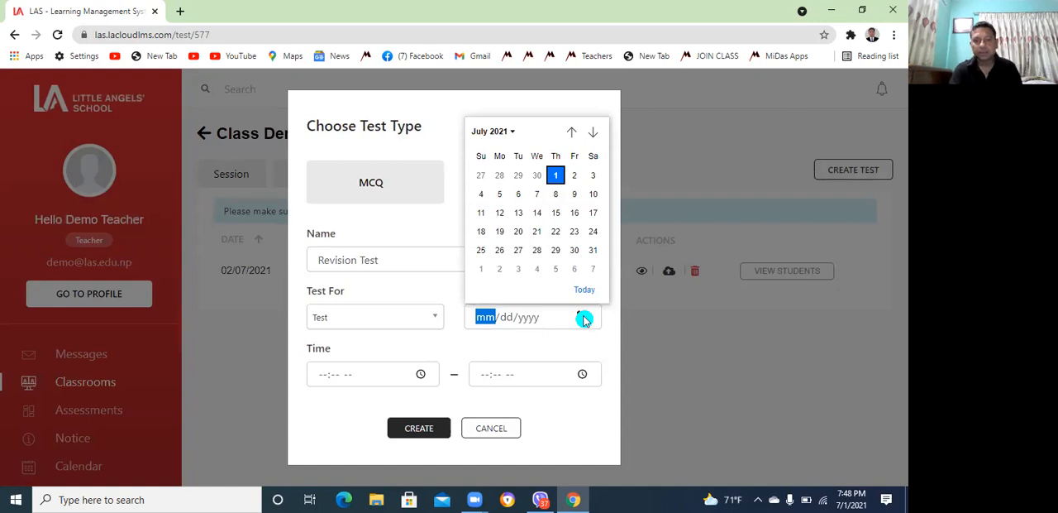
left_click(573, 176)
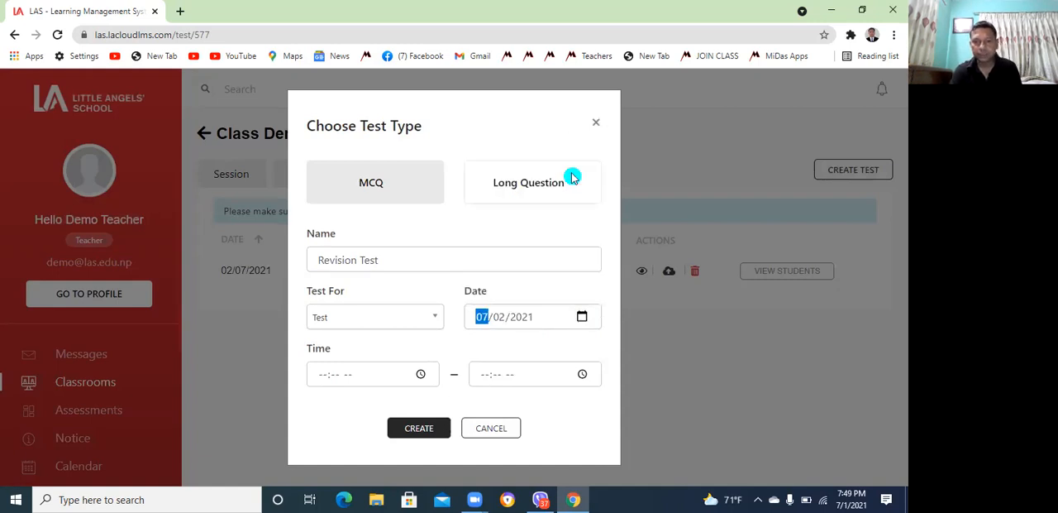
Schedule the test from 08:00 AM to 08:20 AM
left_click(319, 376)
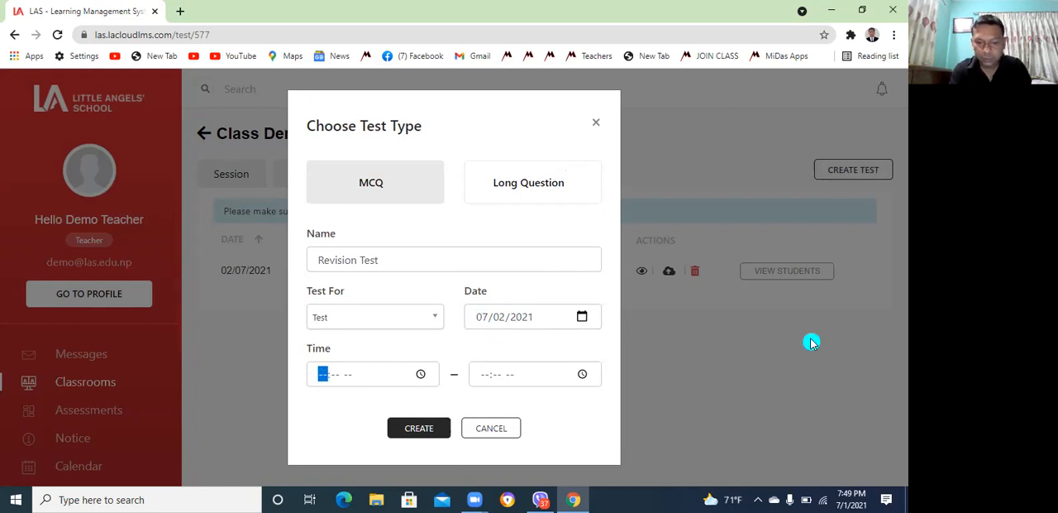
type("08:-- --")
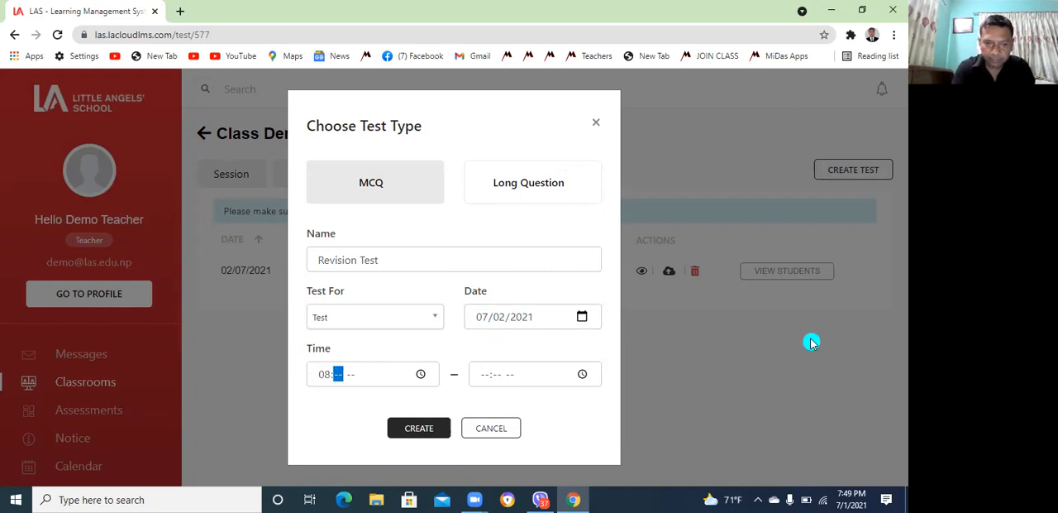
type("00")
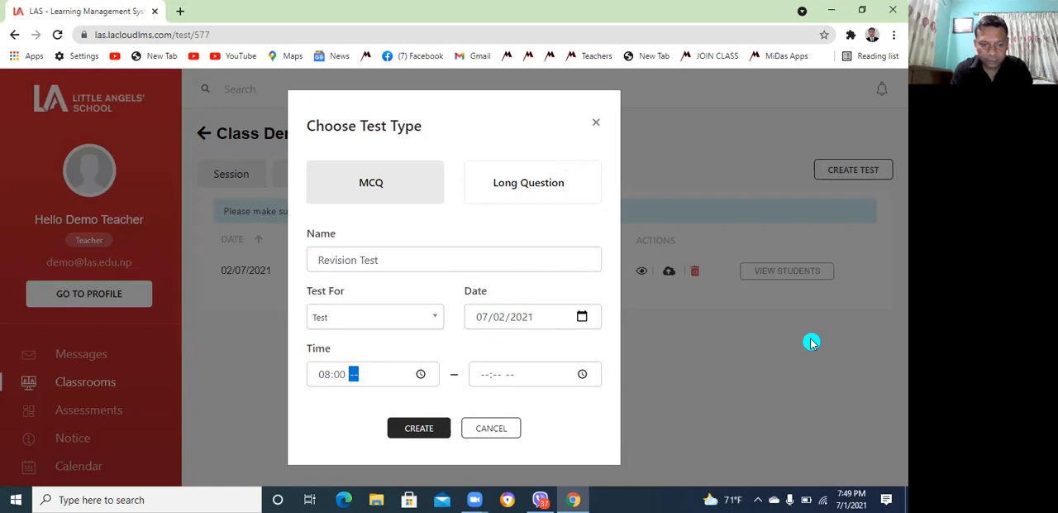
type("a")
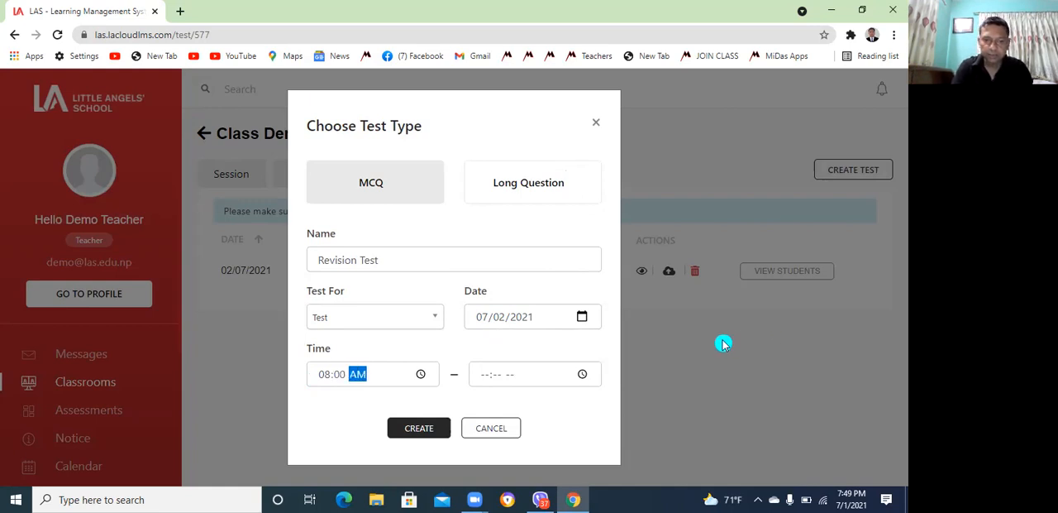
left_click(485, 375)
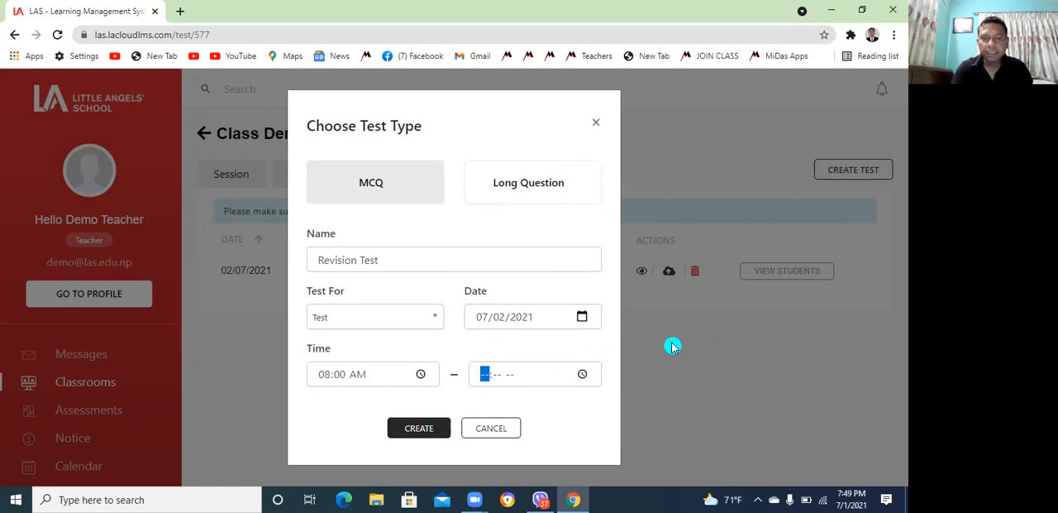
type("0")
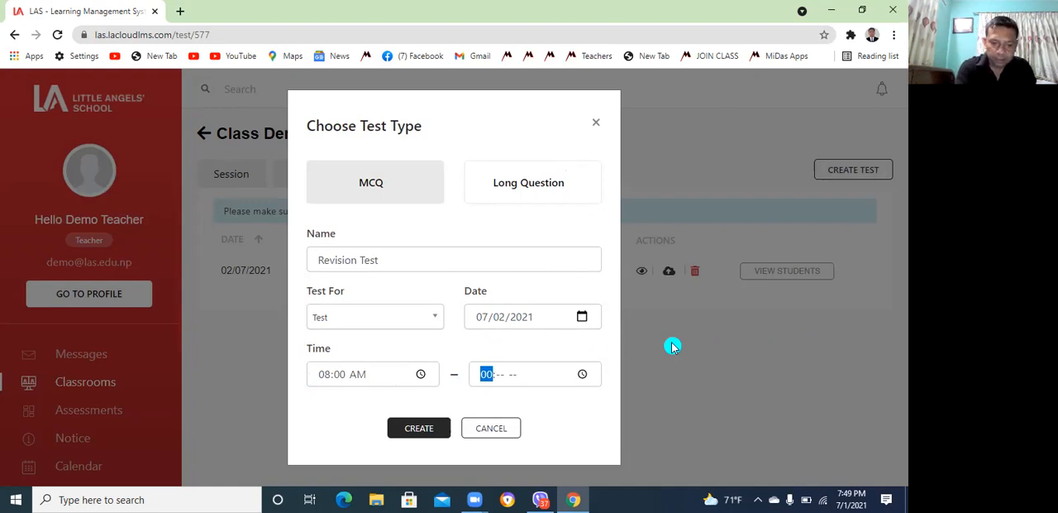
type("6")
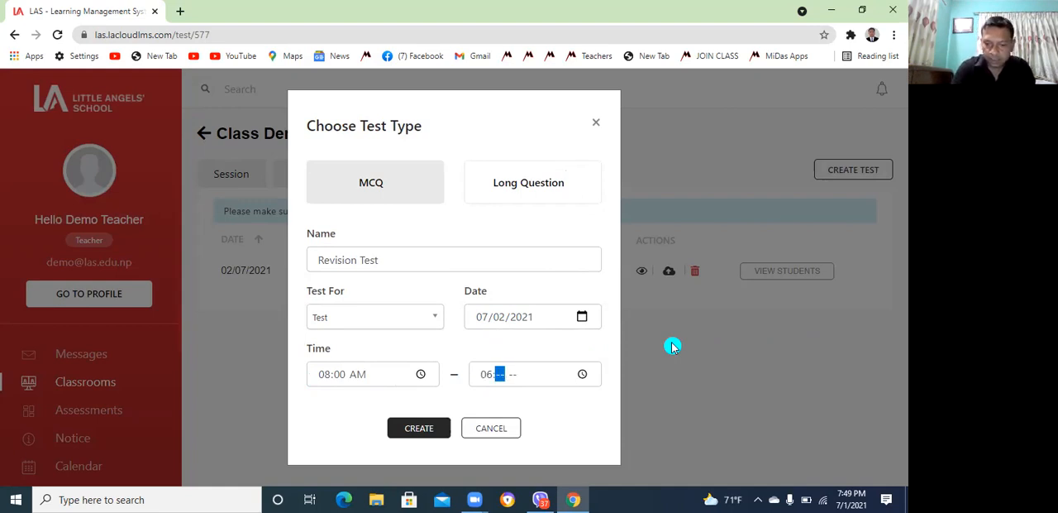
left_click(486, 375)
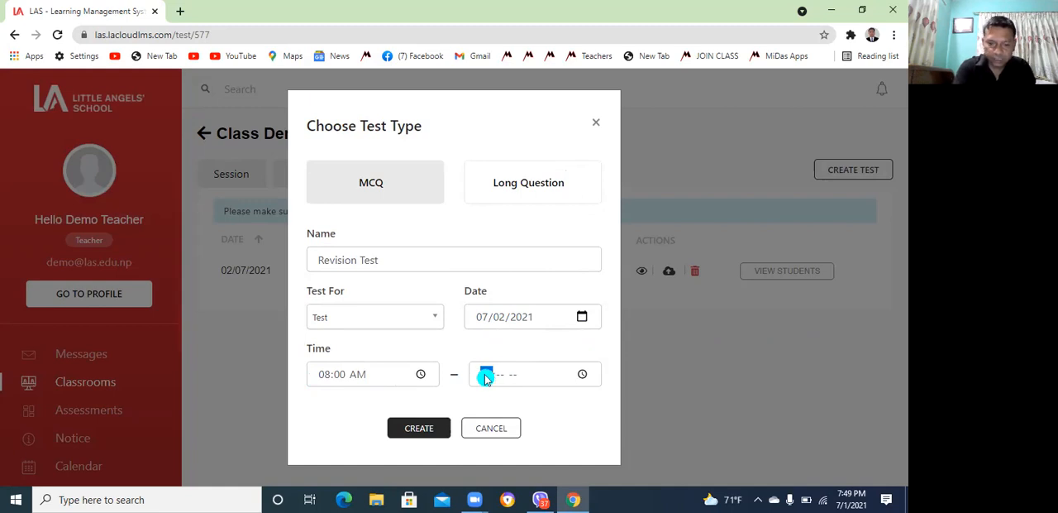
type("8:20")
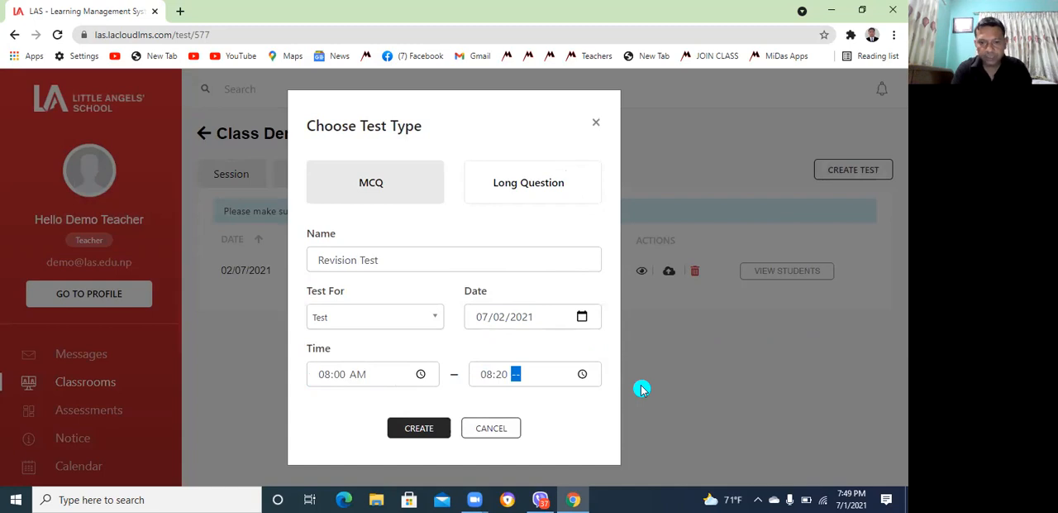
type("a")
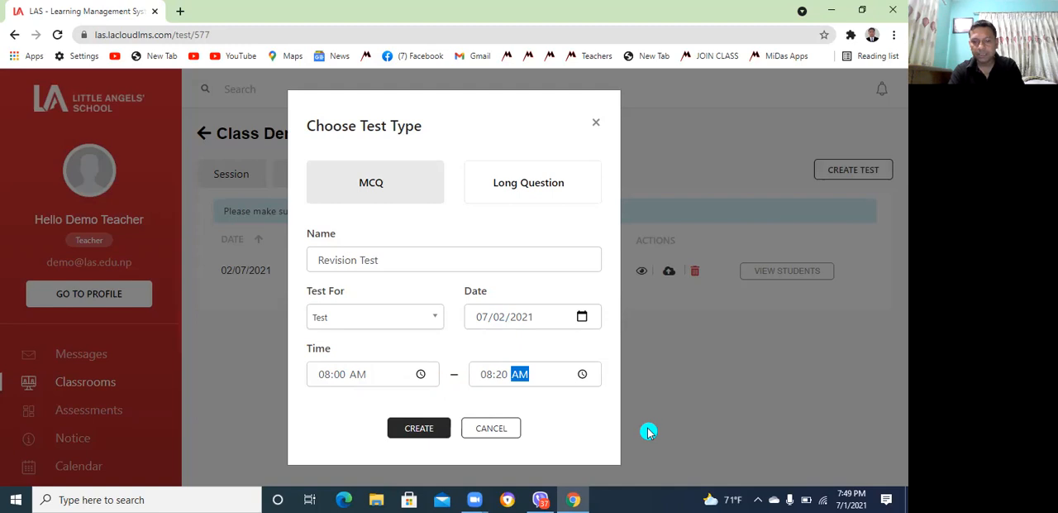
Create the MCQ test and set its full marks to 20
left_click(577, 496)
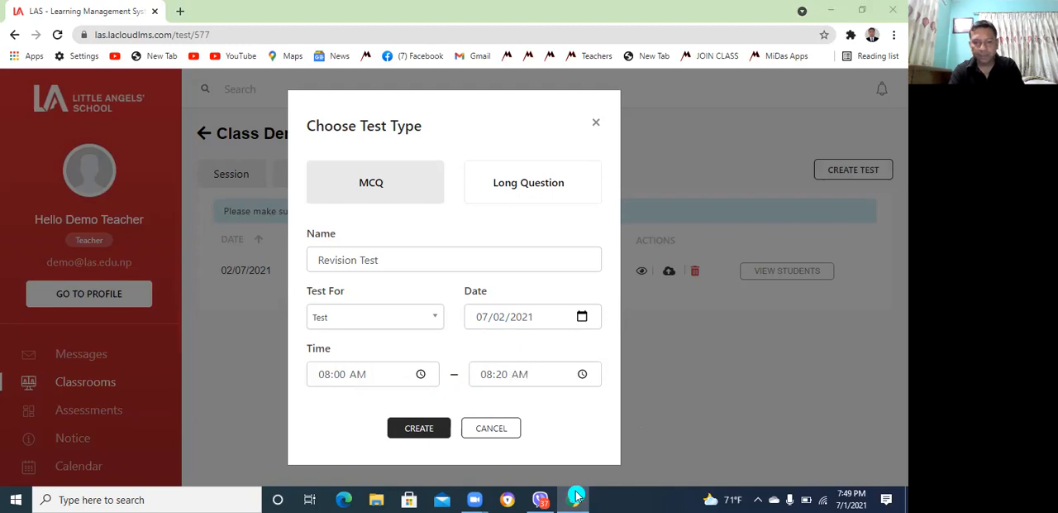
left_click(429, 428)
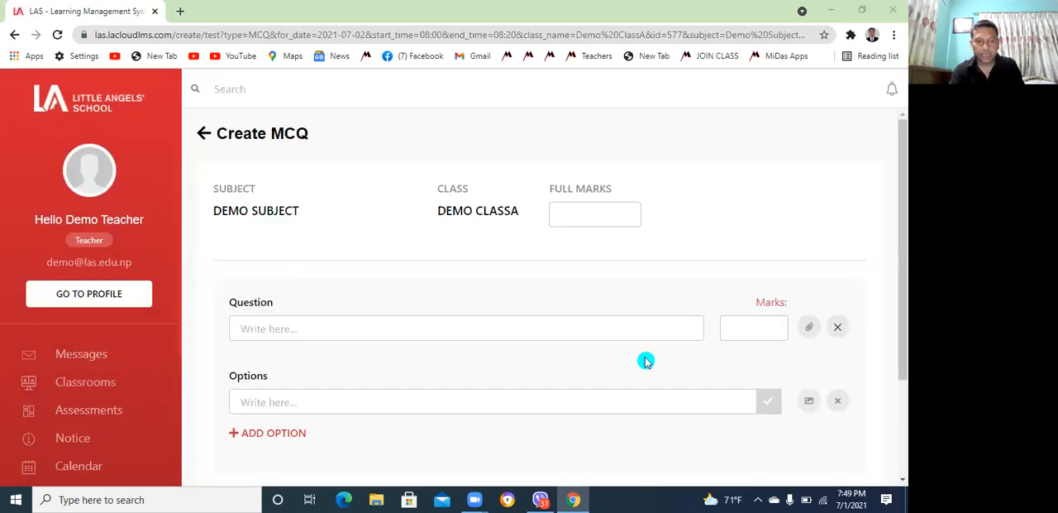
left_click(334, 321)
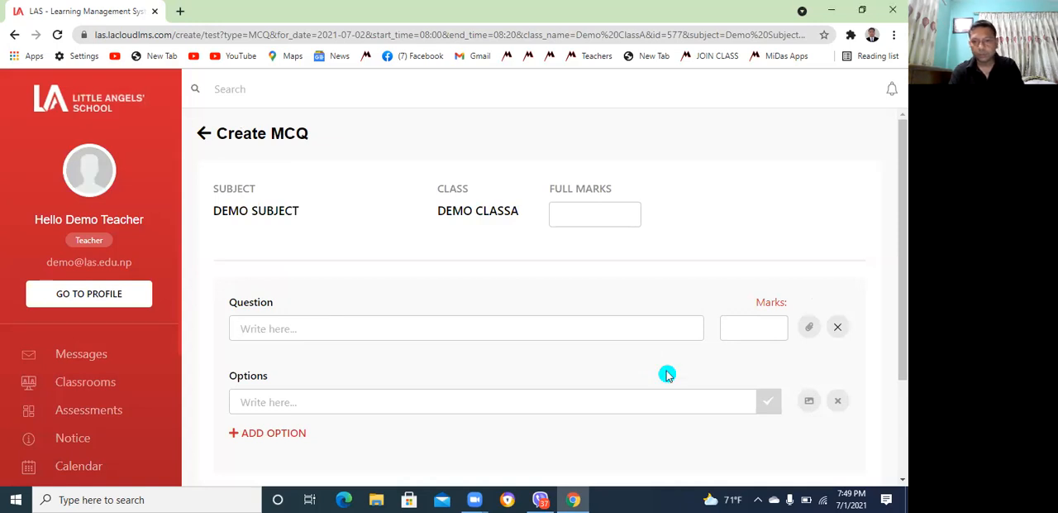
scroll(899, 479, "down", 1)
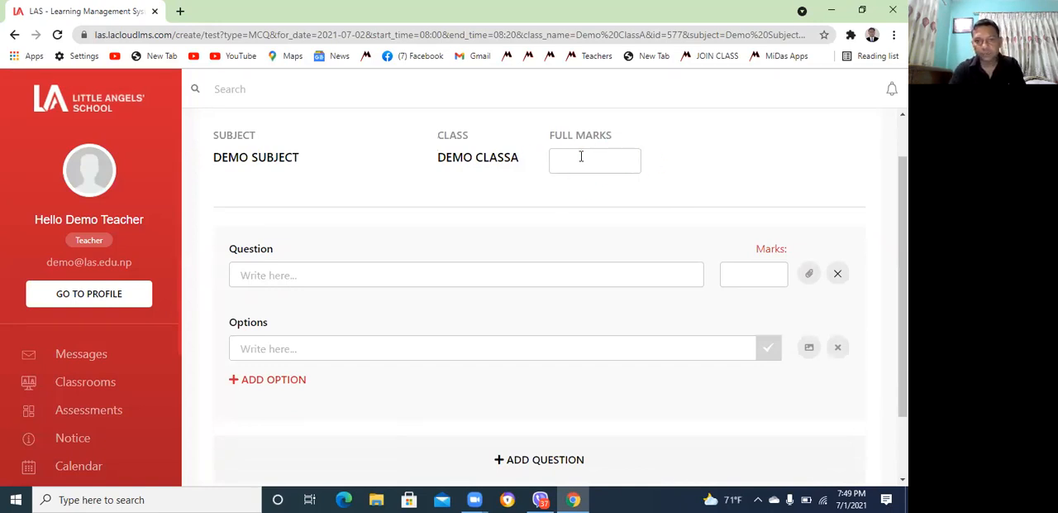
type("20")
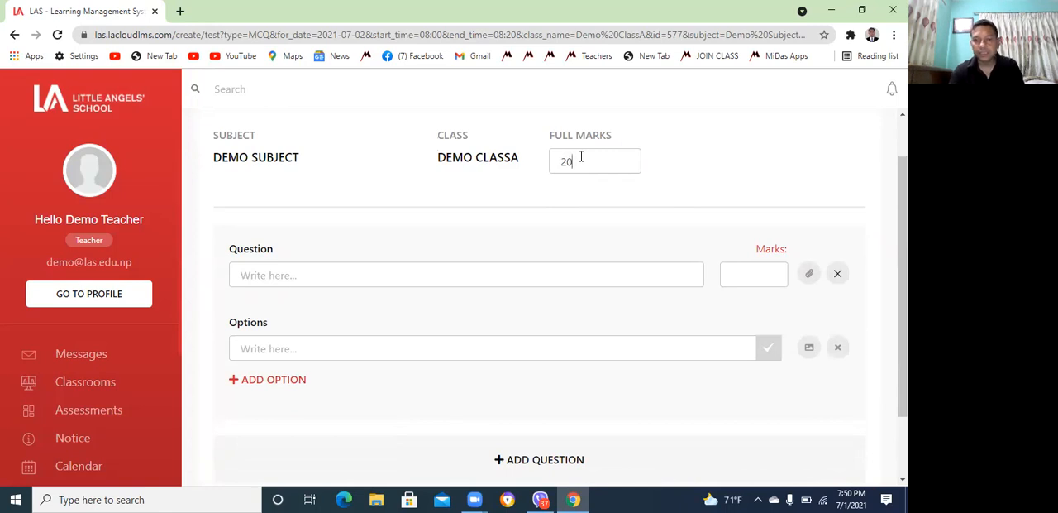
Enter the first question's text as "What is the past participle of 'go'?"
left_click(278, 276)
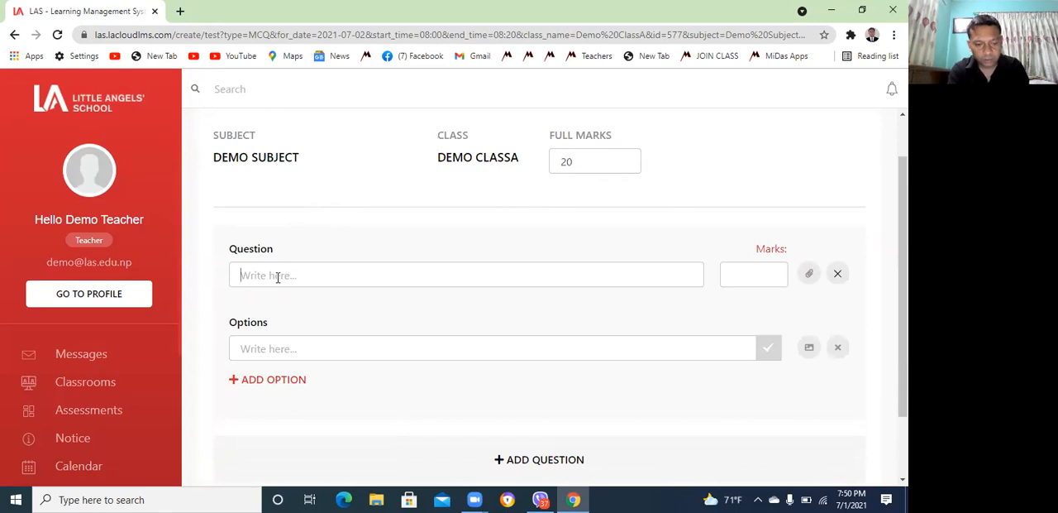
type("Wa")
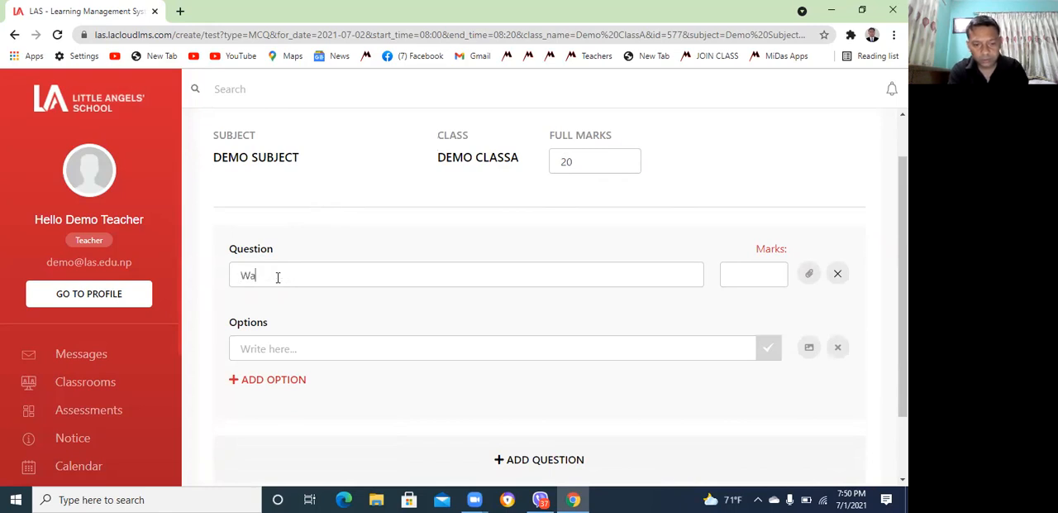
key("BackSpace")
type("hat is i")
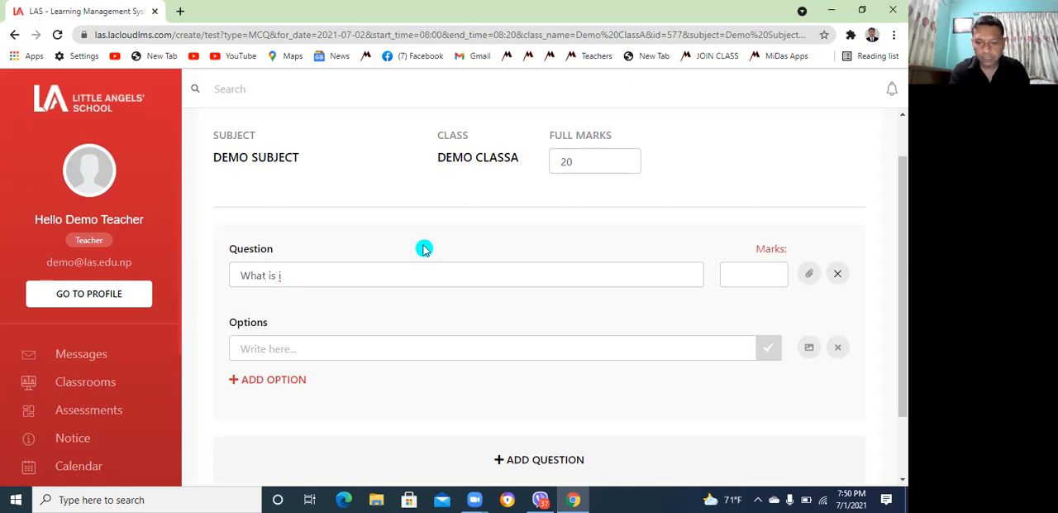
key("BackSpace")
type("the ")
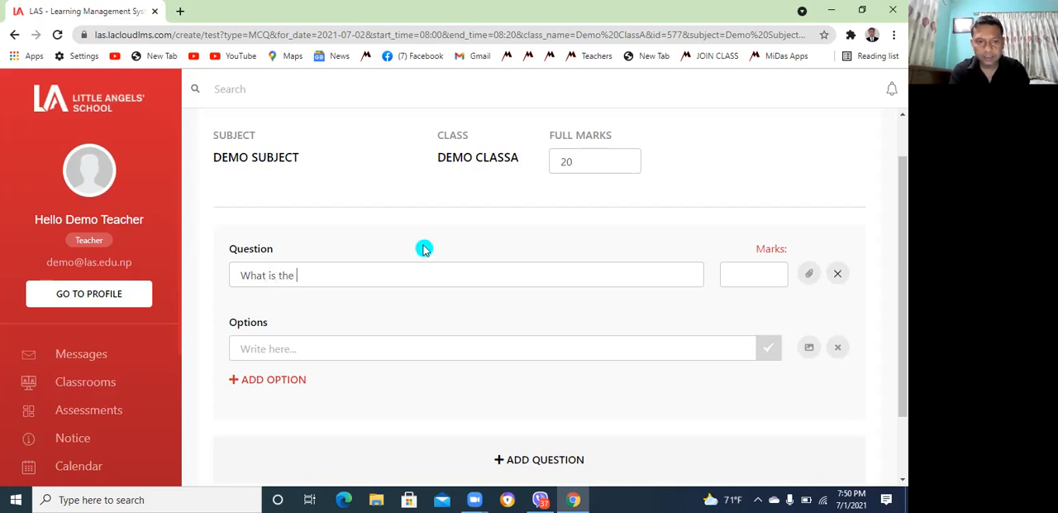
type("past par")
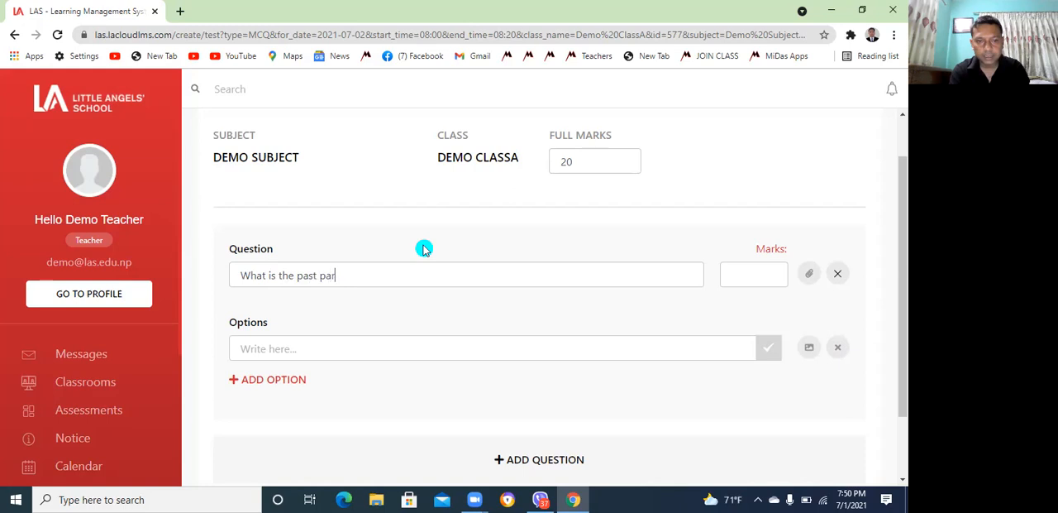
type("ticiple pf")
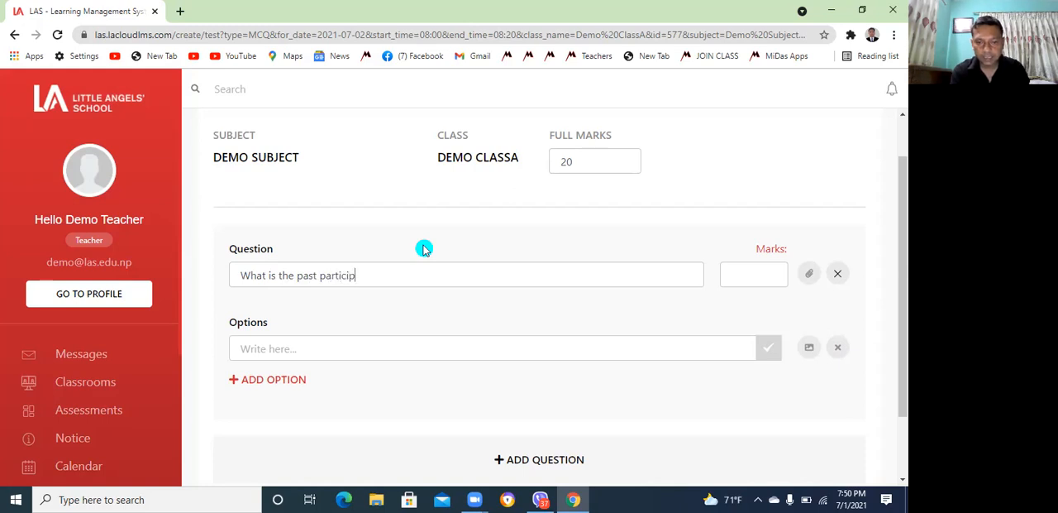
key("BackSpace")
key("BackSpace")
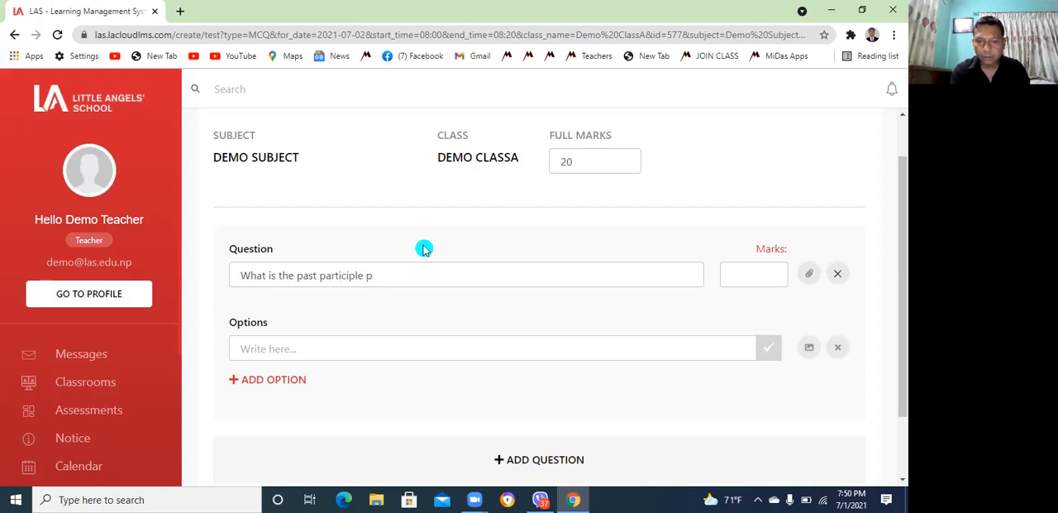
type("of ")
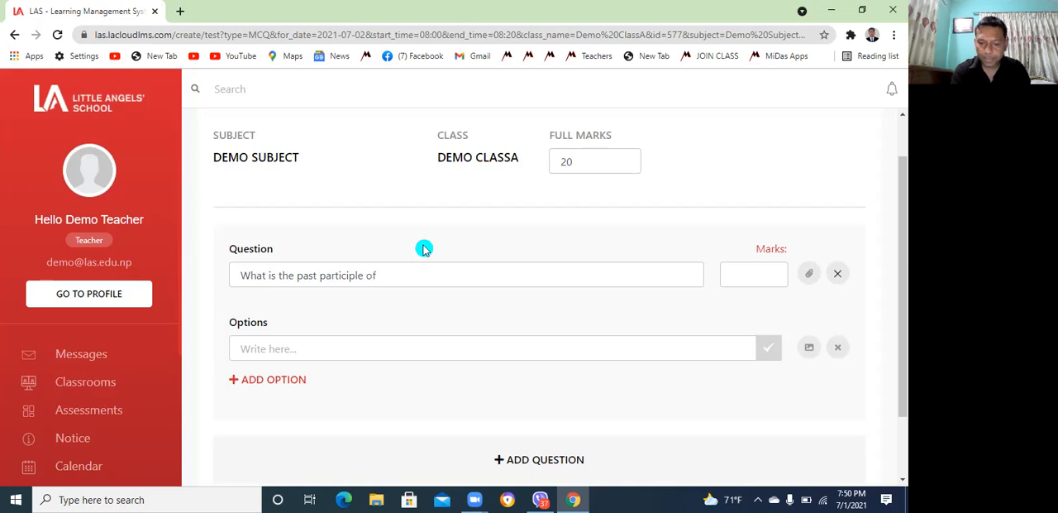
type("'go?'")
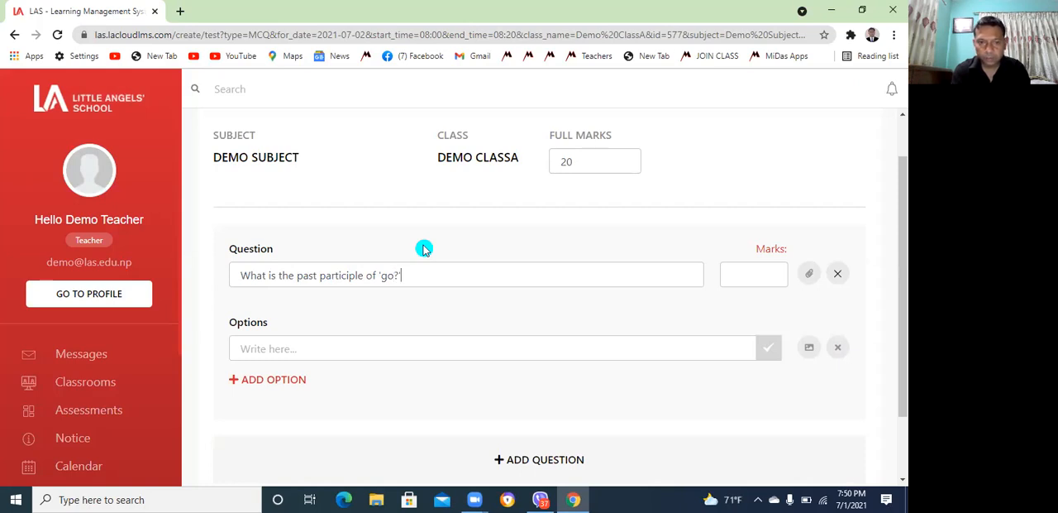
key("BackSpace")
key("BackSpace")
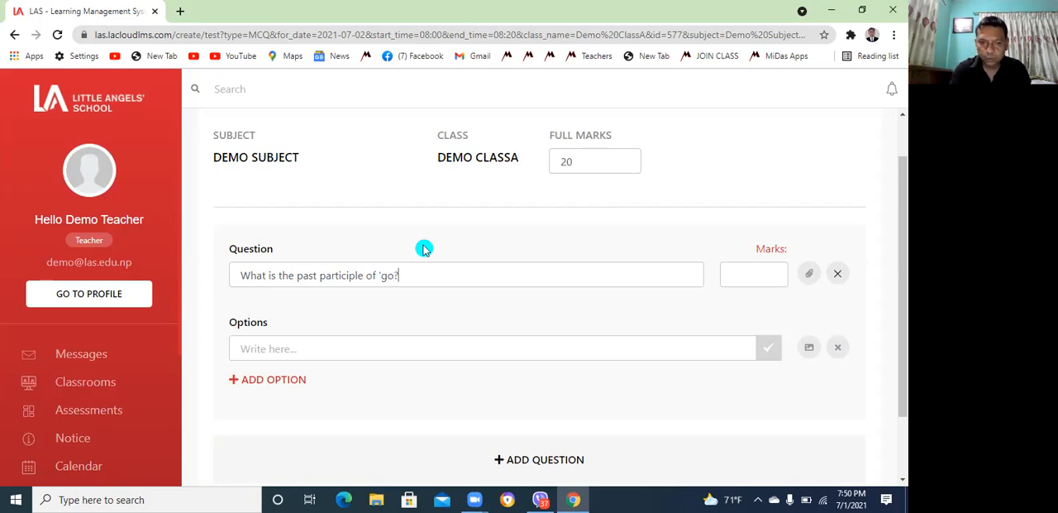
type("'?")
Give the question three answer options: "went", "gone" and "going"
left_click(291, 351)
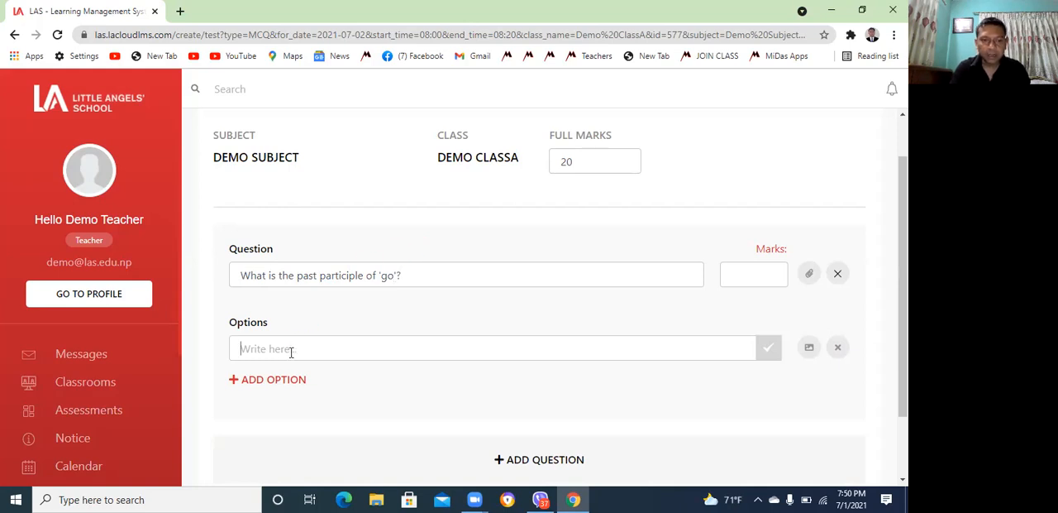
type("went")
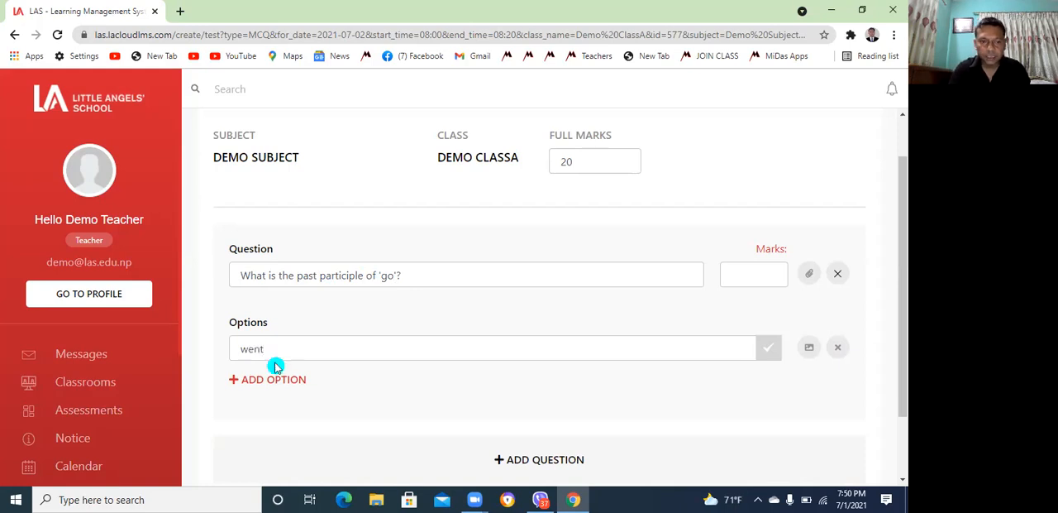
left_click(272, 380)
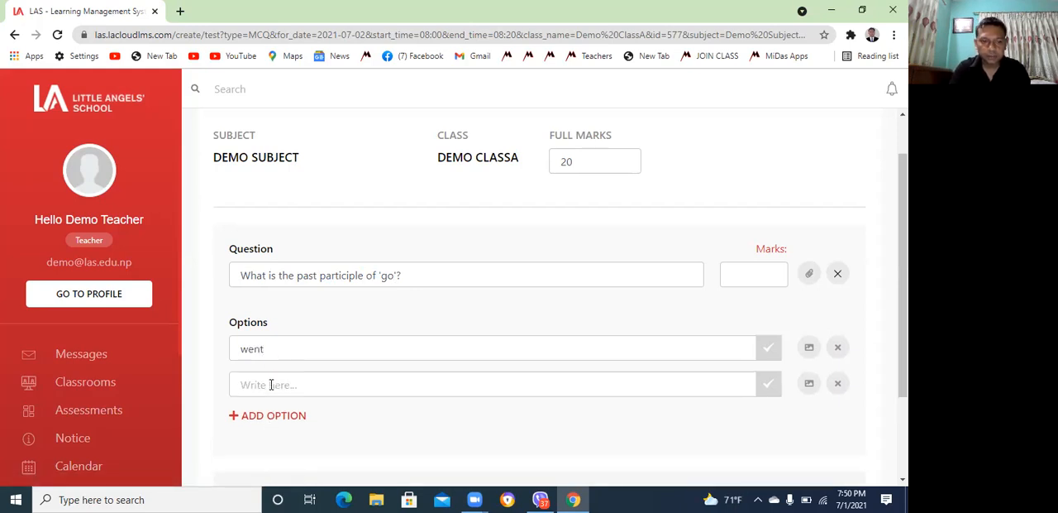
type("gone")
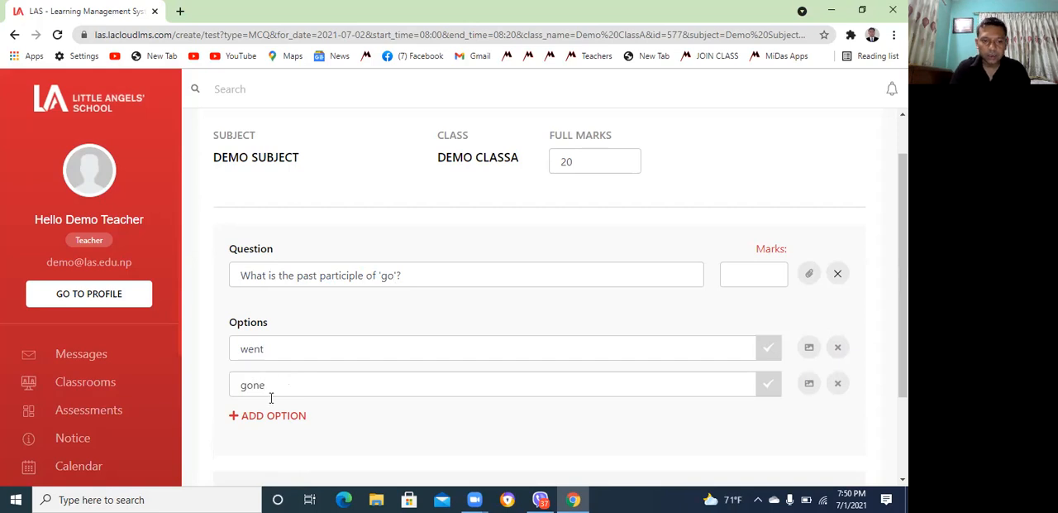
left_click(274, 418)
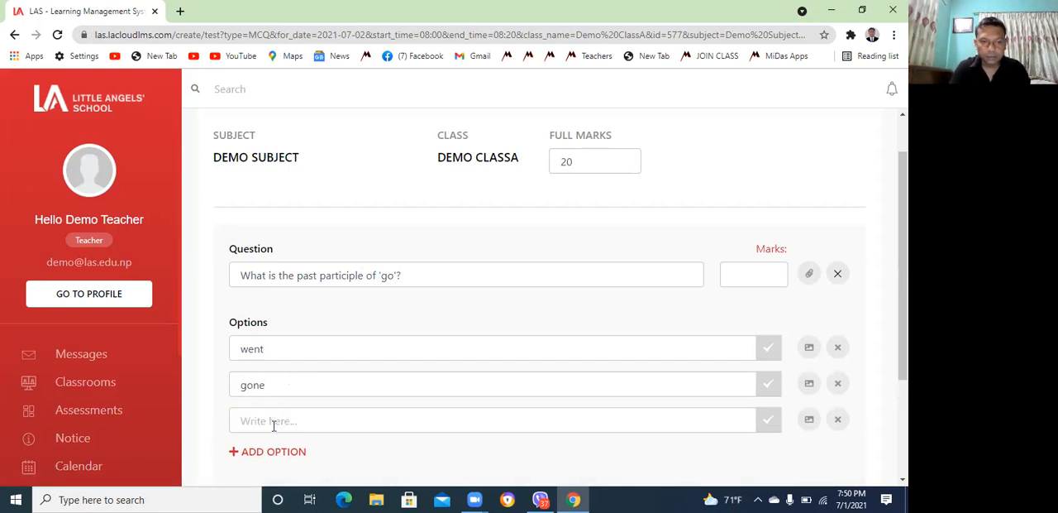
type("going")
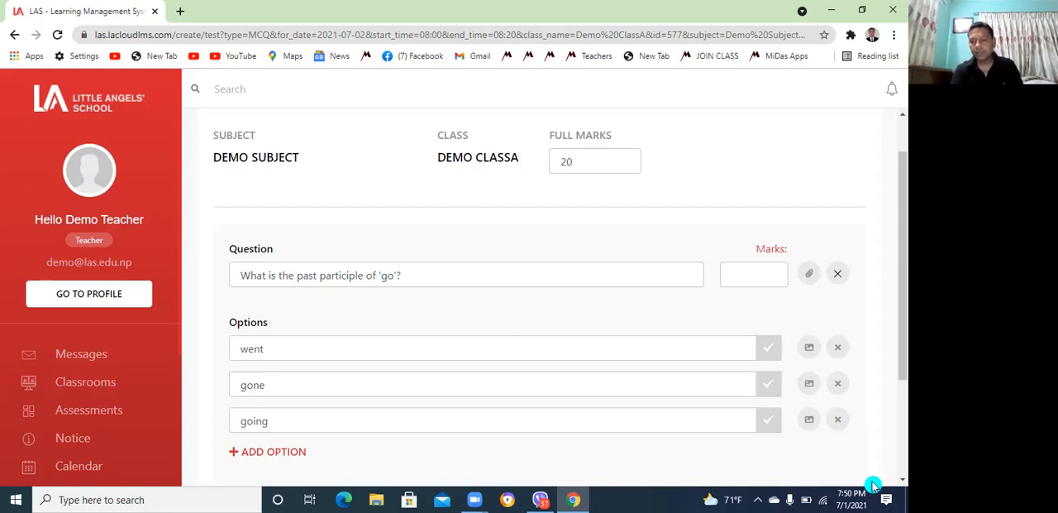
Mark "gone" as the correct answer and try to submit the MCQ test
scroll(898, 482, "down", 2)
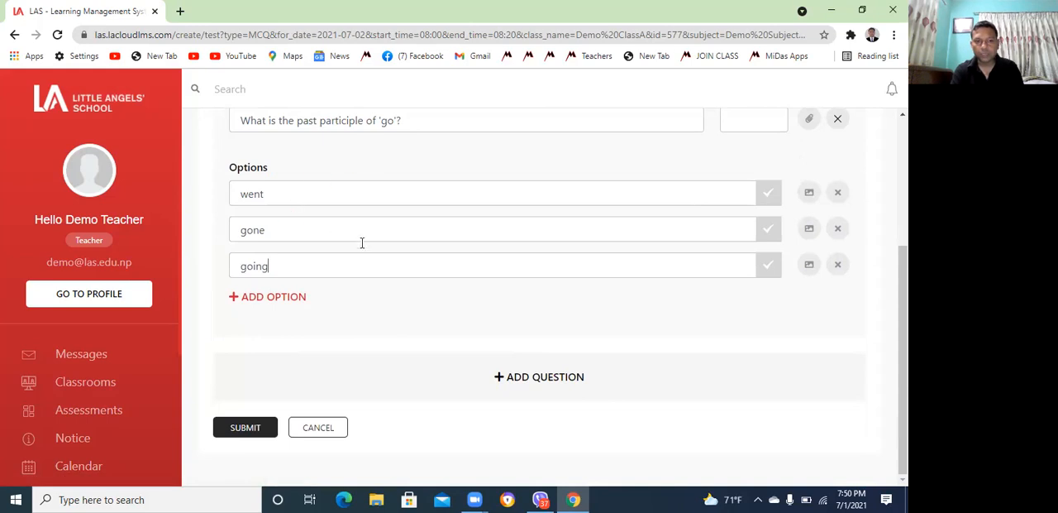
left_click(767, 231)
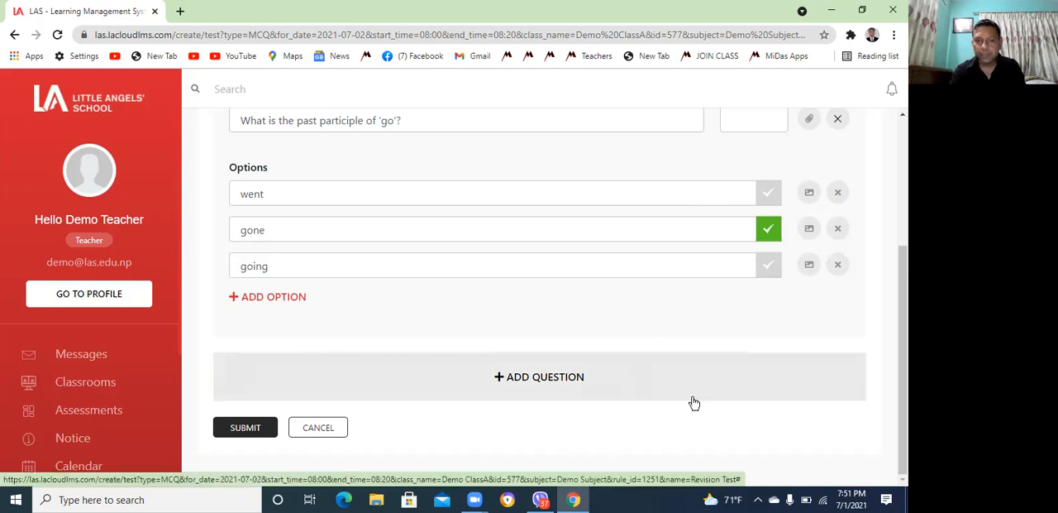
left_click(242, 427)
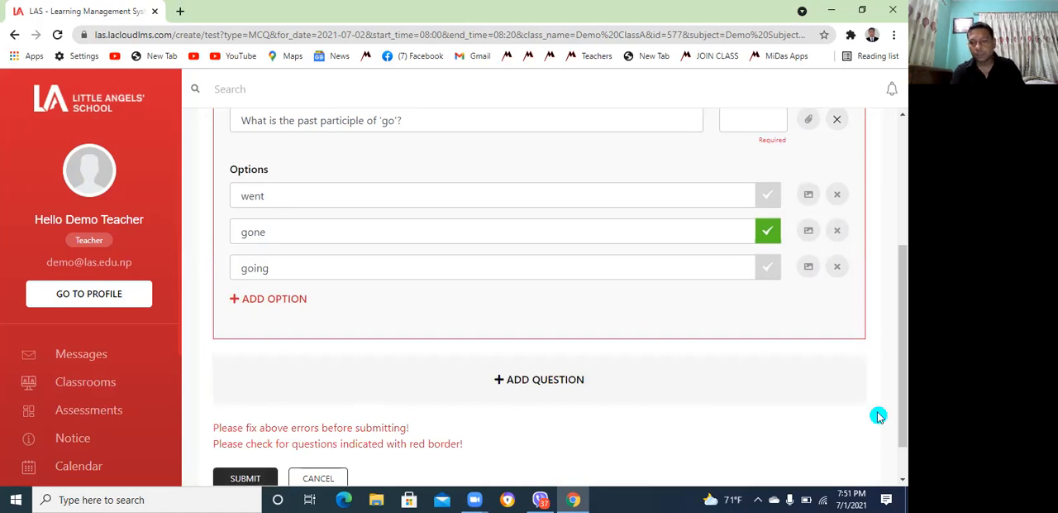
Review the form's submission errors and change the test's full marks to 1
scroll(899, 483, "down", 1)
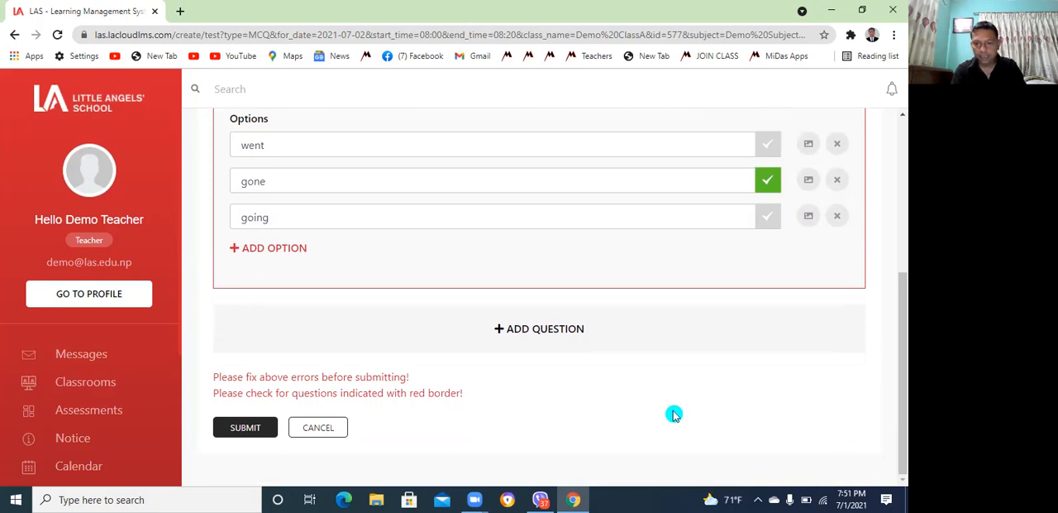
scroll(899, 122, "up", 3)
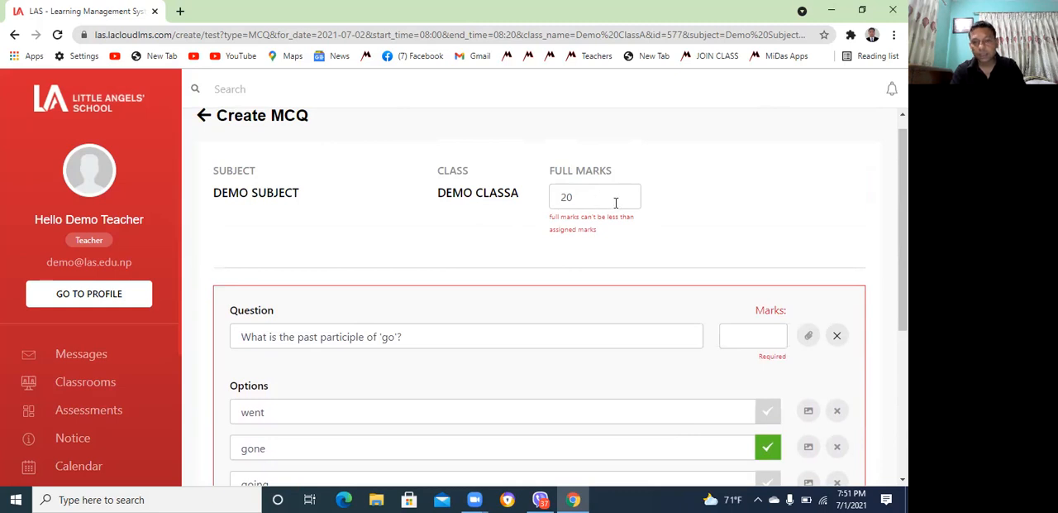
left_click(902, 480)
left_click(902, 479)
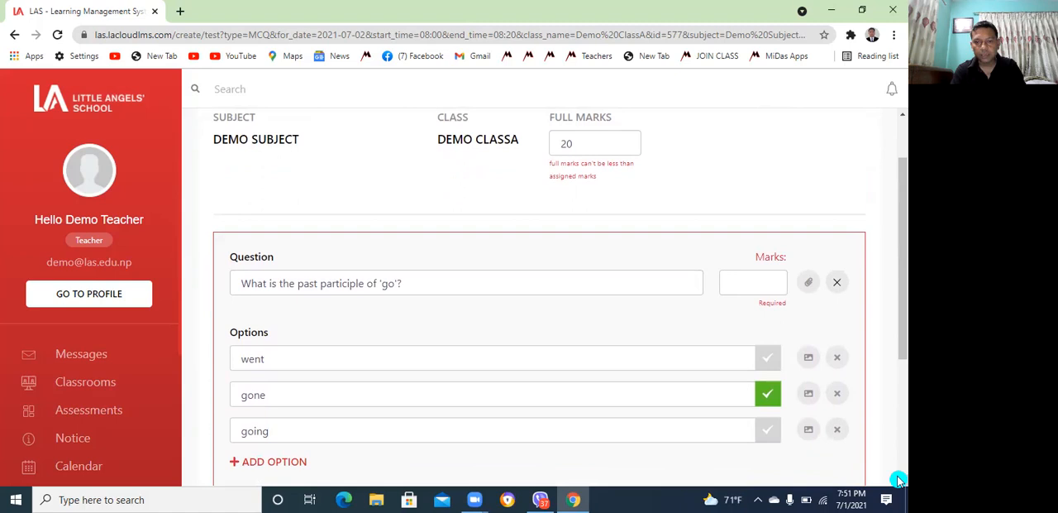
left_click(902, 480)
left_click(901, 479)
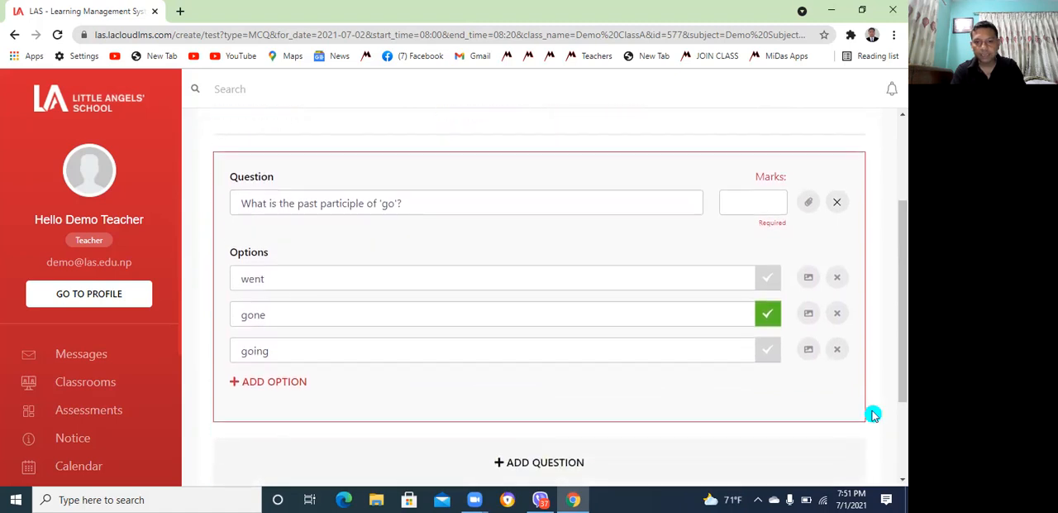
left_click(899, 122)
left_click(584, 216)
key("BackSpace")
key("BackSpace")
type("1")
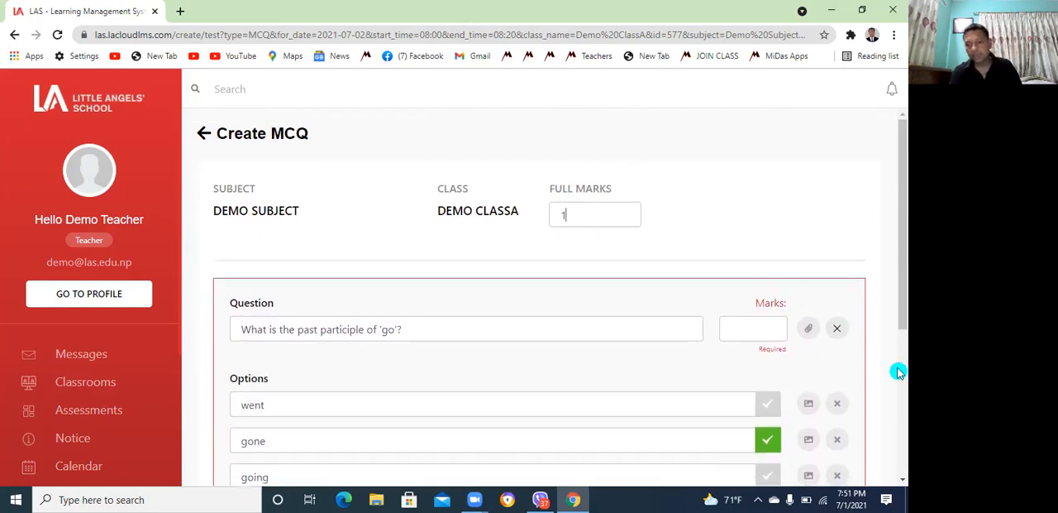
Assign 1 mark to the past participle question and try to submit the test again
left_click_drag(898, 316, 900, 480)
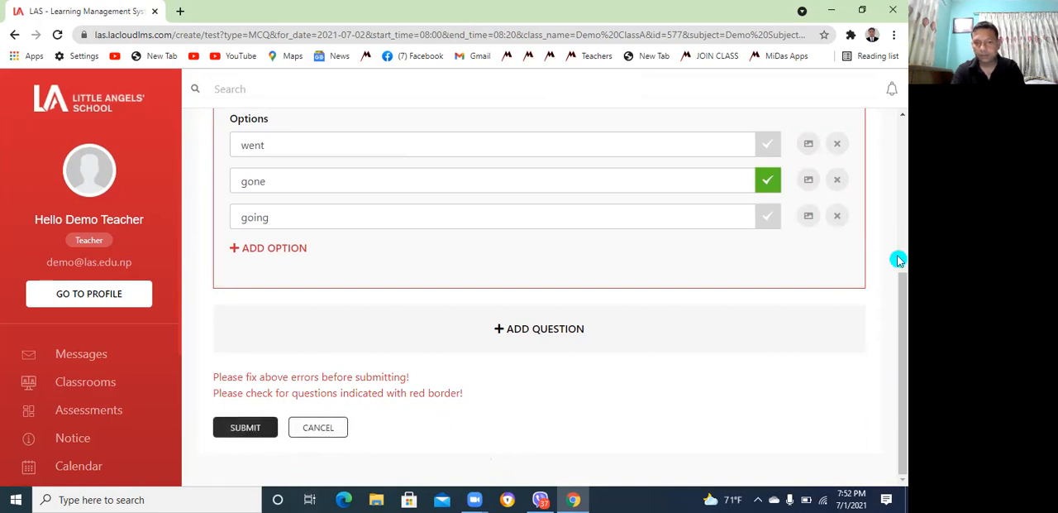
left_click_drag(899, 292, 869, 244)
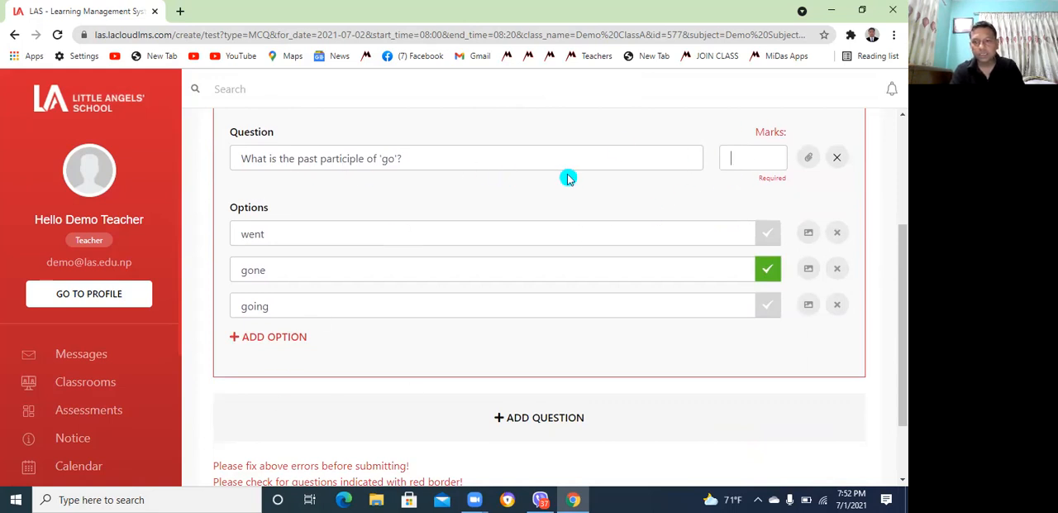
type("1")
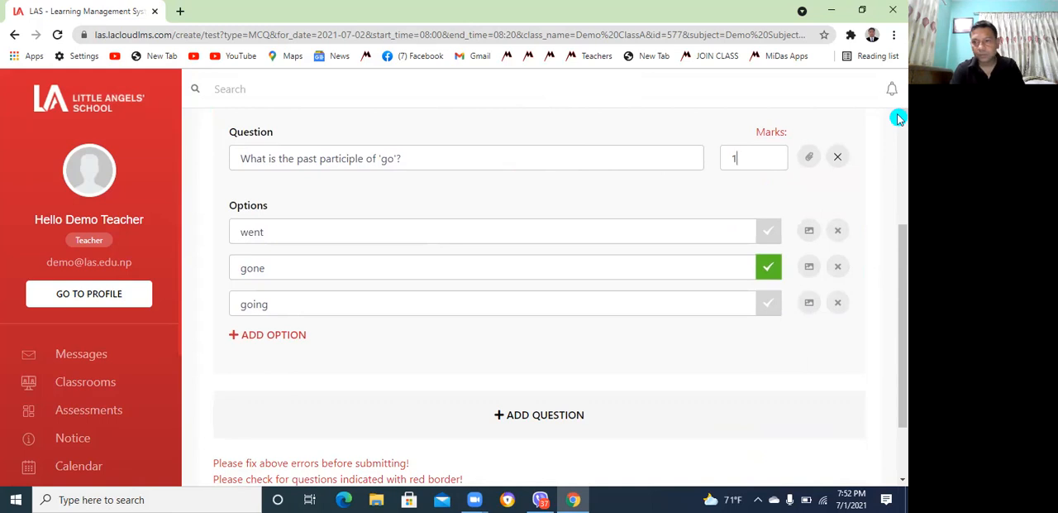
scroll(899, 116, "up", 2)
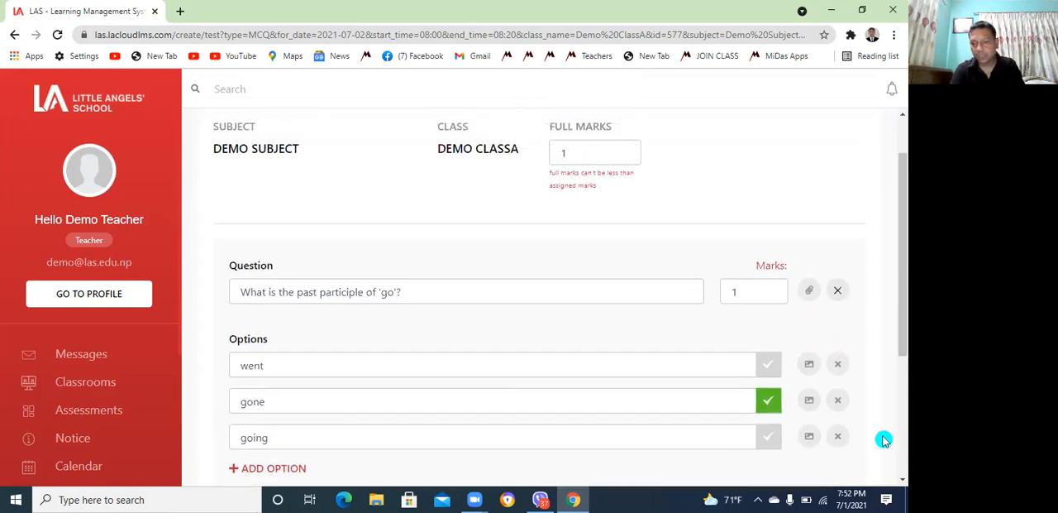
left_click(902, 481)
scroll(901, 486, "down", 3)
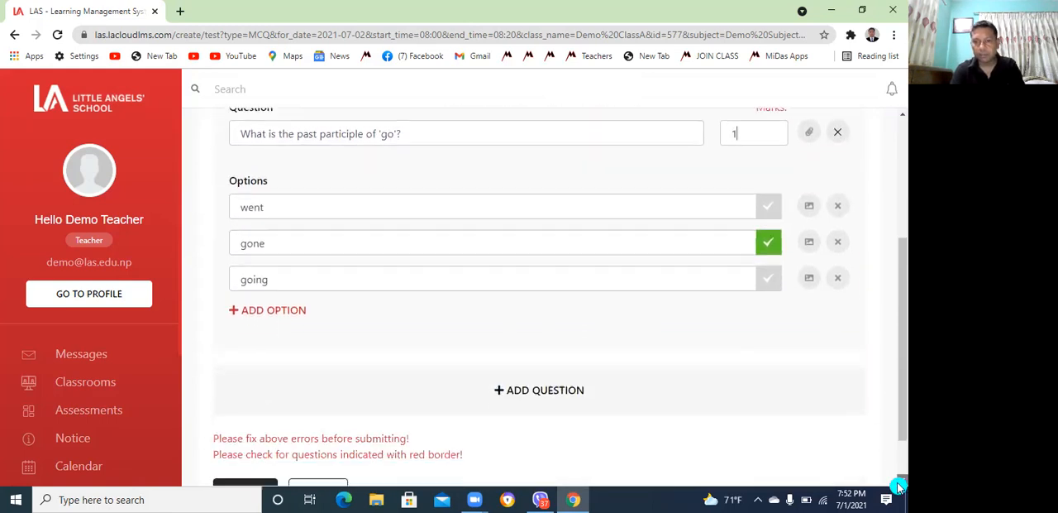
left_click(246, 429)
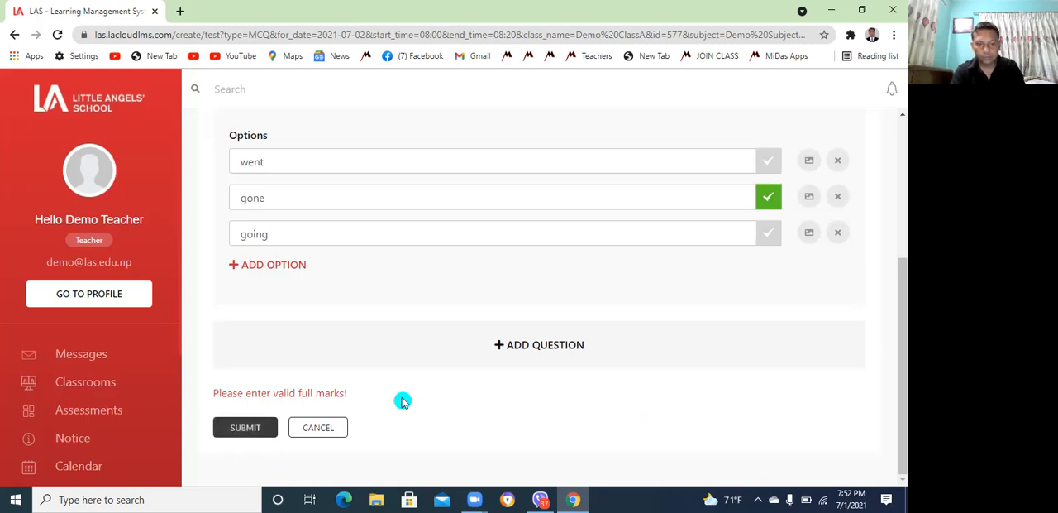
Set the test's full marks to 20 and submit the MCQ test
left_click_drag(899, 295, 900, 194)
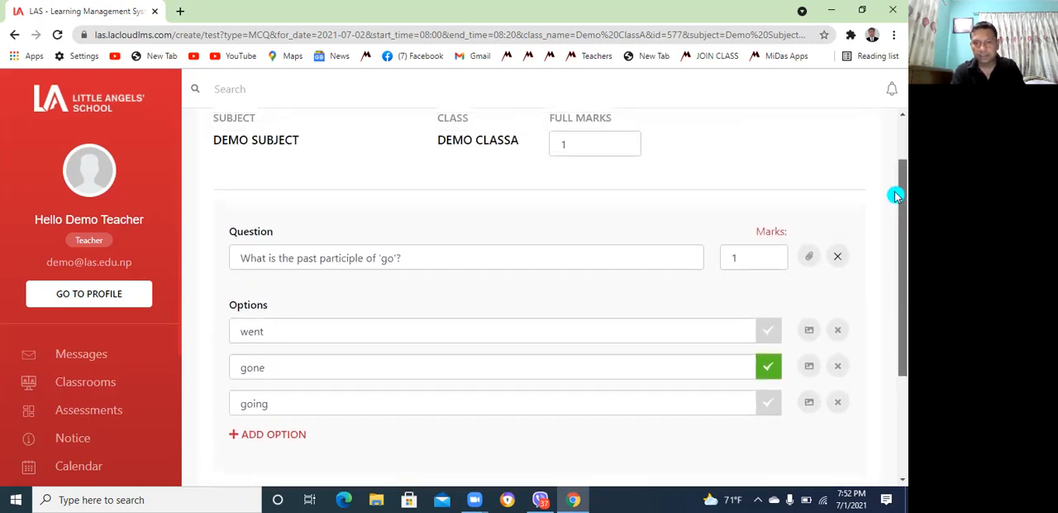
left_click(608, 142)
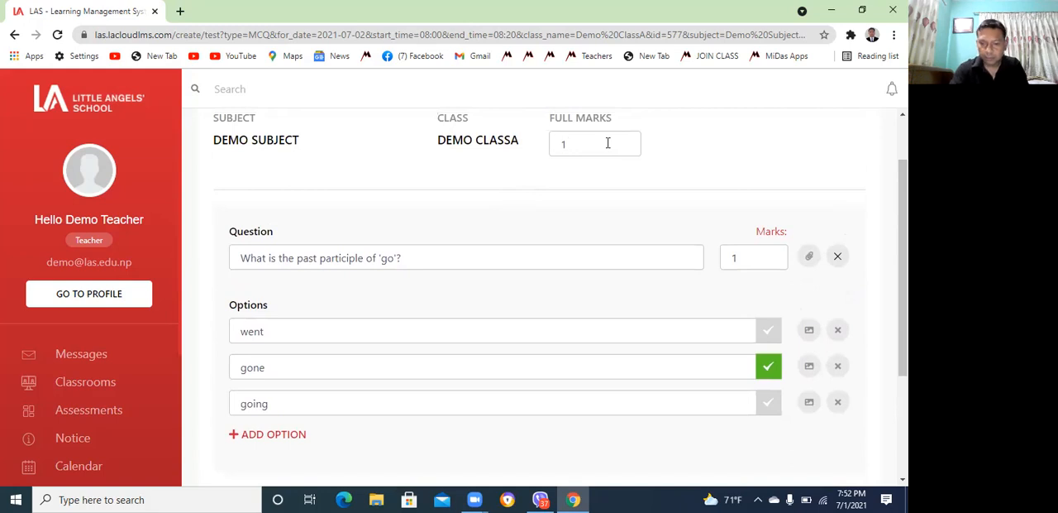
key("BackSpace")
type("20")
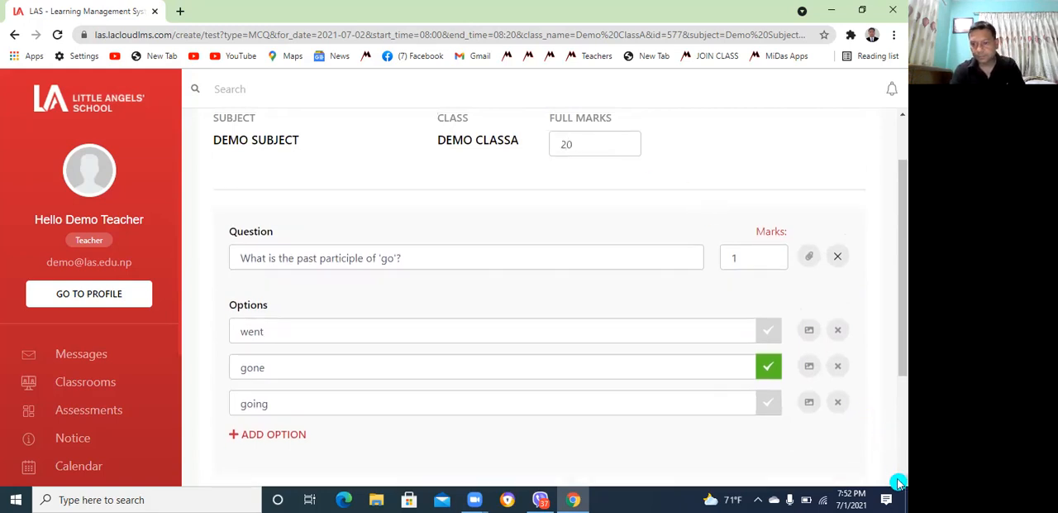
scroll(899, 482, "down", 2)
left_click(248, 427)
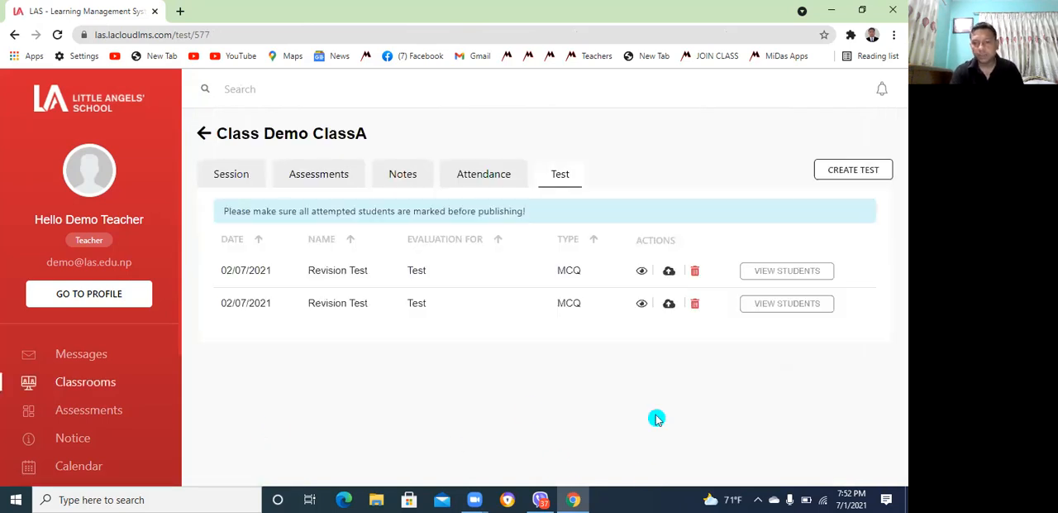
Open the student list of the second Revision Test in the class's test list
left_click(787, 304)
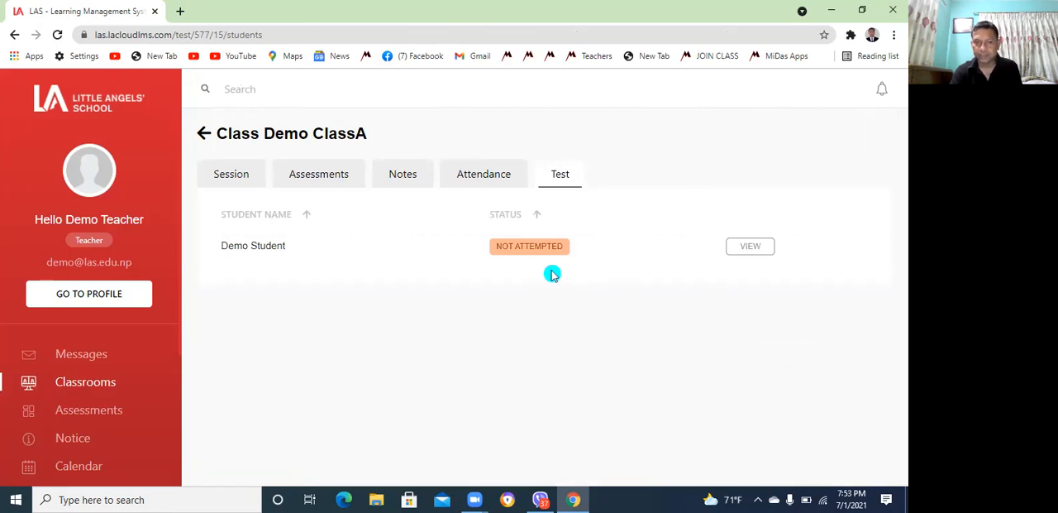
Start a Long Question test in Demo ClassA named Revision Test, for Test, dated 07/02/2021
left_click(567, 181)
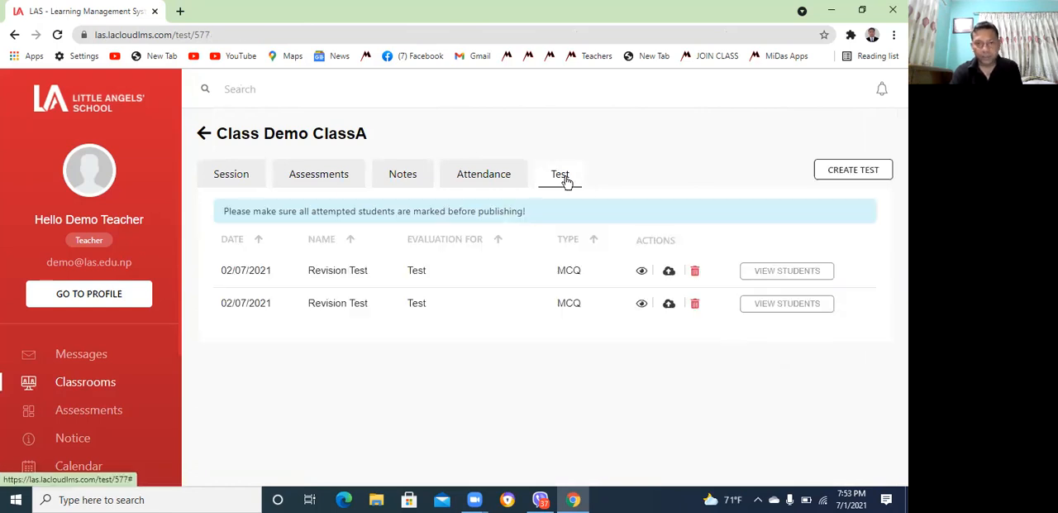
left_click(869, 169)
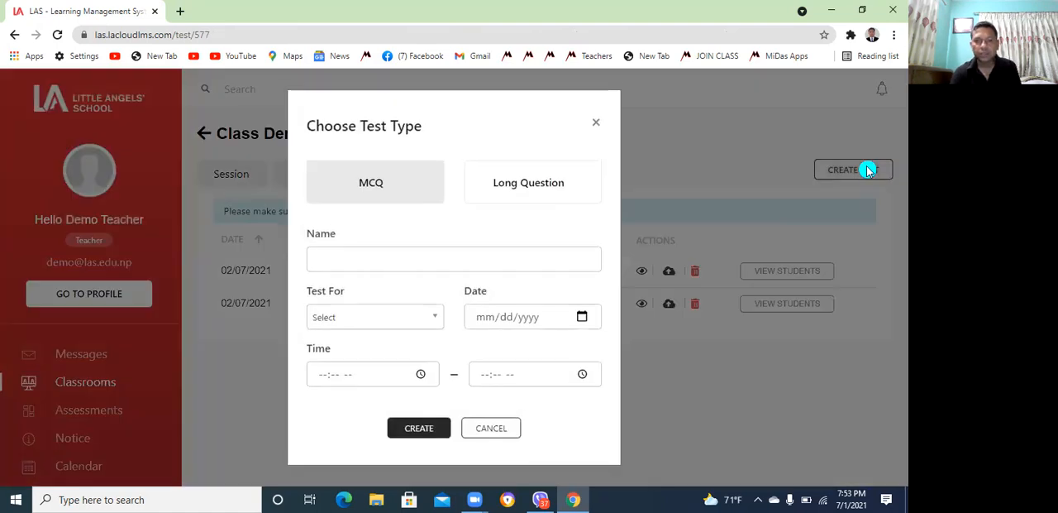
left_click(528, 191)
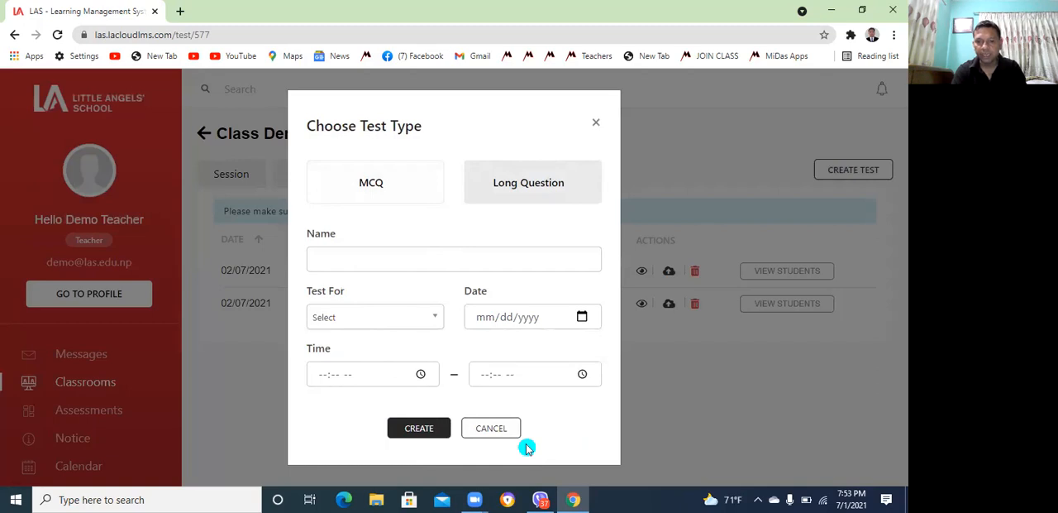
left_click(363, 259)
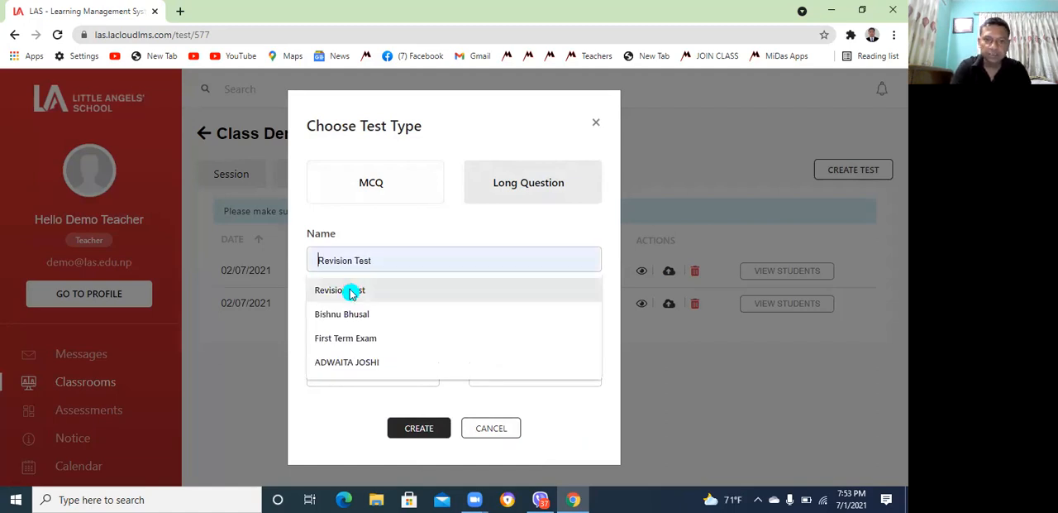
left_click(350, 290)
left_click(432, 317)
left_click(345, 377)
left_click(583, 317)
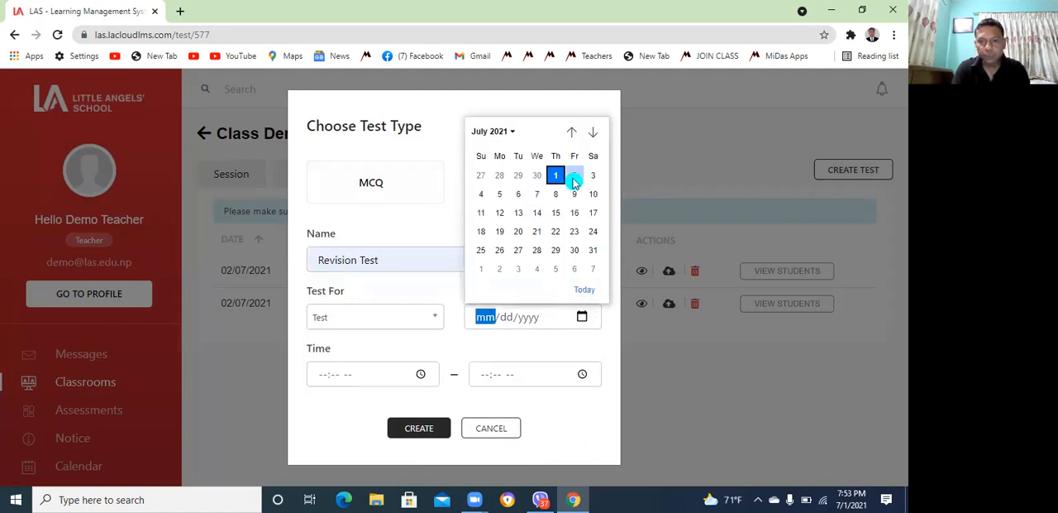
left_click(574, 176)
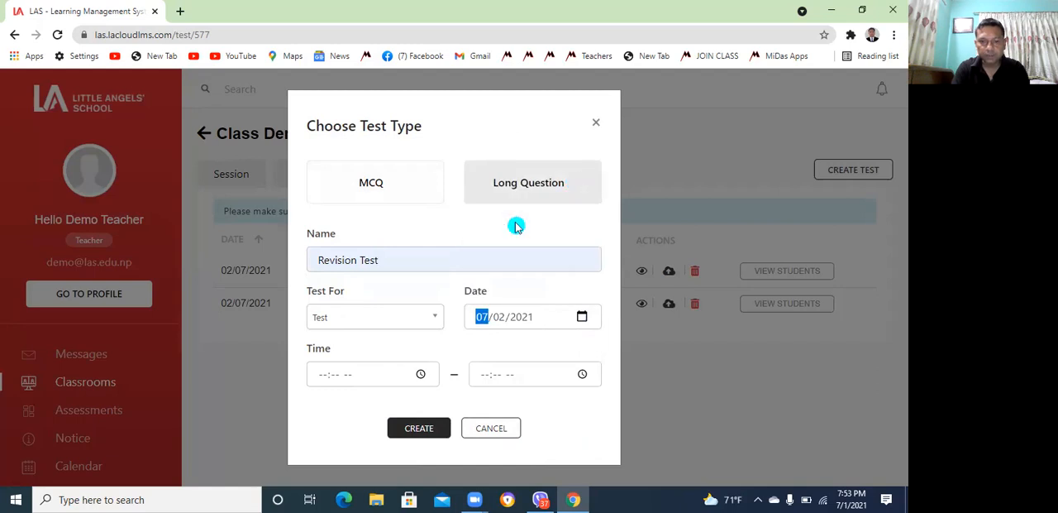
Set the test time from 10:00 AM to 11:00 AM and create the test to open its question form
left_click(322, 378)
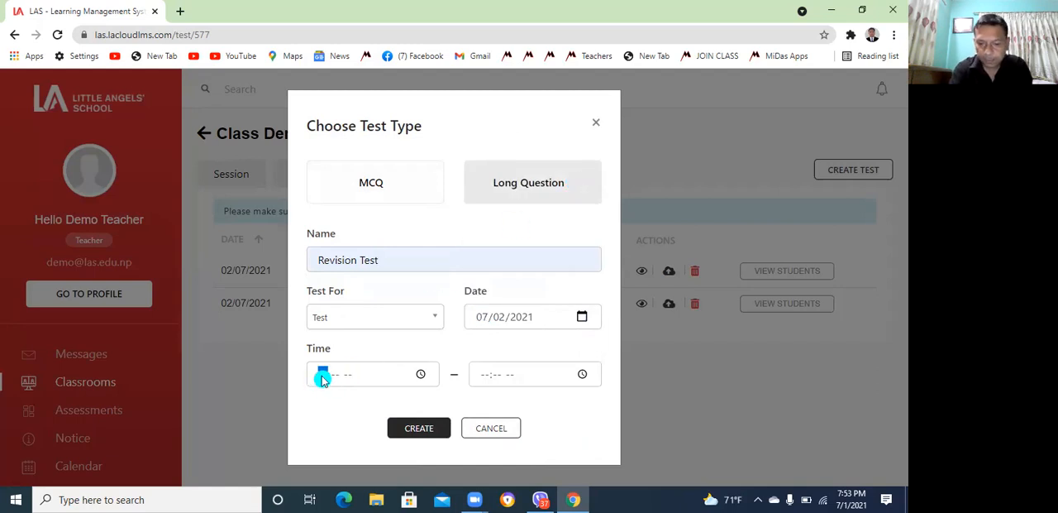
type("8")
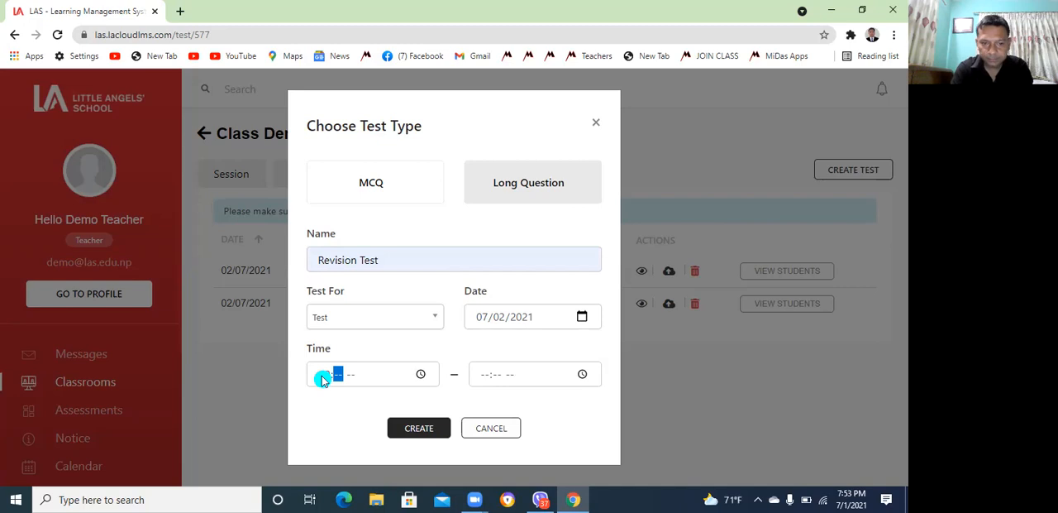
type("00a")
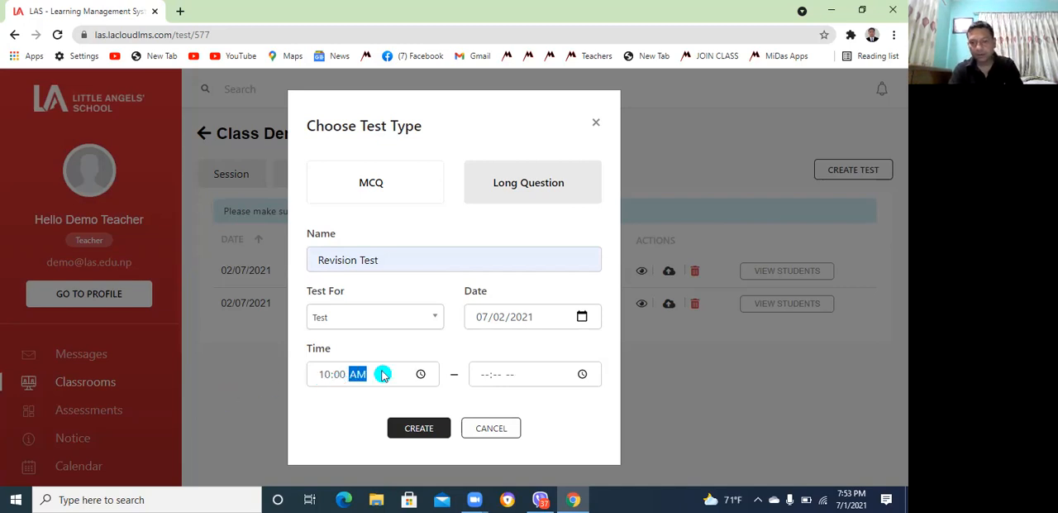
left_click(483, 375)
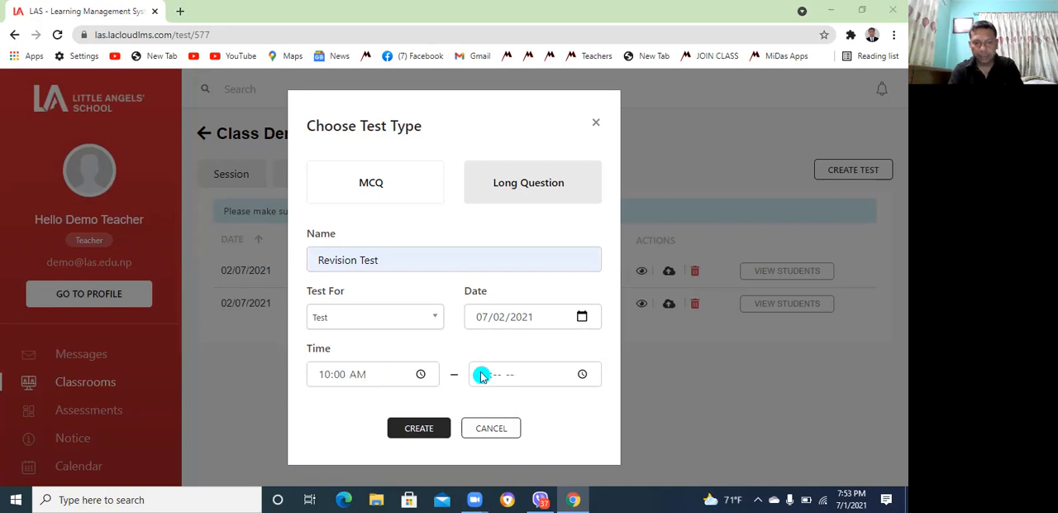
left_click(483, 375)
type("11")
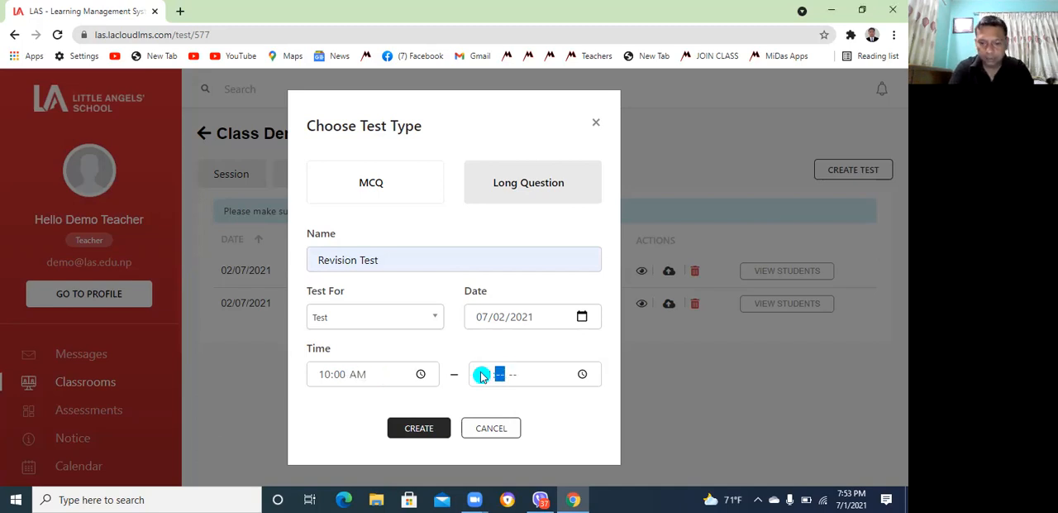
type("00a")
left_click(423, 432)
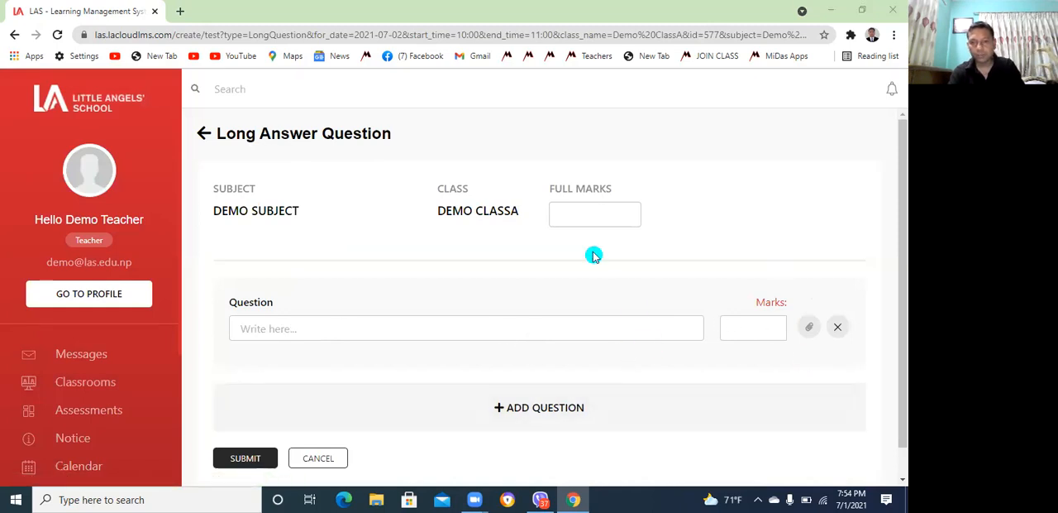
Look over the Long Answer Question form and return to the class's test list without submitting
left_click(898, 483)
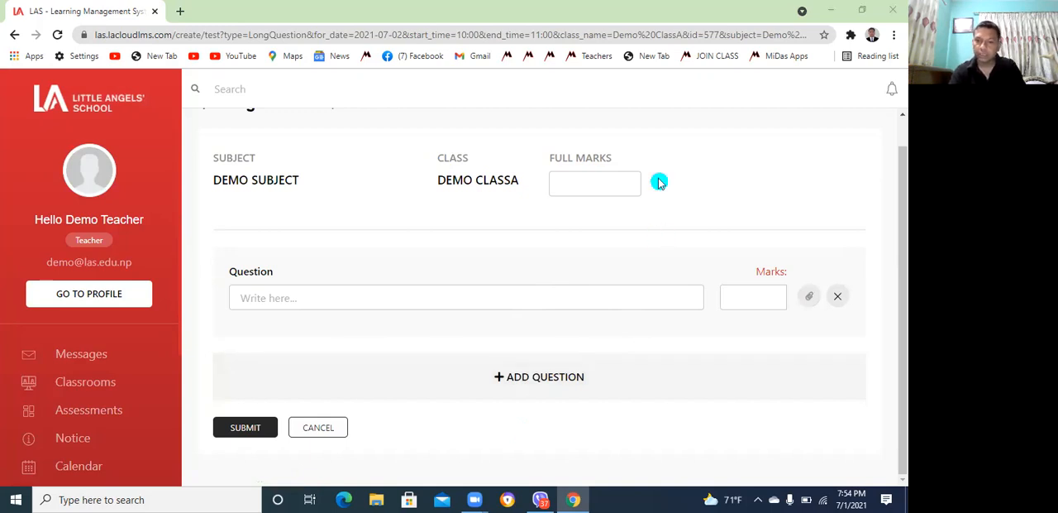
left_click_drag(900, 158, 896, 100)
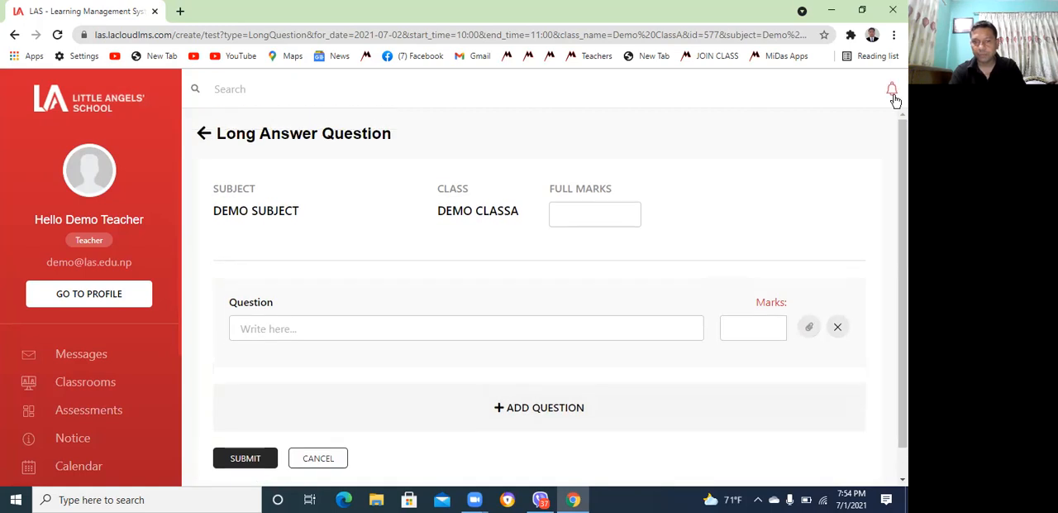
left_click(17, 37)
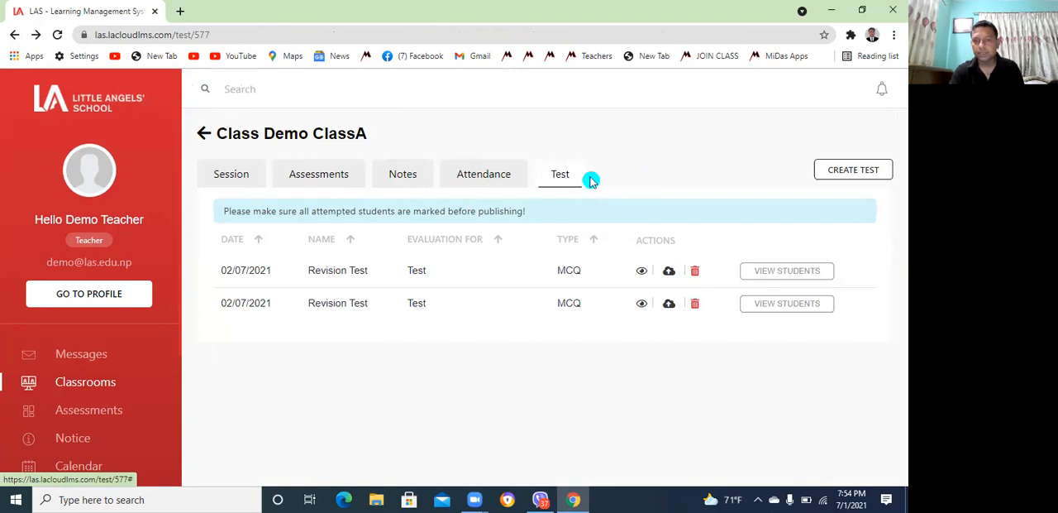
Open the class's sessions and check the classroom details and the student list
left_click(231, 178)
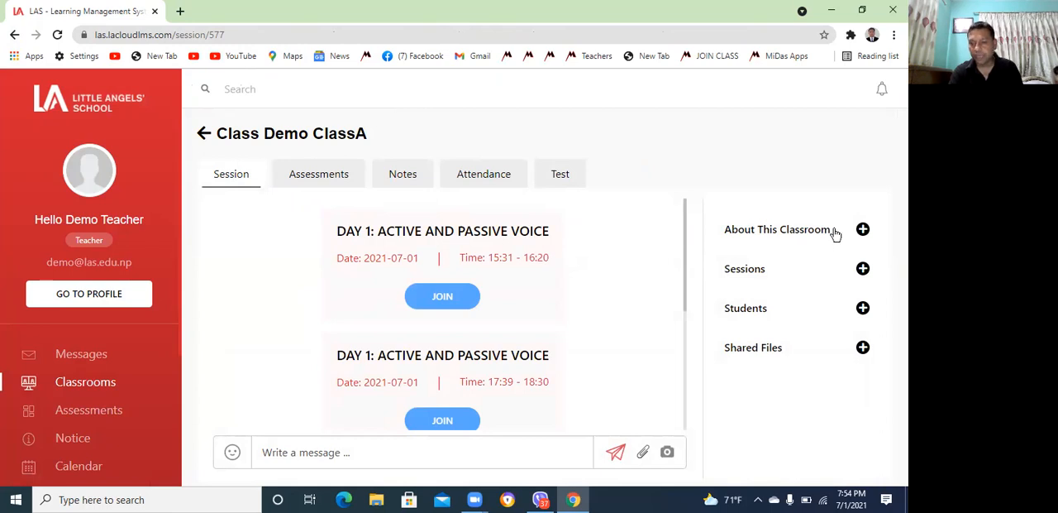
left_click(864, 232)
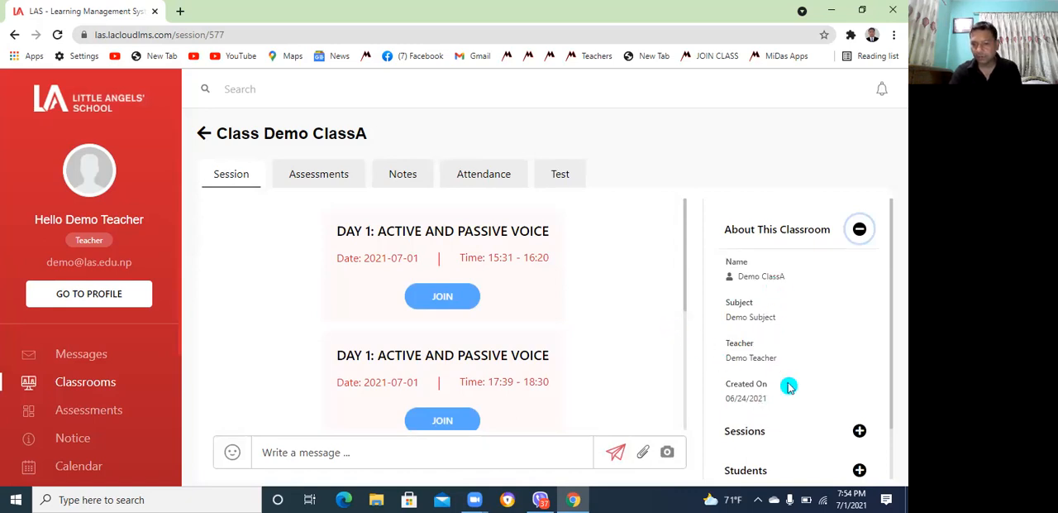
left_click(647, 293)
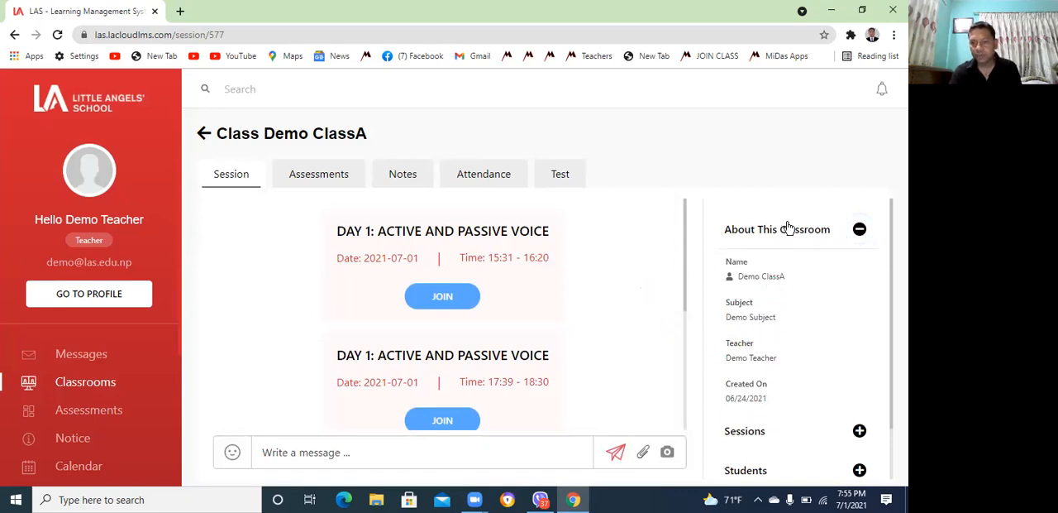
left_click(860, 231)
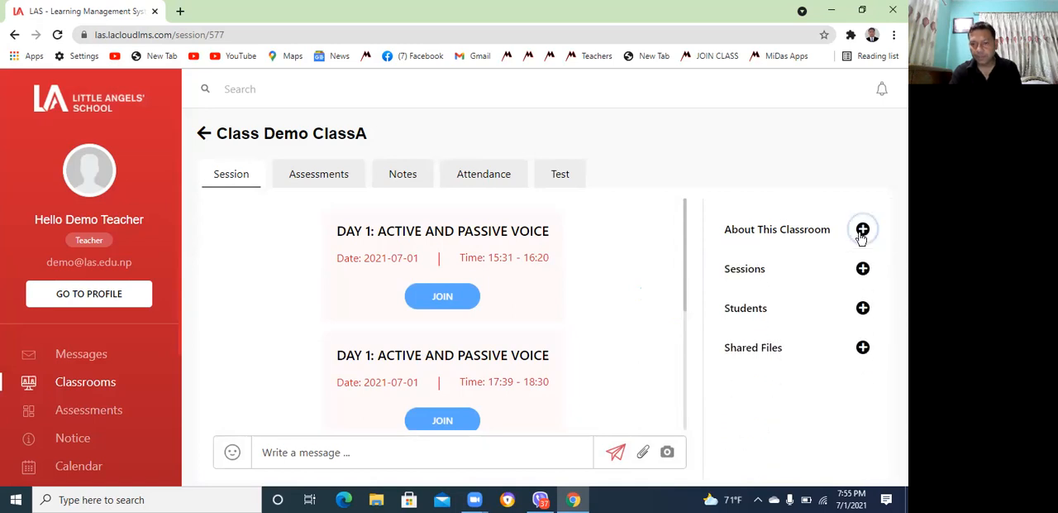
left_click(756, 312)
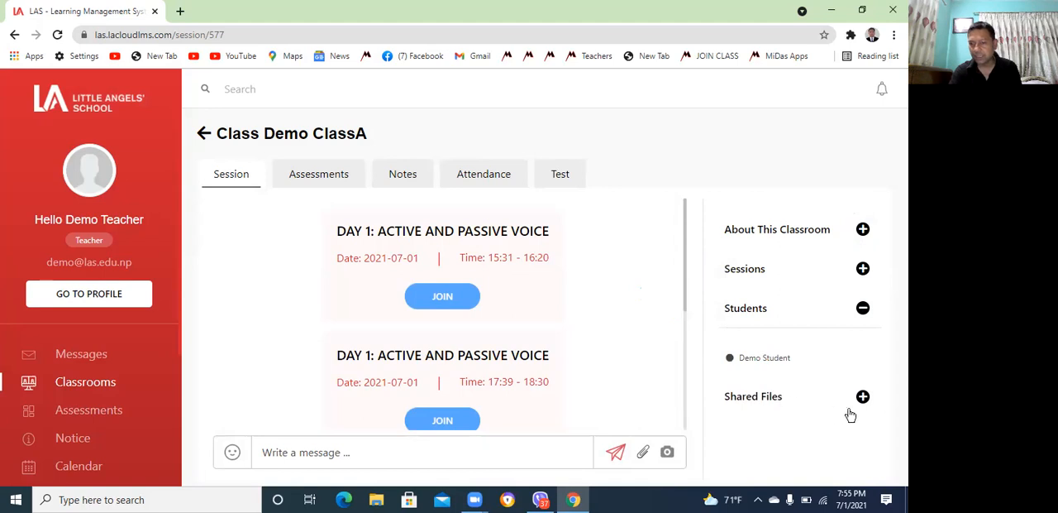
Draft the class chat message "Dear Student, Please be on time for tomorrow's class."
left_click(685, 301)
left_click_drag(685, 301, 692, 429)
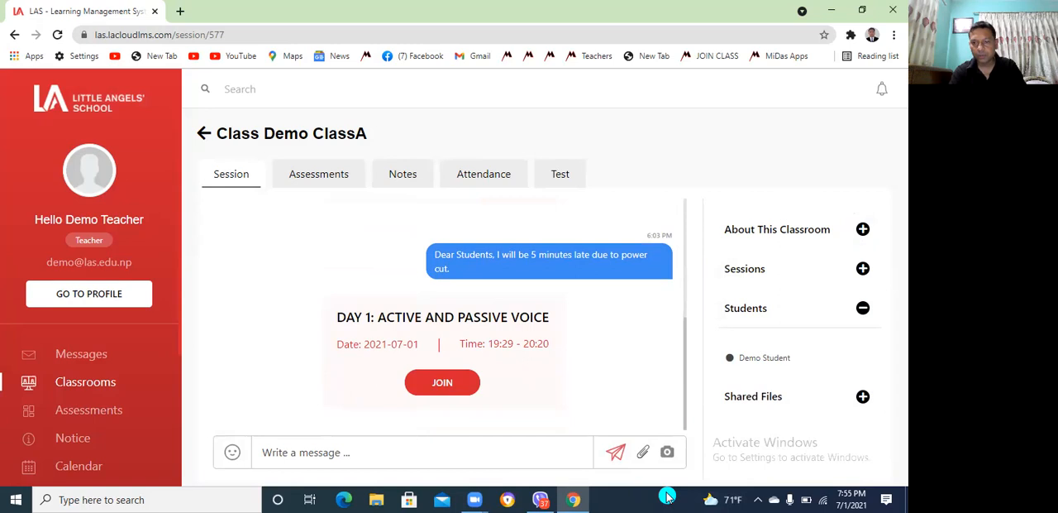
left_click(356, 451)
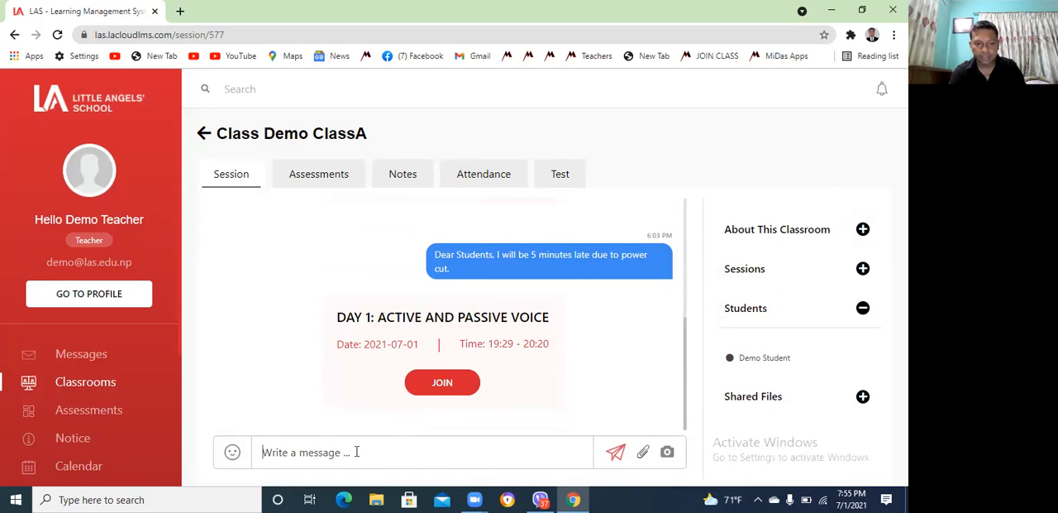
type("Dear Su")
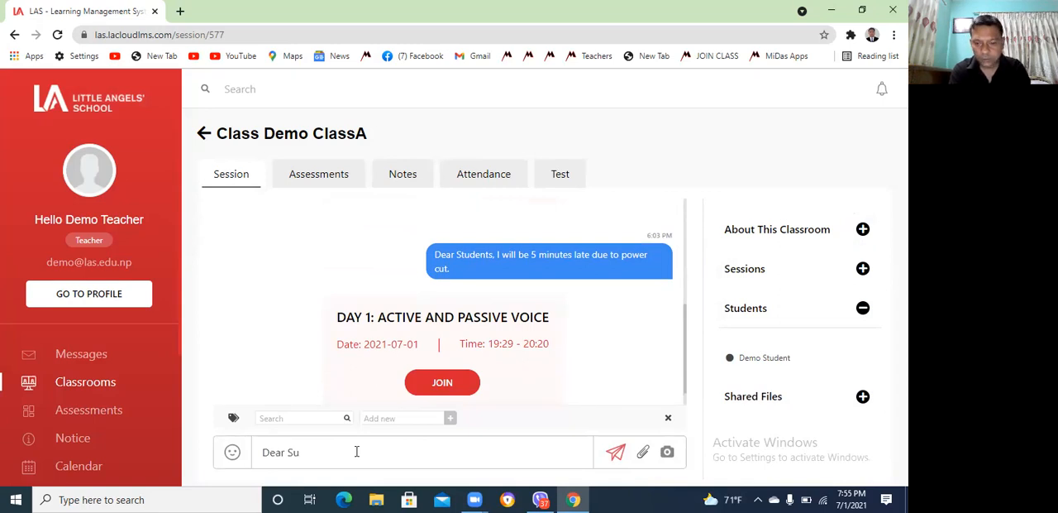
key("BackSpace")
type("tudent")
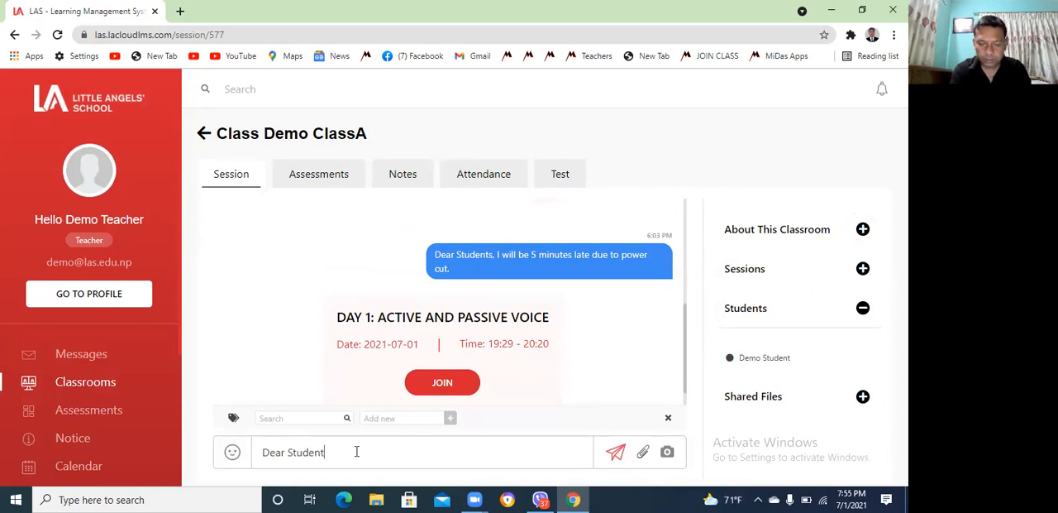
type(", Please be")
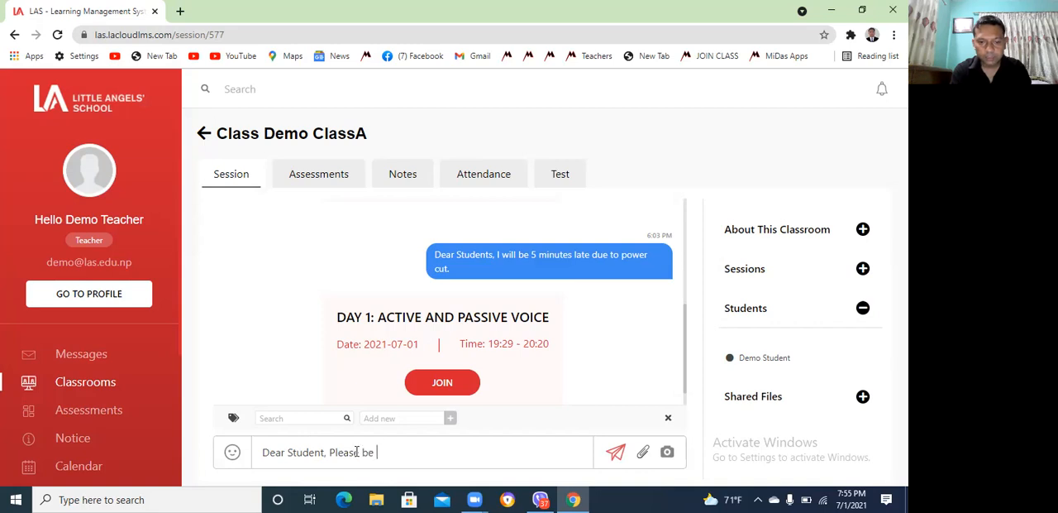
type(" on time for tomorr")
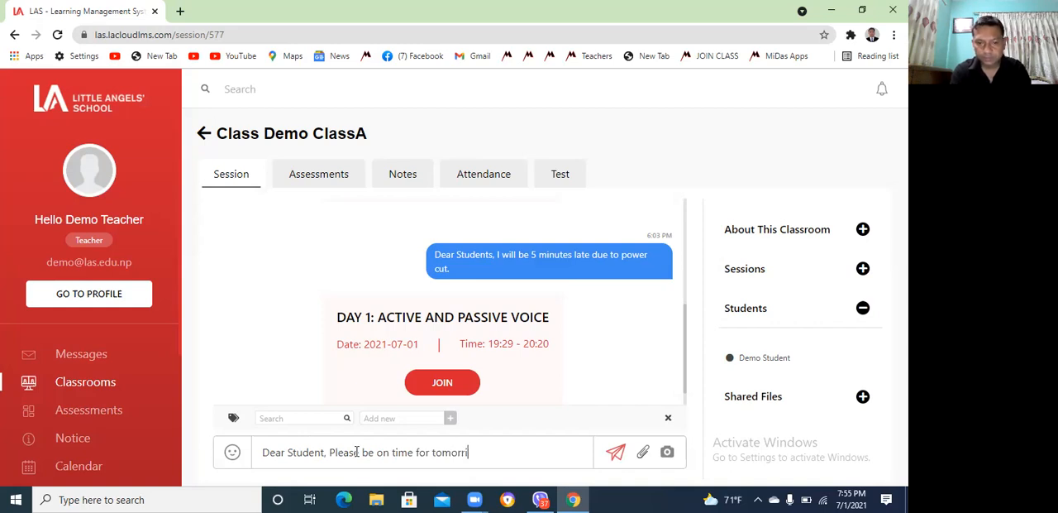
type("ow's class.")
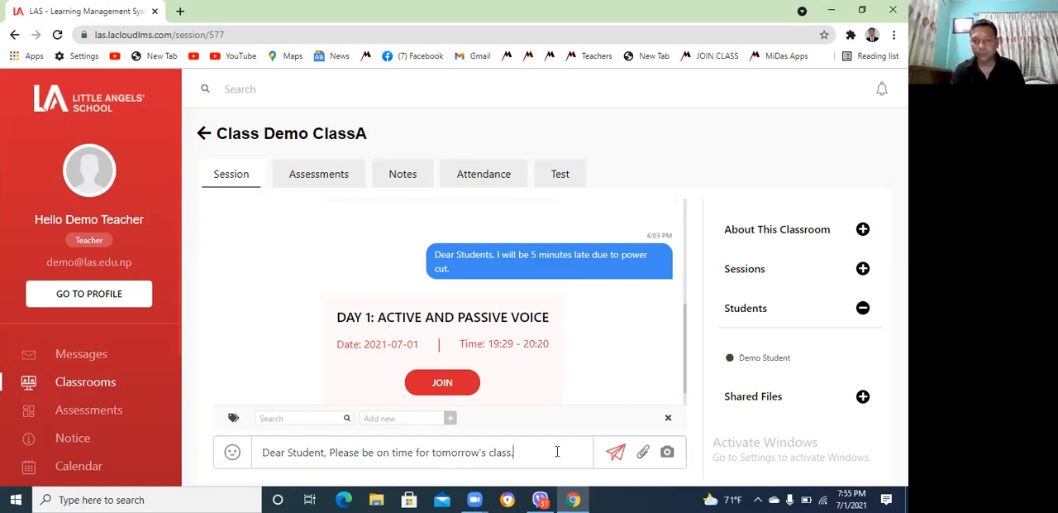
Replace the draft's text after the greeting with "I have posted the home on Assessment section"
key("BackSpace")
key("BackSpace")
key("BackSpace")
key("BackSpace")
key("BackSpace")
key("BackSpace")
key("BackSpace")
key("BackSpace")
key("BackSpace")
key("BackSpace")
key("BackSpace")
key("BackSpace")
key("BackSpace")
key("BackSpace")
key("BackSpace")
key("BackSpace")
key("BackSpace")
key("BackSpace")
key("BackSpace")
key("BackSpace")
key("BackSpace")
key("BackSpace")
key("BackSpace")
key("BackSpace")
key("BackSpace")
key("BackSpace")
key("BackSpace")
key("BackSpace")
key("BackSpace")
key("BackSpace")
key("BackSpace")
type("I have pos")
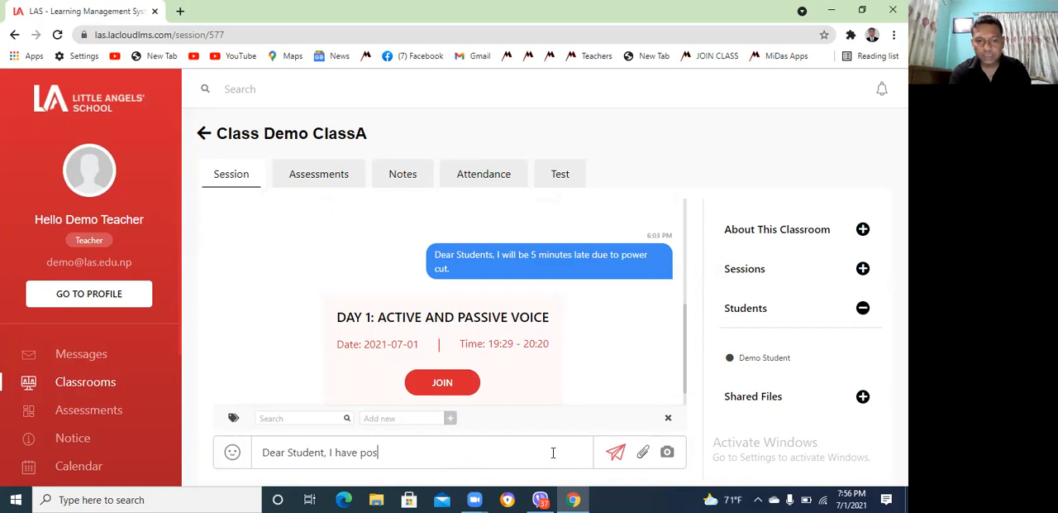
type("ted the home")
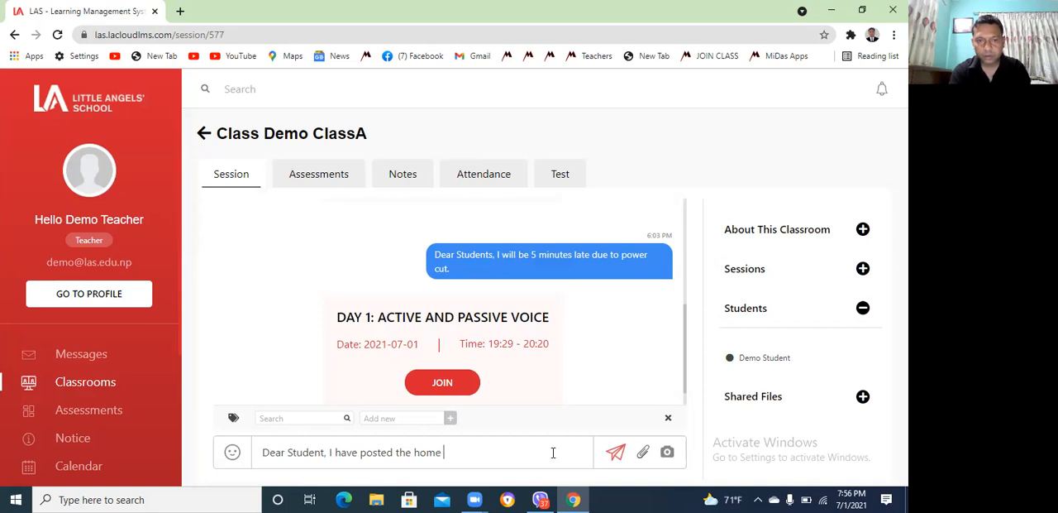
type(" on ")
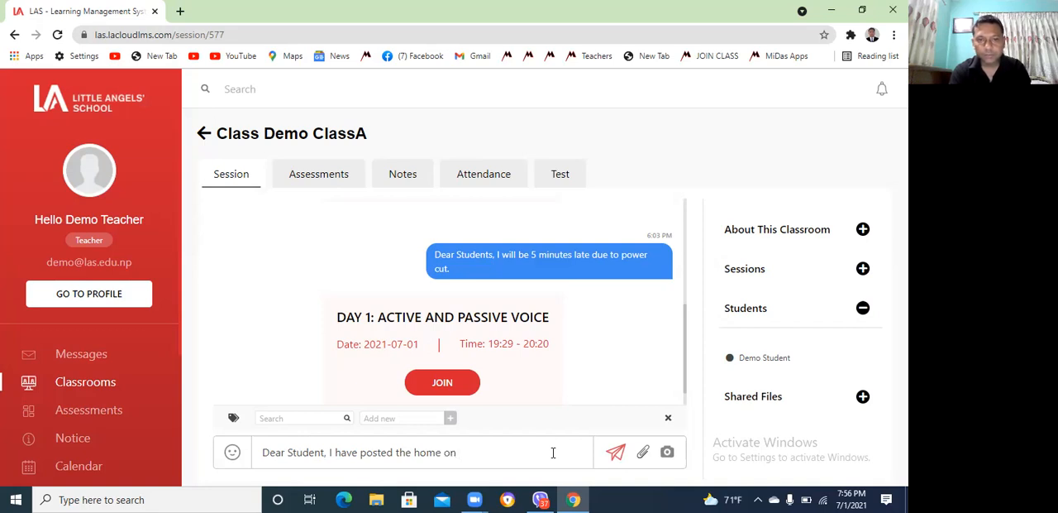
type("As")
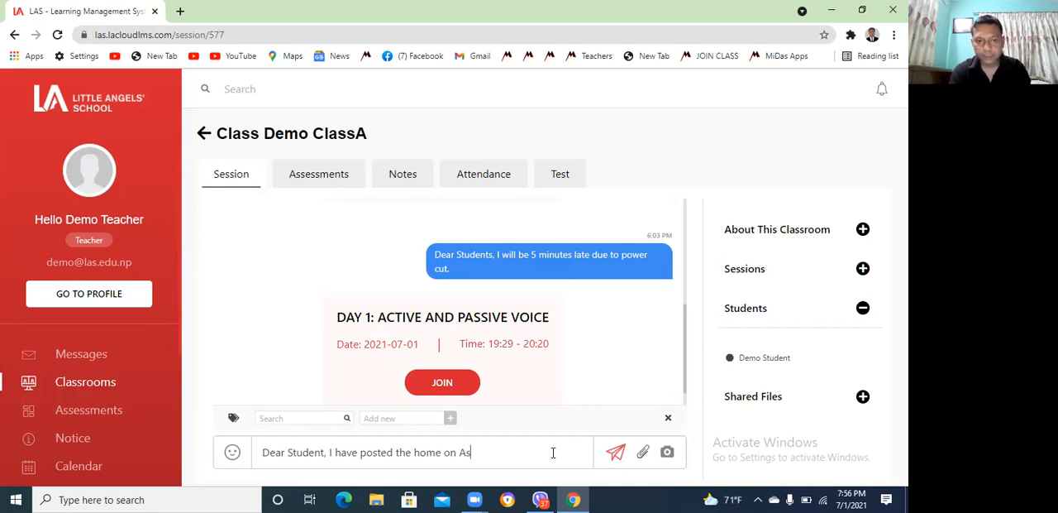
type("sessment sec")
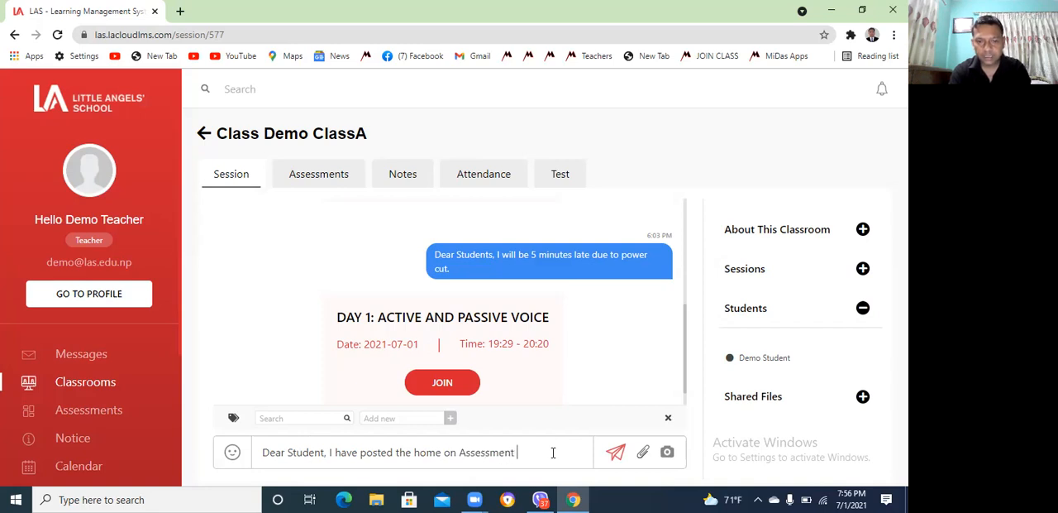
type("ti")
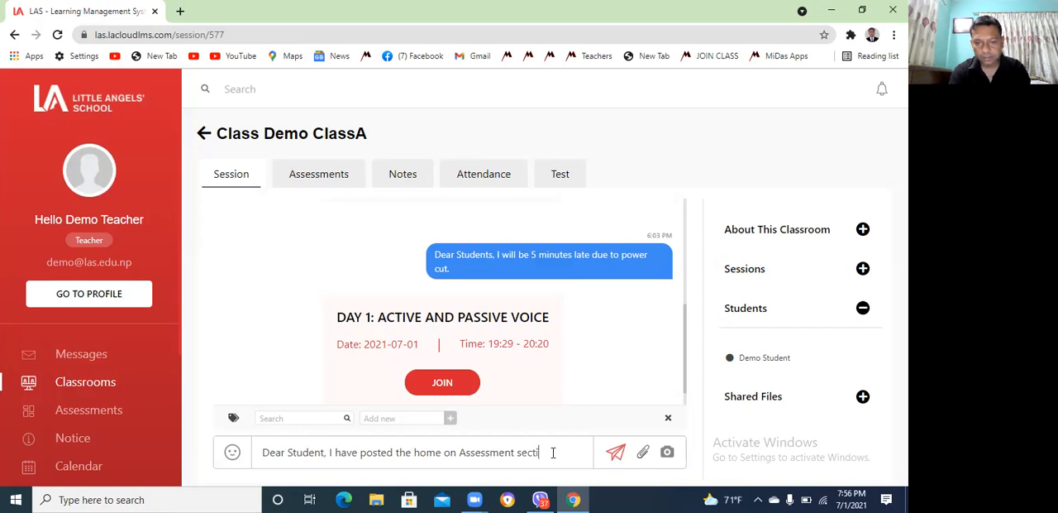
type("on")
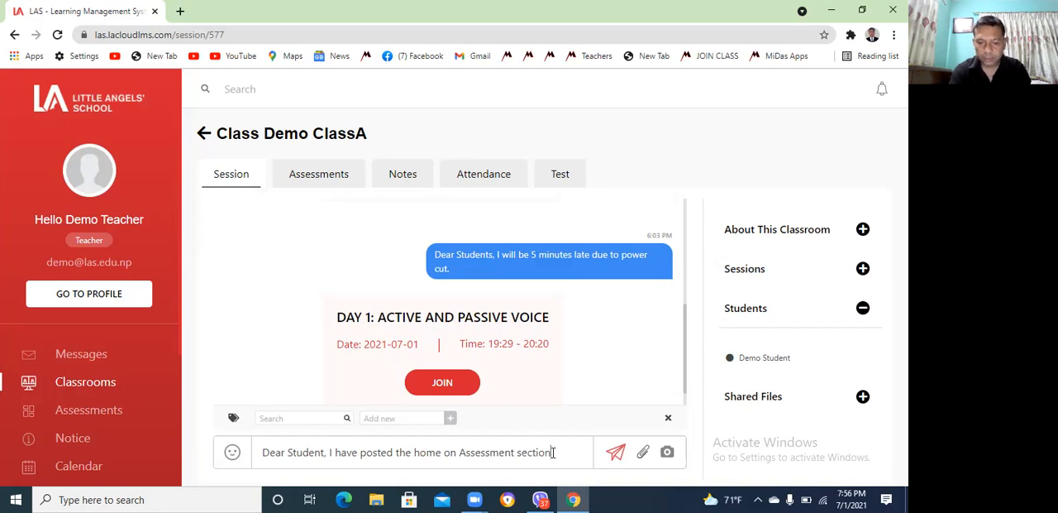
type(". Pleas")
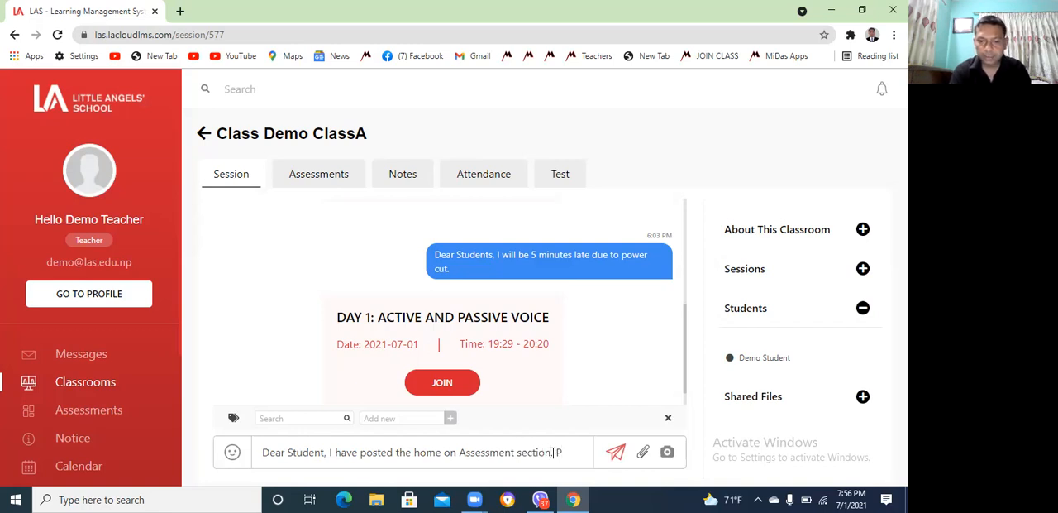
type("e go the")
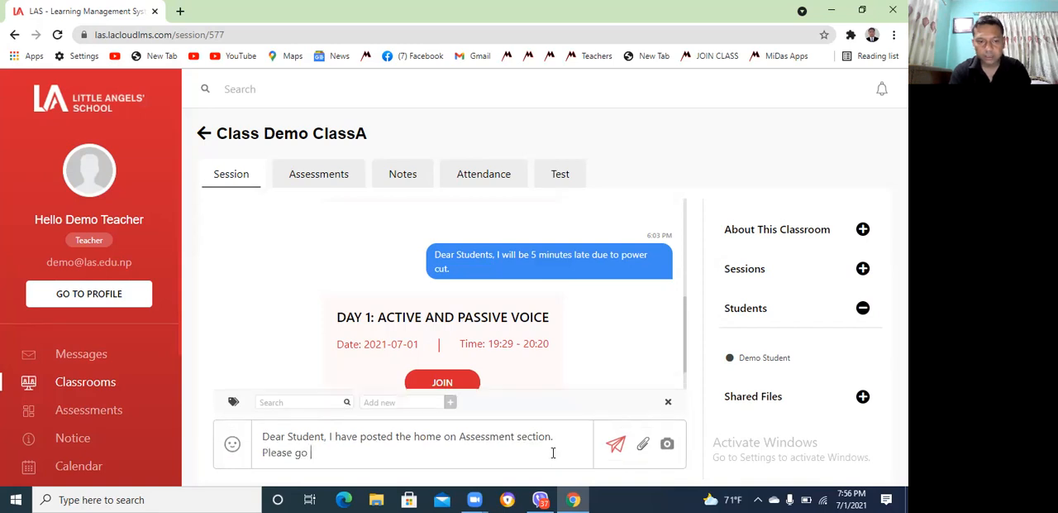
Complete the message with ". Please go throught it." and send it to the class
key("BackSpace")
type("rought it.")
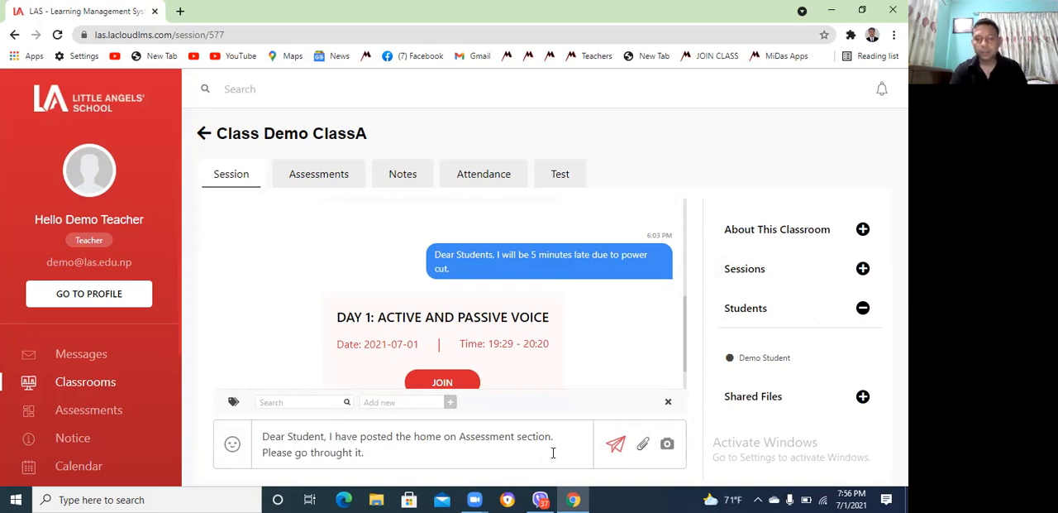
left_click(616, 446)
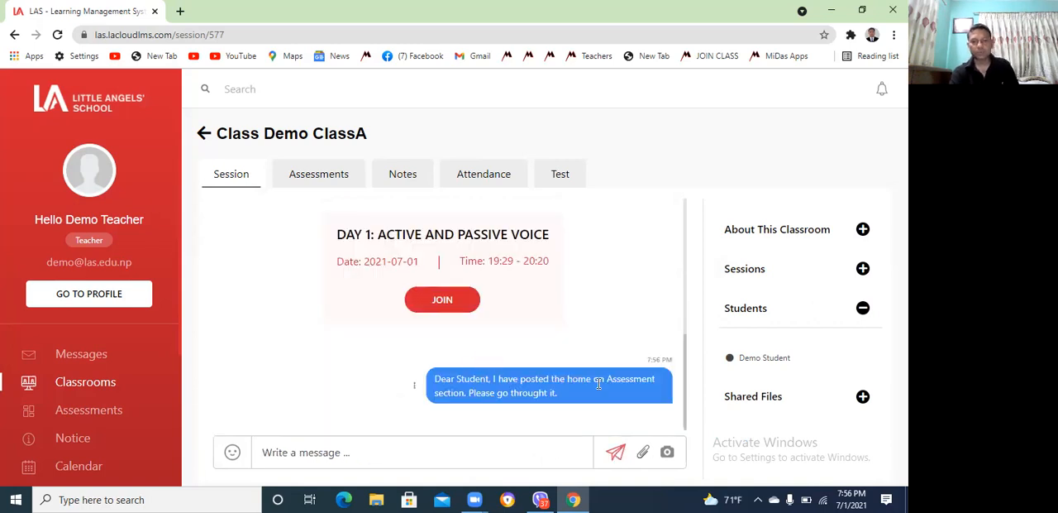